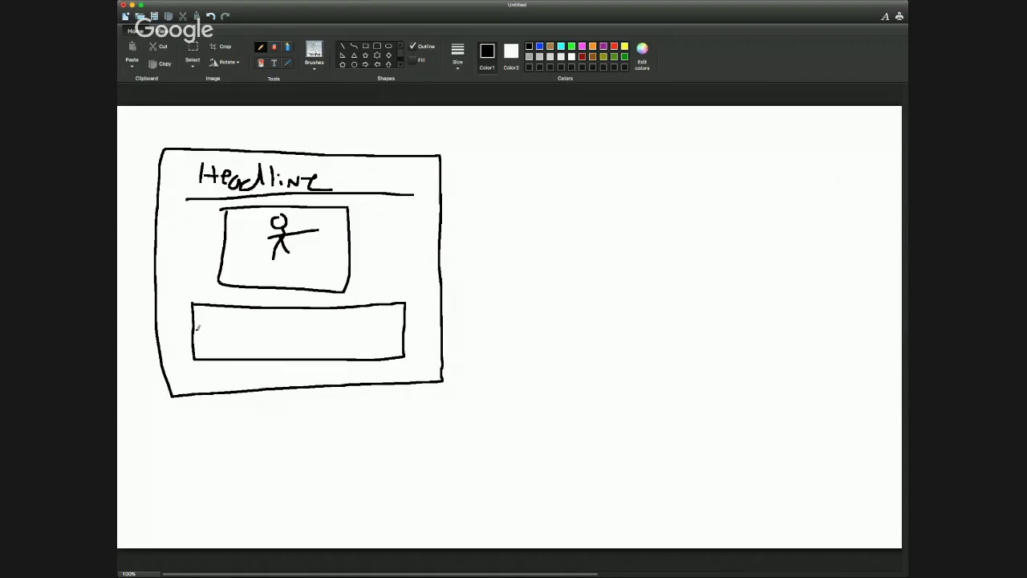
Step: Divide the lower box of the page sketch into four cells and draw a small box beneath the stick-figure frame
drag(285, 312, 289, 353)
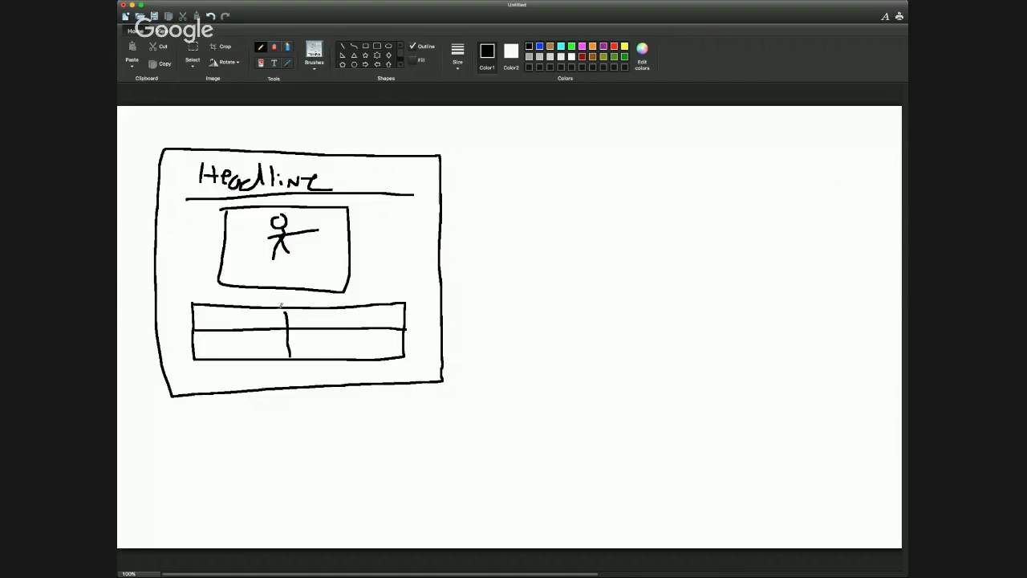
mouse_move(245, 291)
mouse_down()
mouse_move(249, 307)
mouse_move(321, 307)
mouse_move(252, 288)
mouse_up()
Step: Draw an arrow from the page sketch to a second box and letter "order" inside it
mouse_move(440, 277)
mouse_down()
mouse_move(489, 273)
mouse_move(485, 299)
mouse_up()
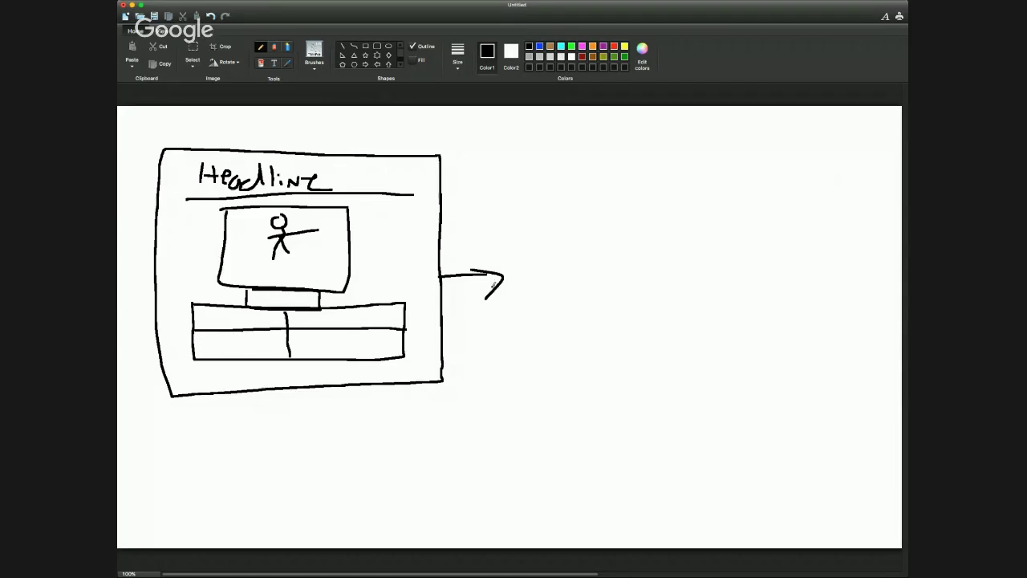
mouse_move(514, 218)
mouse_down()
mouse_move(649, 329)
mouse_move(544, 226)
mouse_move(503, 227)
mouse_up()
drag(544, 270, 568, 270)
Step: Draw an arrow from the order box to a third box and hand-letter a label inside that box
mouse_move(581, 254)
mouse_down()
mouse_move(584, 283)
mouse_move(734, 265)
mouse_up()
mouse_move(698, 259)
mouse_down()
mouse_move(735, 271)
mouse_move(719, 283)
mouse_up()
mouse_move(757, 202)
mouse_down()
mouse_move(751, 366)
mouse_move(875, 210)
mouse_move(741, 206)
mouse_up()
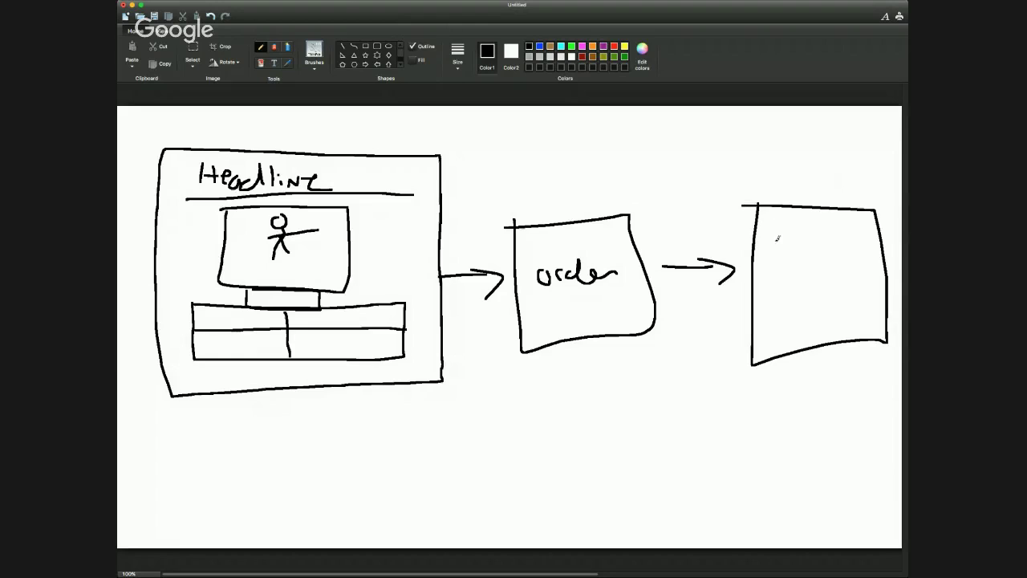
drag(776, 238, 780, 271)
mouse_move(767, 247)
mouse_down()
mouse_move(801, 239)
mouse_move(822, 268)
mouse_up()
drag(831, 240, 826, 268)
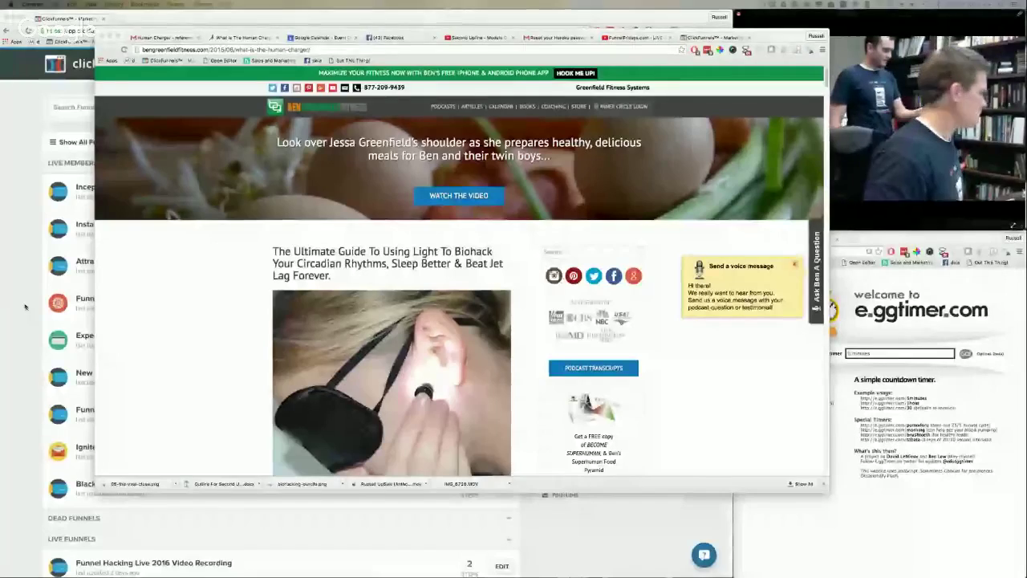
Step: Skim the light biohacking article from its title to the section "You've Got Light Receptors All Over Your Brain"
scroll(233, 340, down, 2)
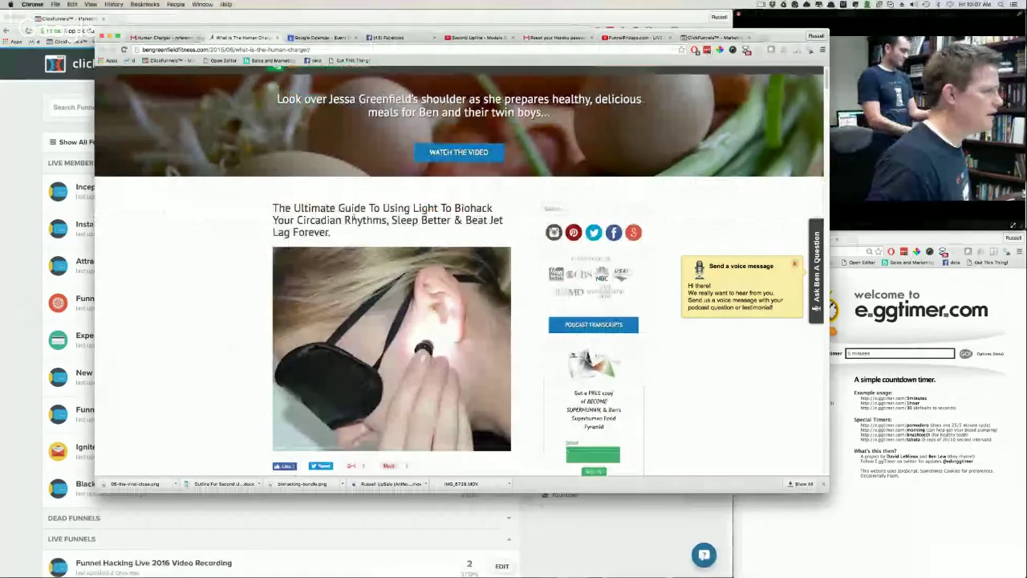
scroll(203, 287, down, 6)
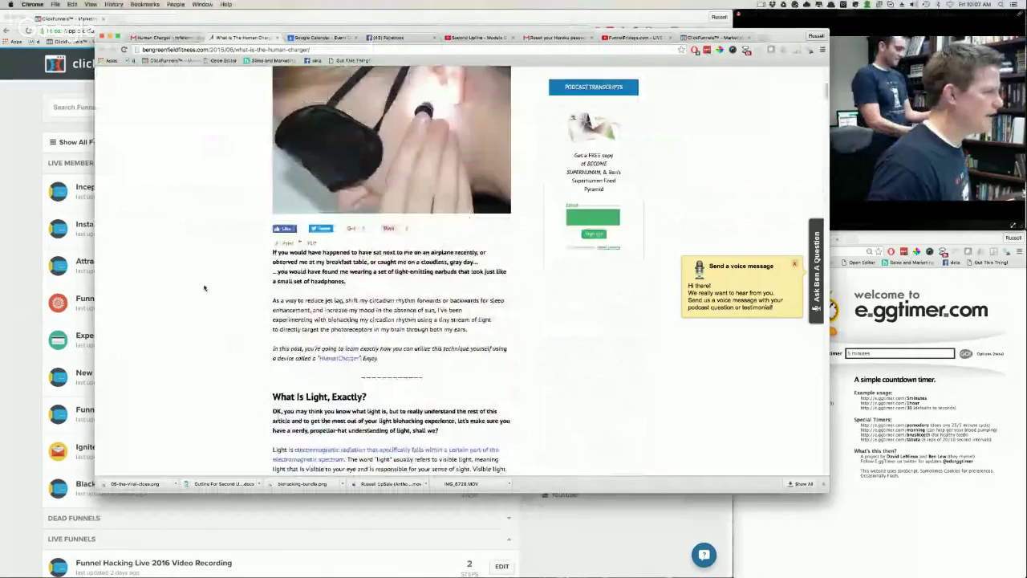
scroll(204, 288, down, 1)
scroll(243, 305, down, 3)
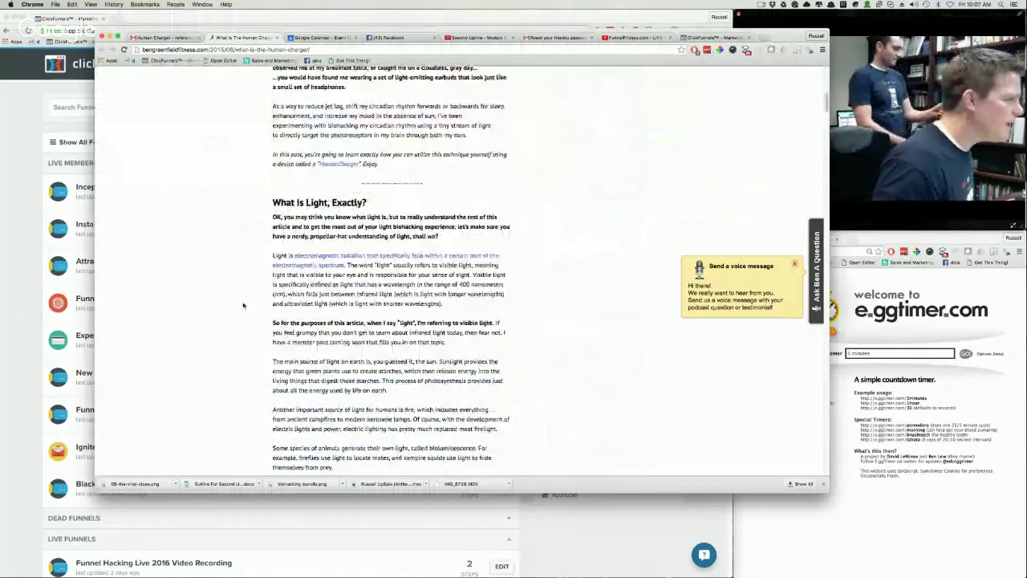
scroll(244, 305, down, 1)
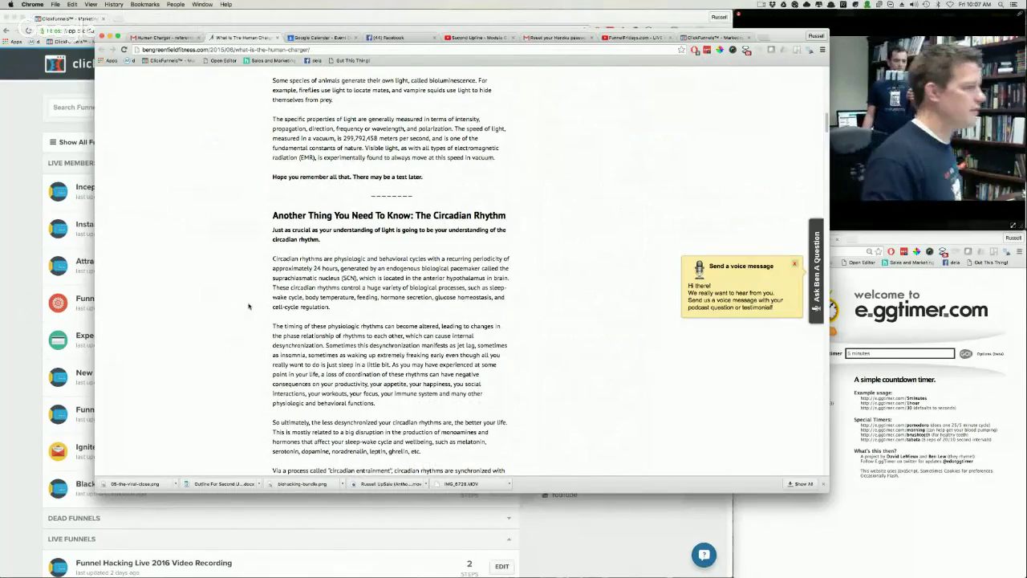
scroll(310, 314, down, 3)
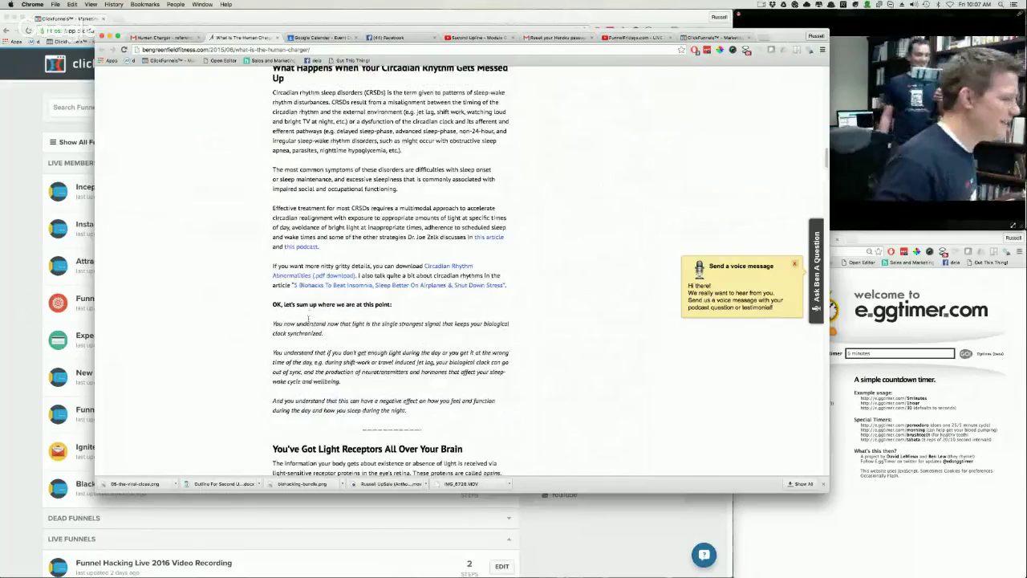
scroll(309, 315, down, 5)
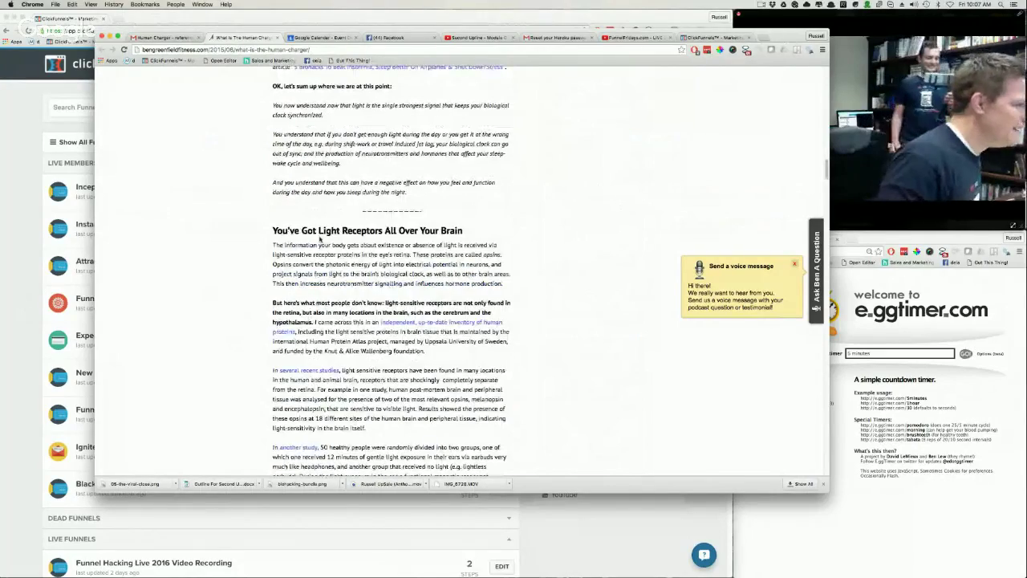
scroll(321, 238, down, 1)
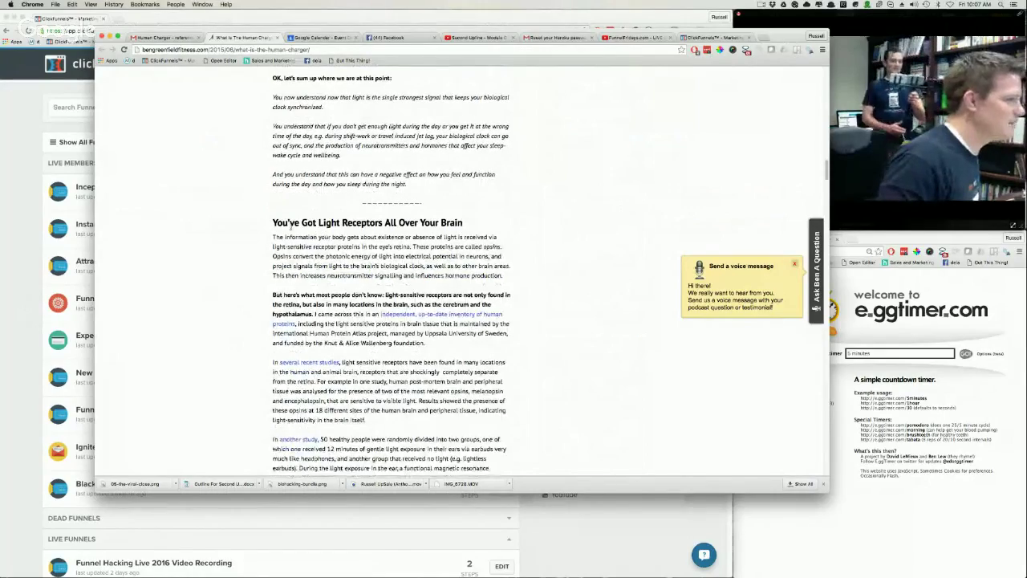
Step: Highlight the heading "You've Got Light Receptors All Over Your Brain" and the sentences about the 50-person ear-light study and its fMRI scan
scroll(291, 227, down, 2)
drag(302, 195, 462, 195)
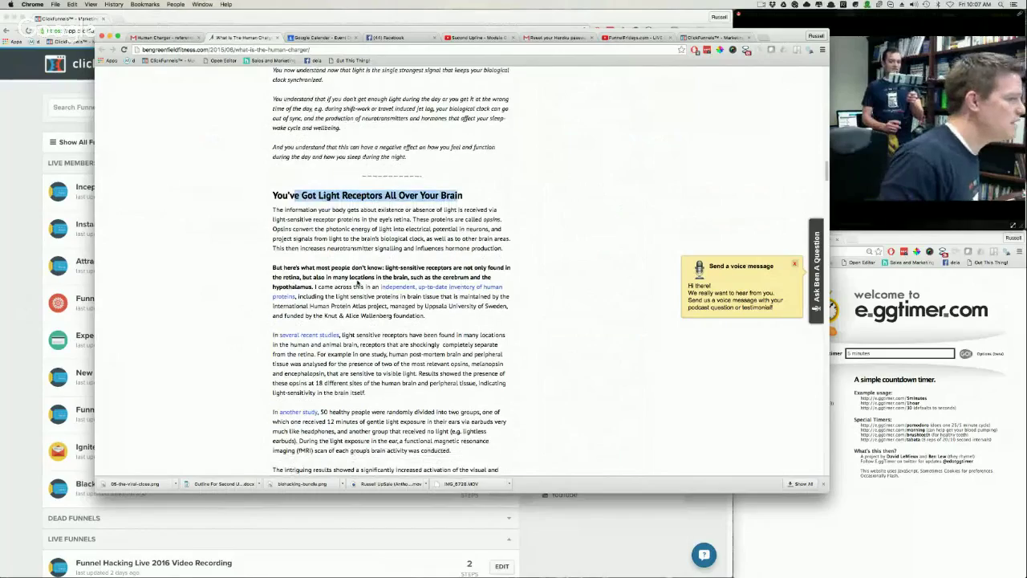
scroll(359, 282, down, 3)
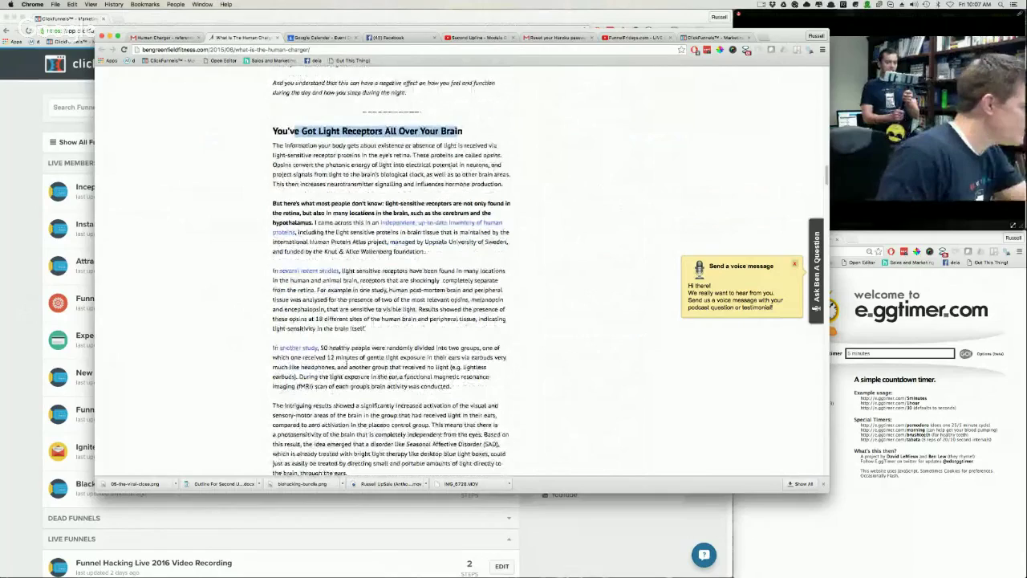
drag(331, 350, 494, 358)
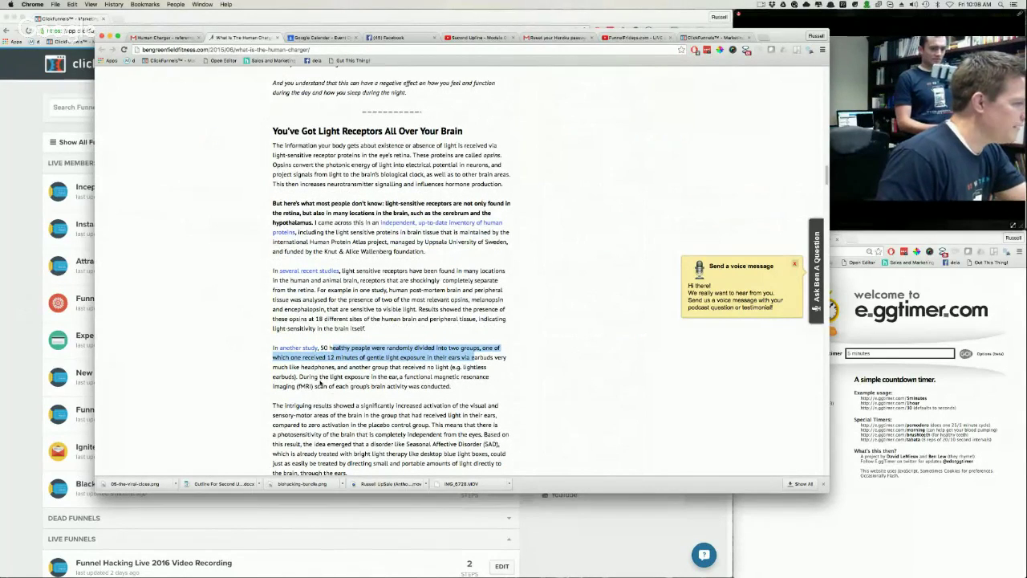
drag(318, 377, 474, 384)
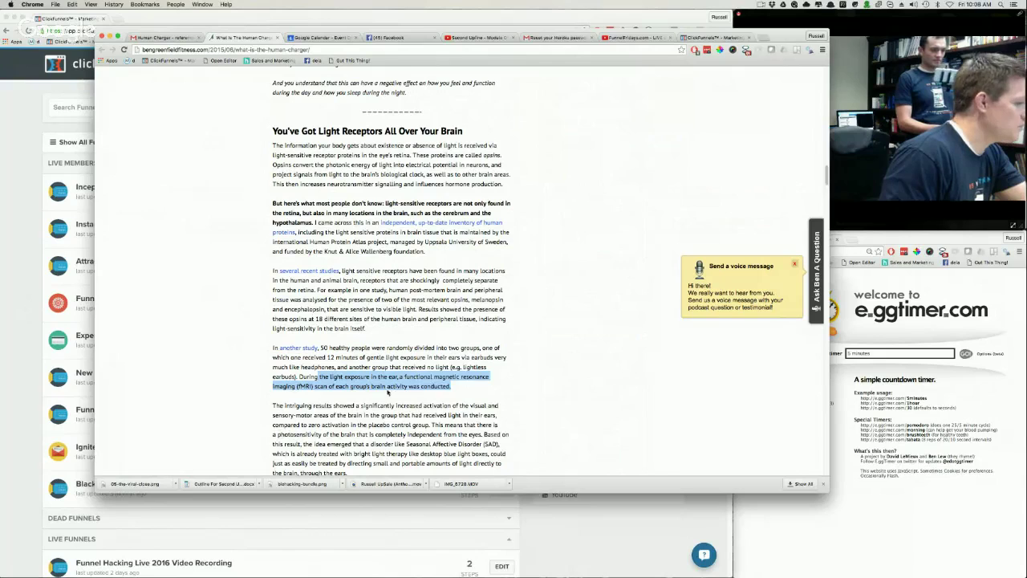
Step: Highlight the passage on the study's intriguing results and the paragraph on the causes and symptoms of SAD
scroll(351, 386, down, 3)
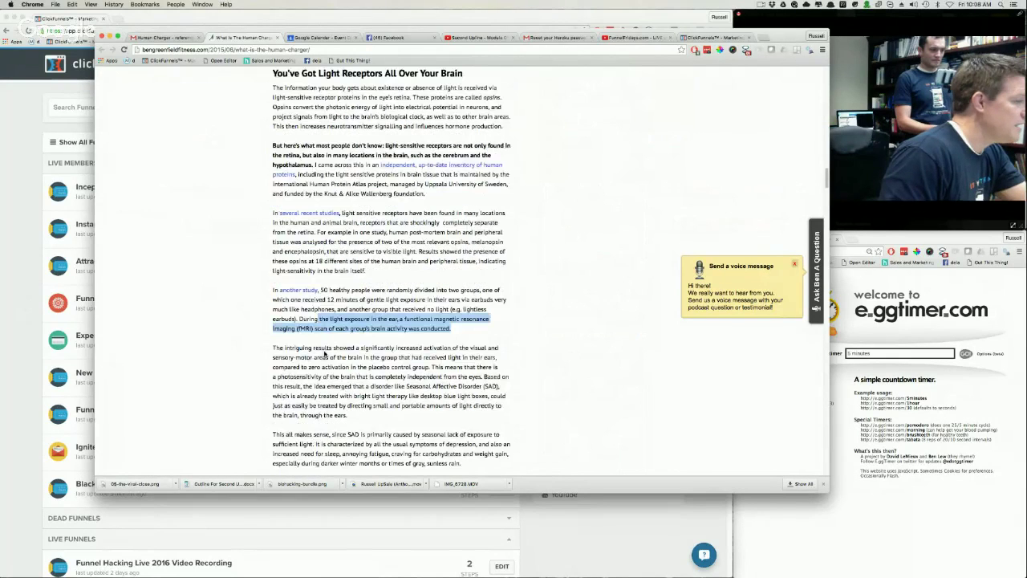
drag(321, 347, 506, 372)
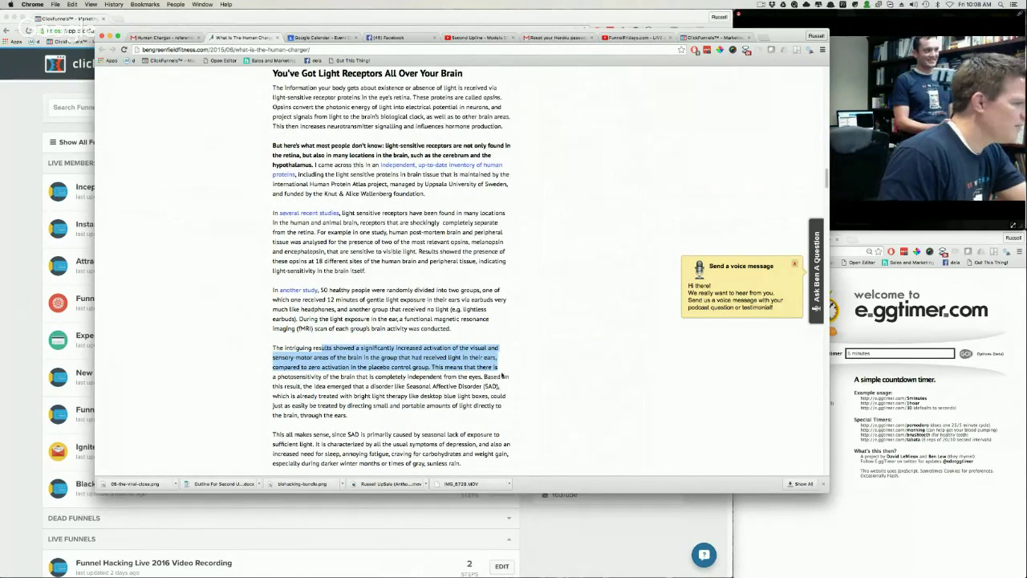
scroll(489, 379, down, 2)
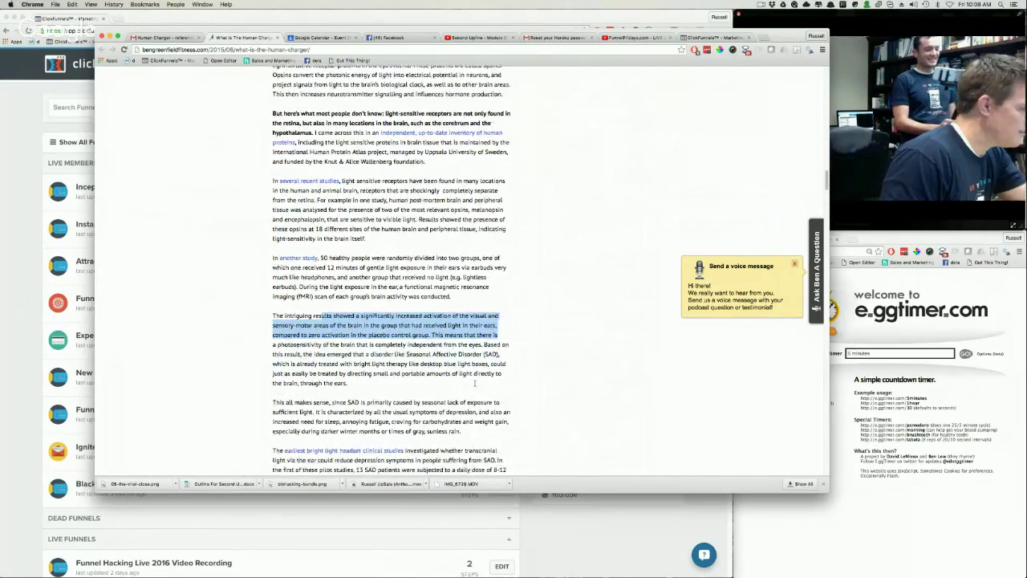
scroll(475, 383, down, 2)
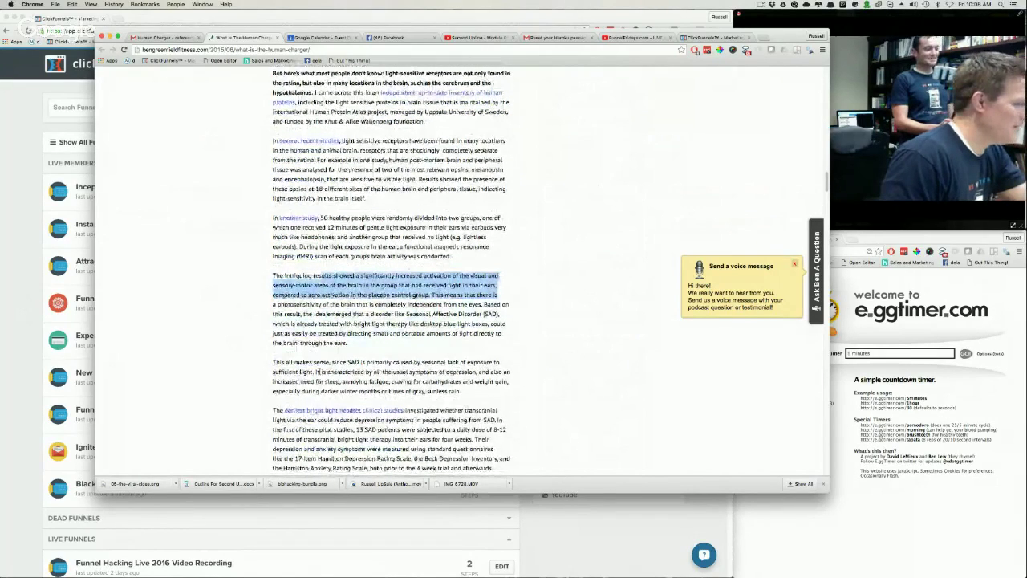
drag(330, 361, 462, 390)
Step: Highlight the pilot-study lines about 13 SAD patients' daily dose and the measuring of depression and anxiety symptoms
scroll(464, 390, down, 2)
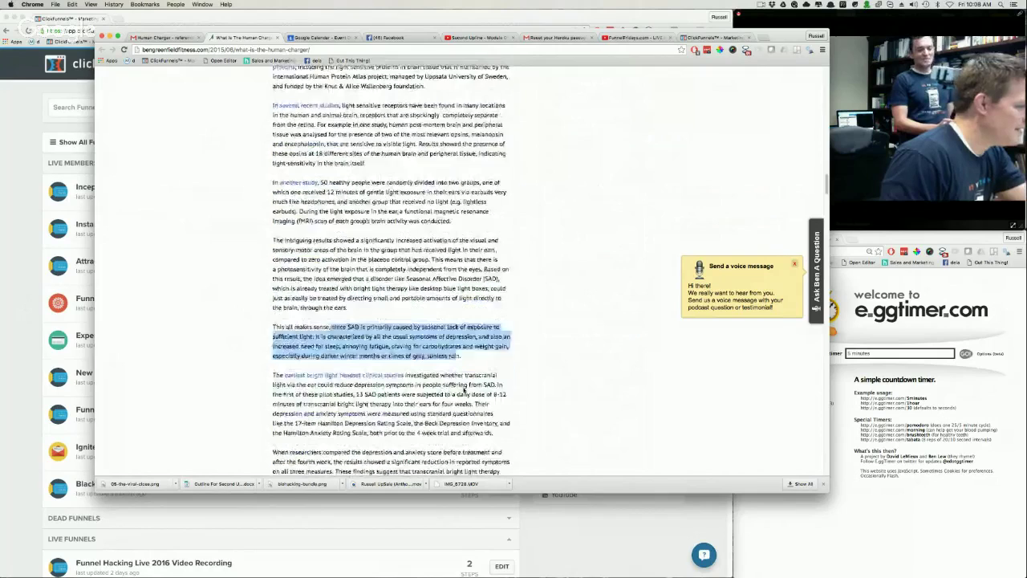
scroll(464, 390, down, 2)
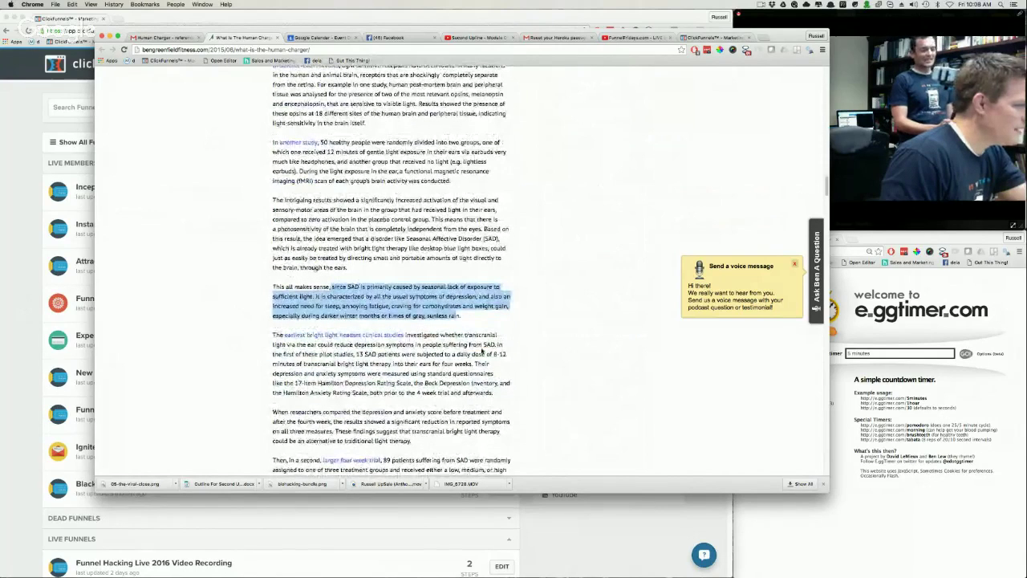
drag(319, 354, 492, 354)
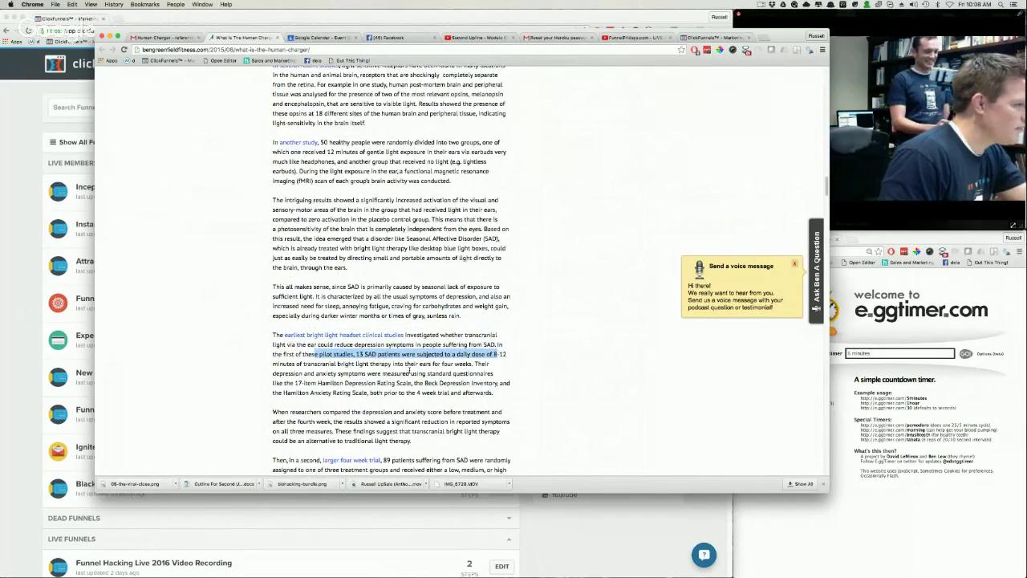
drag(274, 374, 415, 374)
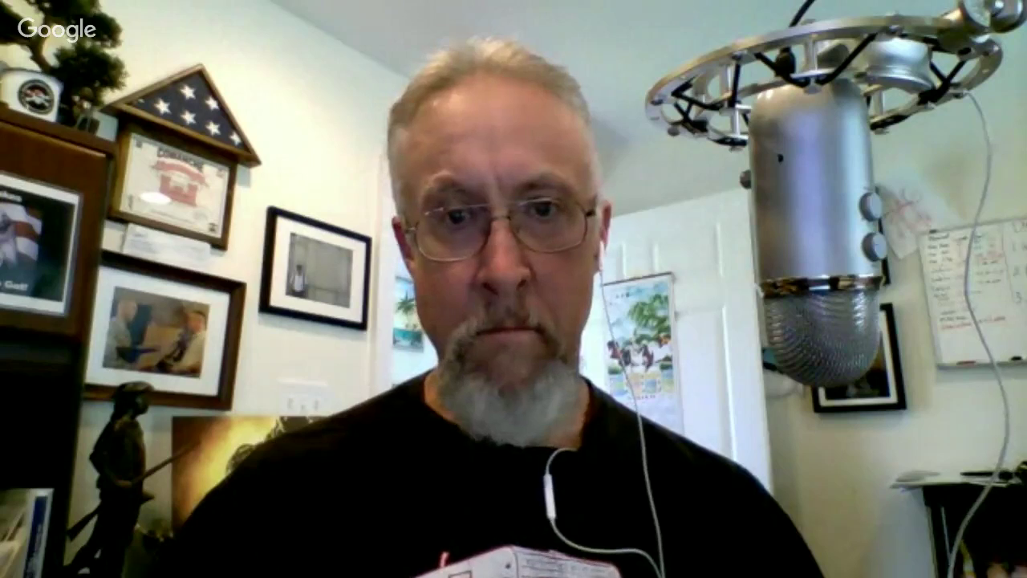
scroll(427, 399, down, 2)
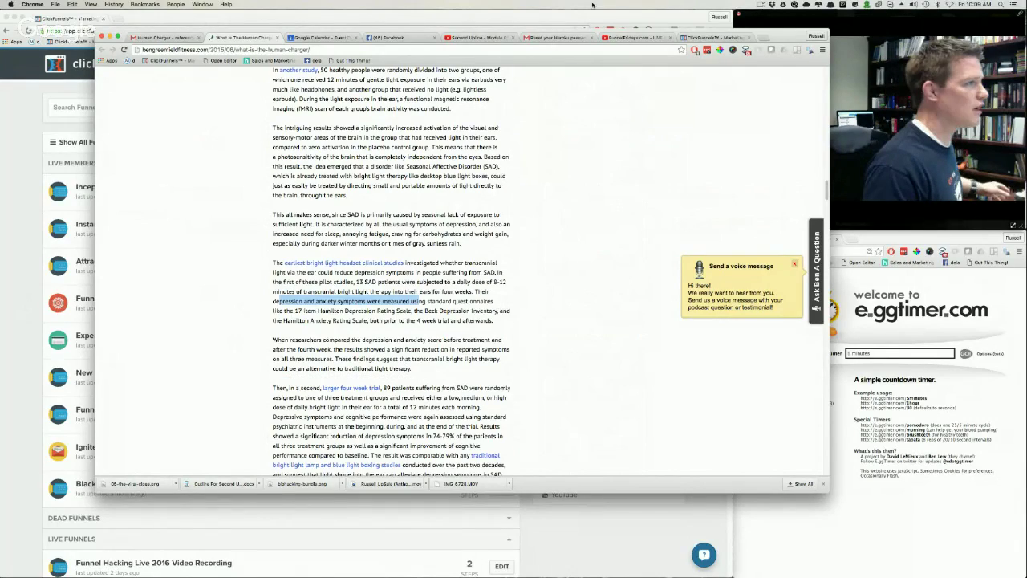
Step: Move the article's browser window off the funnel list and enter 30 as the countdown time on e.ggtimer.com
drag(534, 33, 1002, 13)
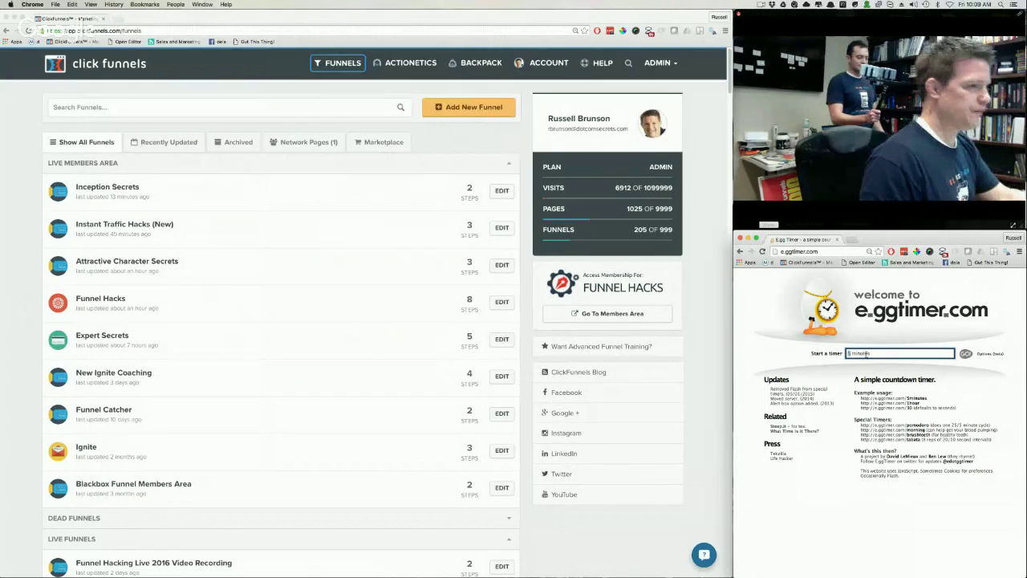
text(30)
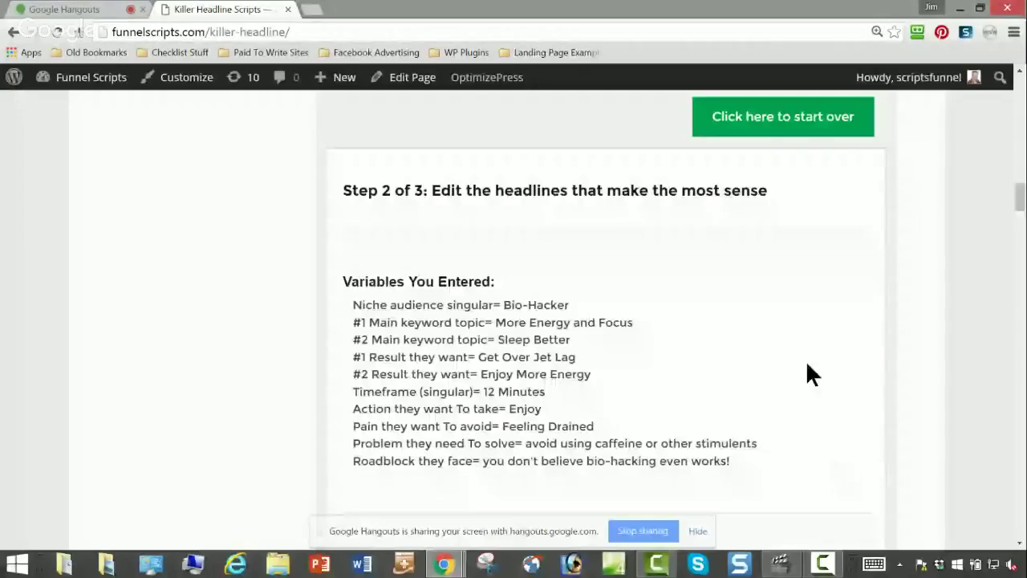
Step: Review the entries in the Killer Headline Scripts form, from the niche audience through the roadblock
scroll(807, 374, up, 12)
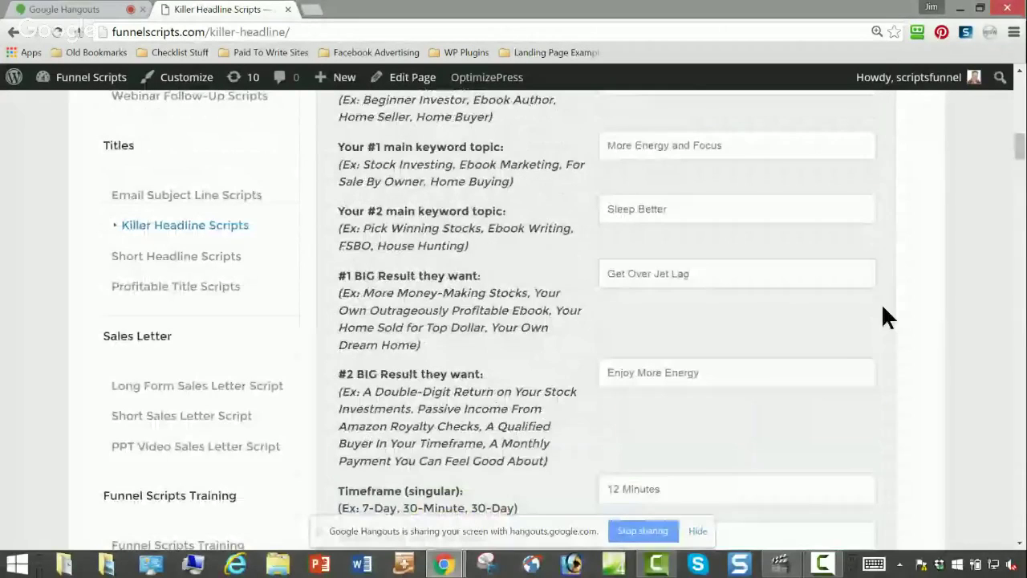
scroll(881, 303, up, 15)
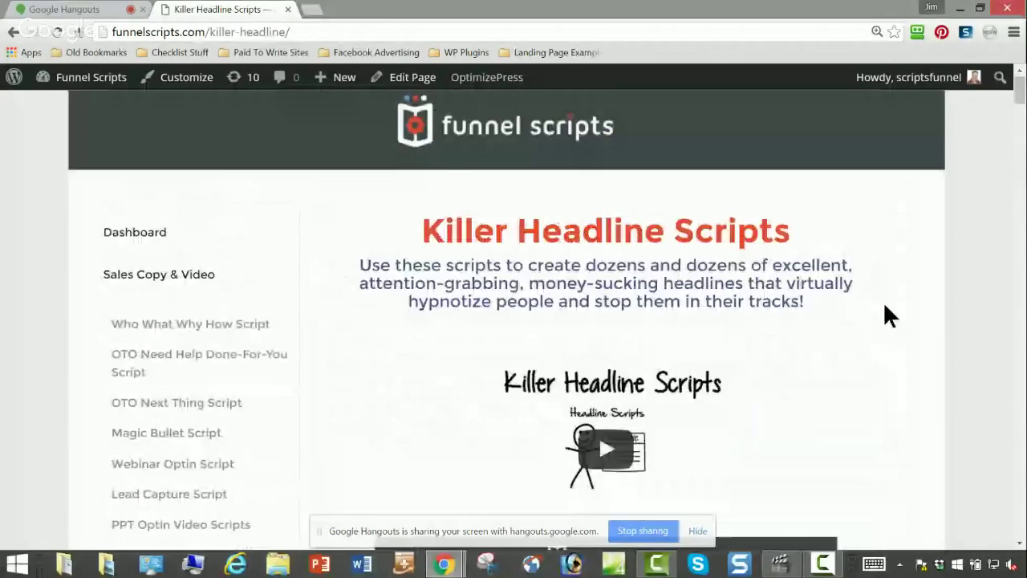
scroll(884, 306, down, 10)
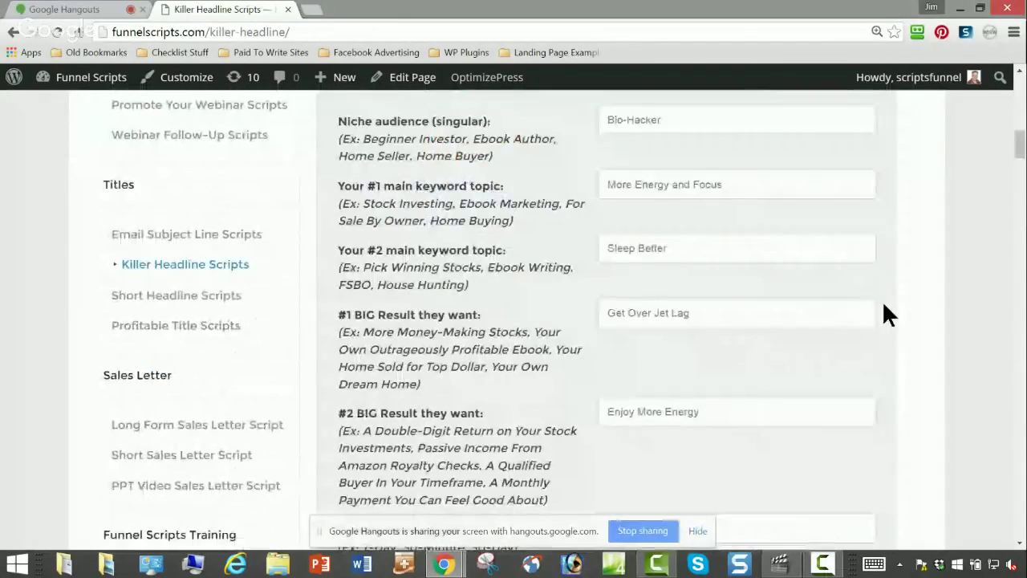
scroll(879, 298, up, 1)
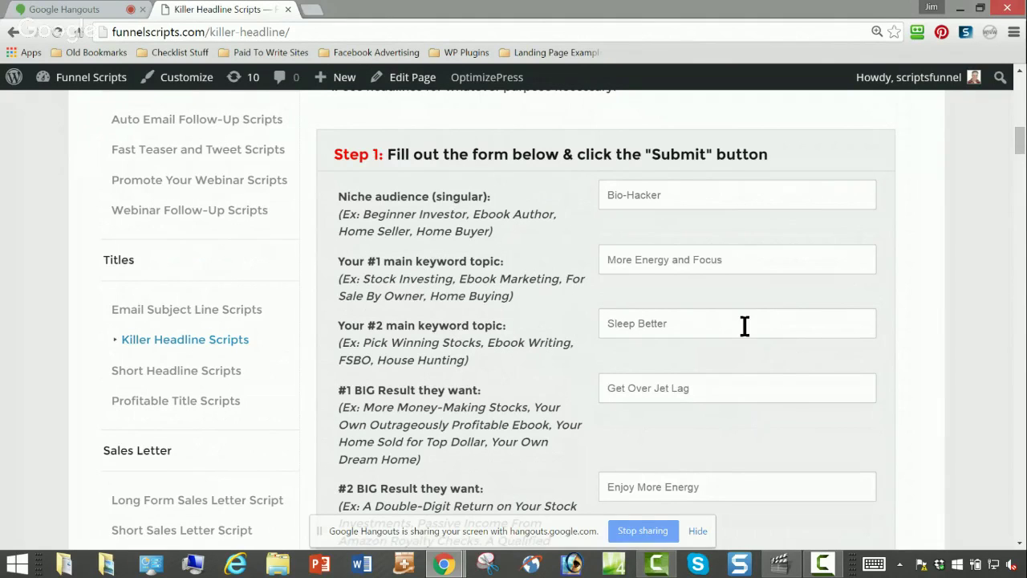
scroll(536, 341, down, 2)
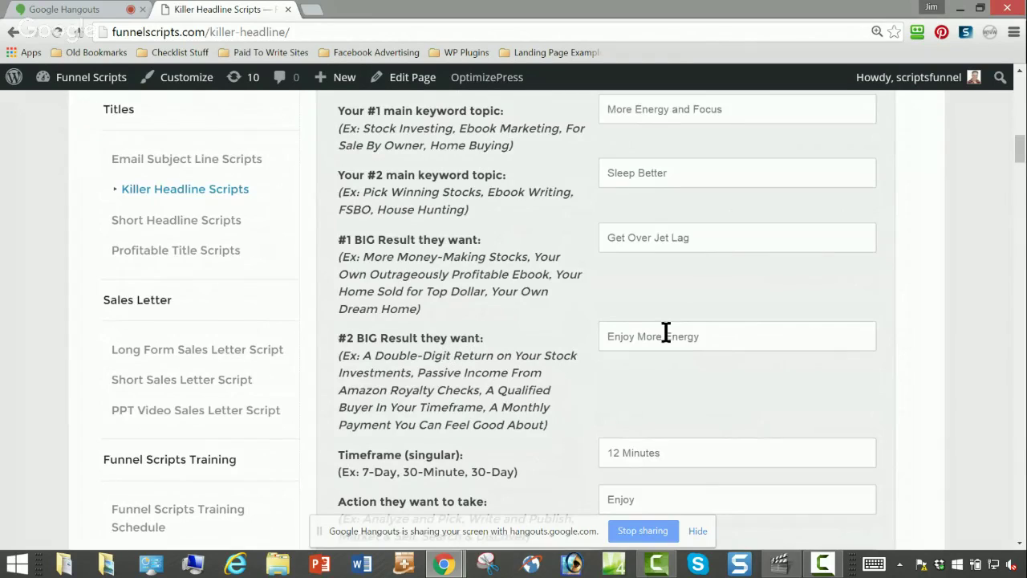
scroll(666, 331, down, 2)
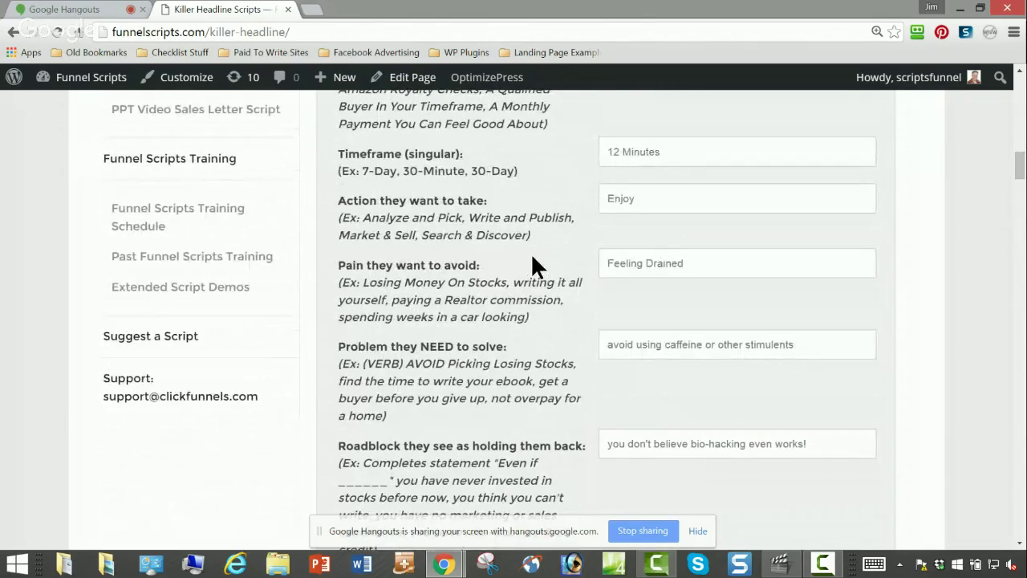
Step: Extend the form's pain to avoid entry to "Feeling Drained and Depressed"
click(655, 197)
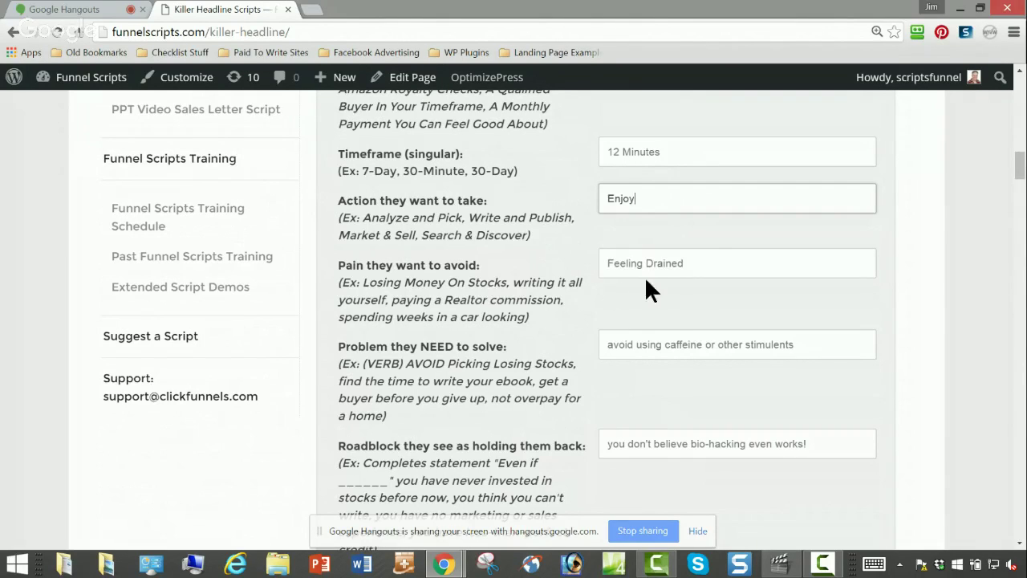
click(704, 260)
text(and)
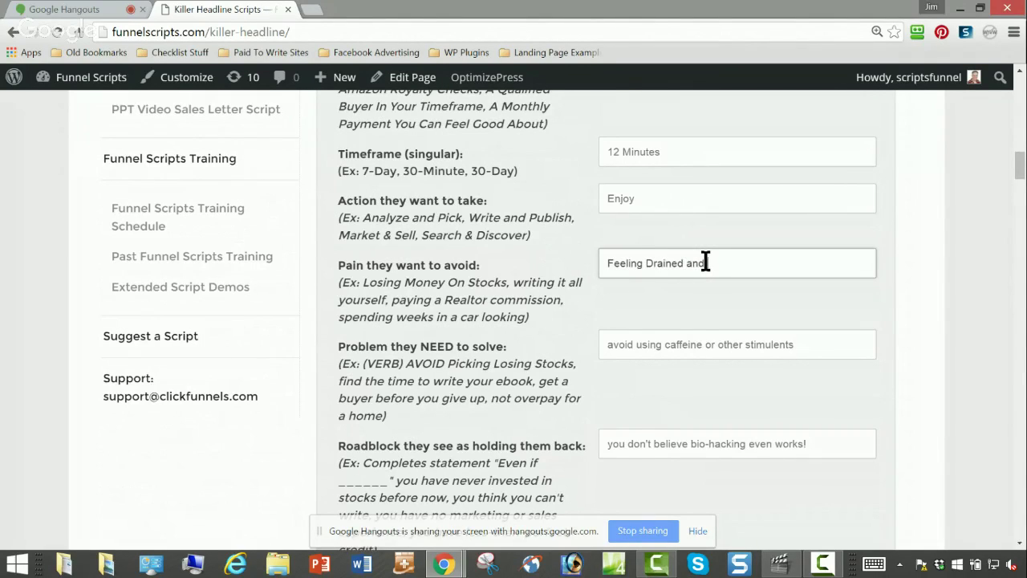
text( Depressed)
scroll(642, 401, down, 1)
scroll(565, 405, down, 3)
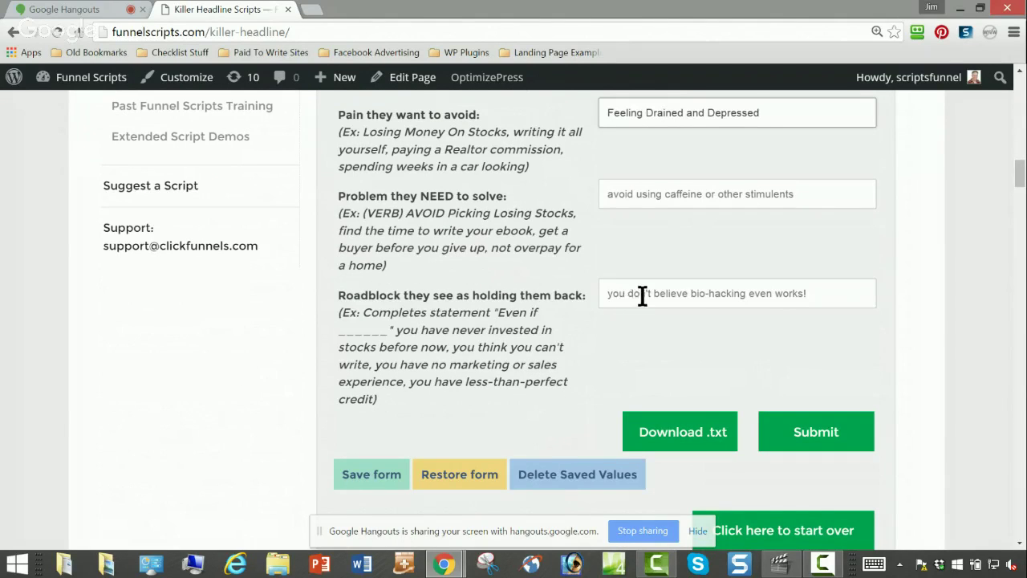
Step: Submit the completed Killer Headline Scripts form and go to the generated "How To" headlines
scroll(807, 332, down, 2)
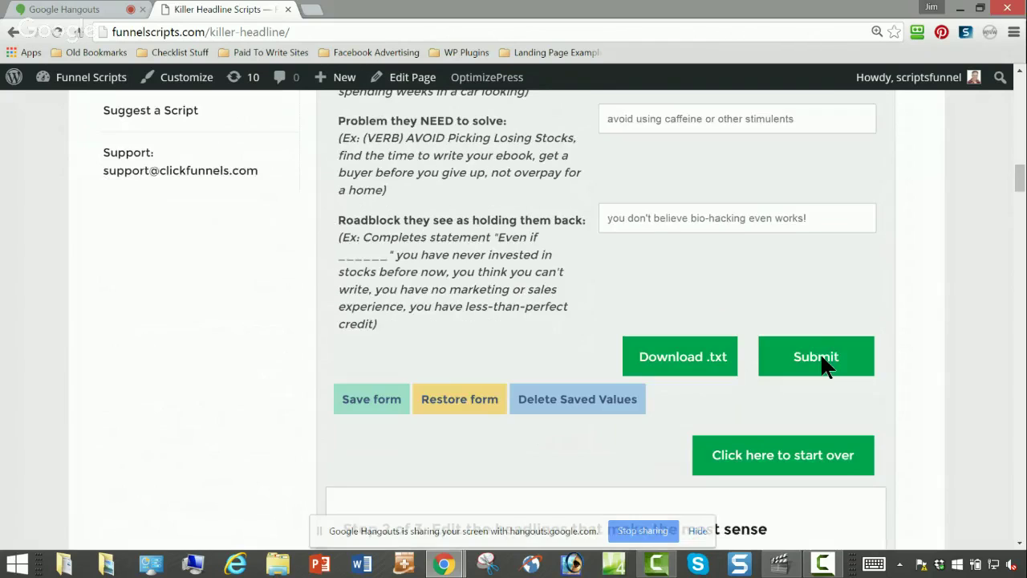
click(826, 365)
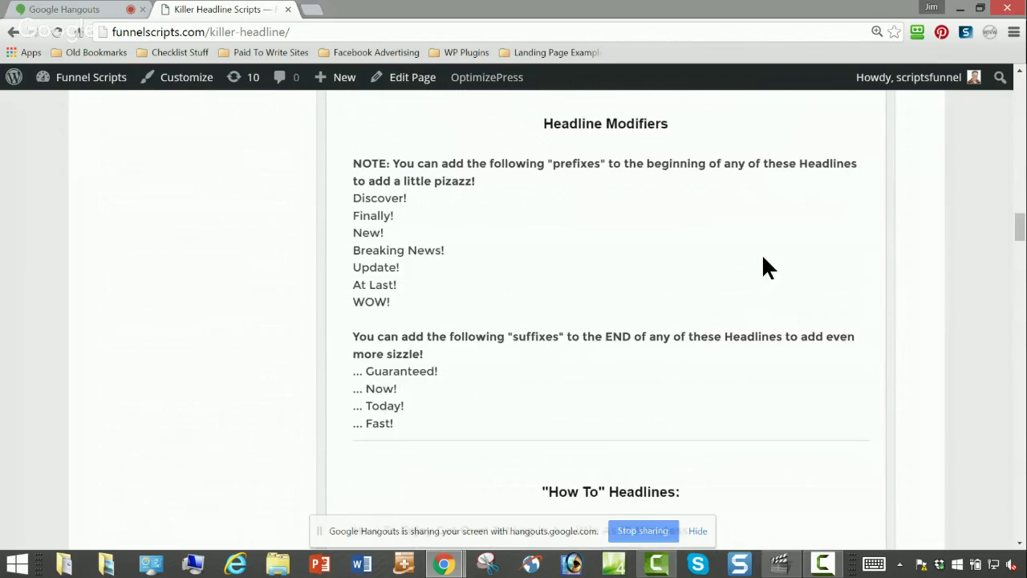
scroll(761, 254, down, 3)
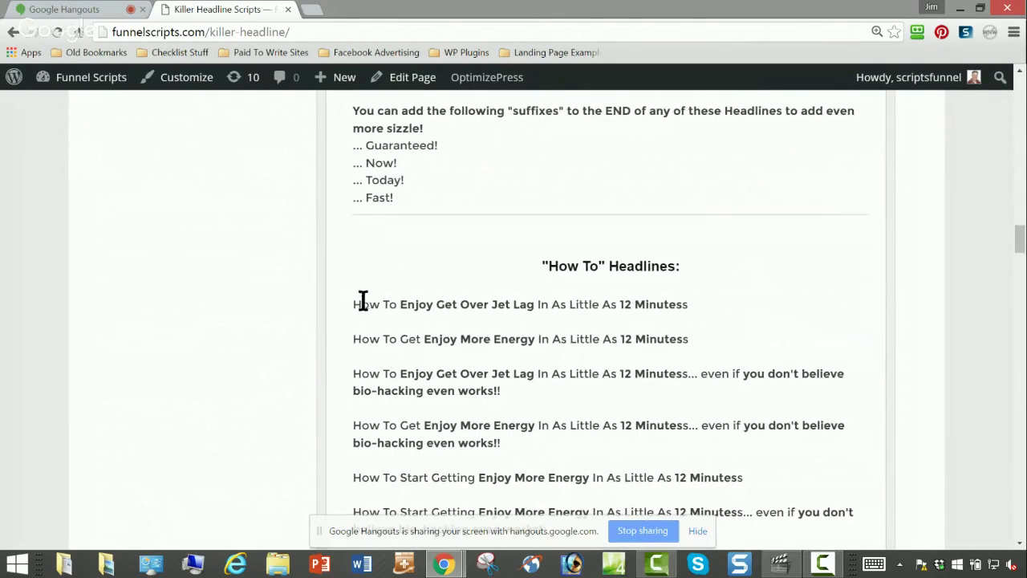
Step: Examine the generated "How To" headlines, from the jet lag and energy versions through the "Without Feeling Drained and Depressed" ones
drag(428, 305, 401, 306)
scroll(730, 306, down, 1)
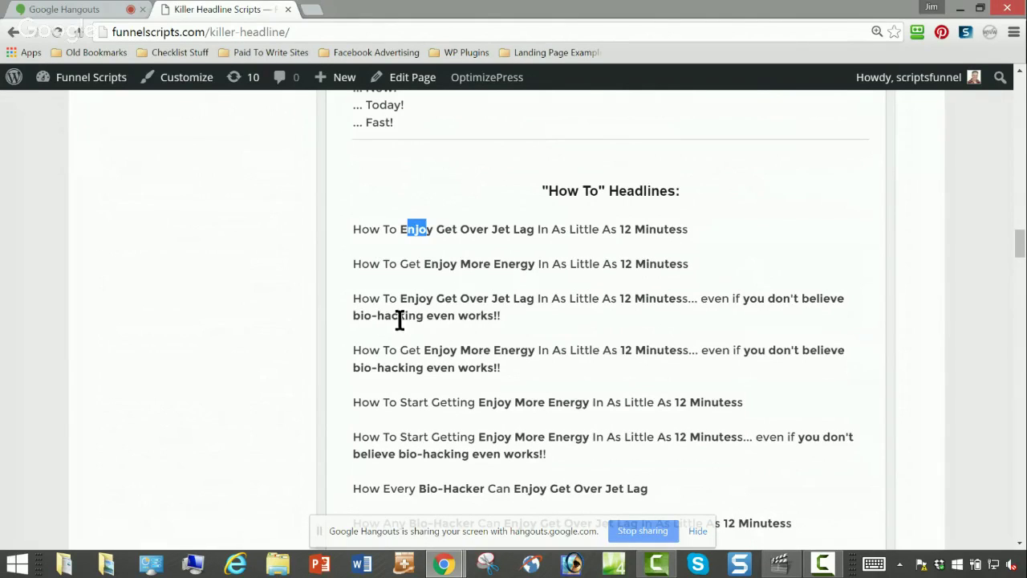
scroll(552, 313, down, 3)
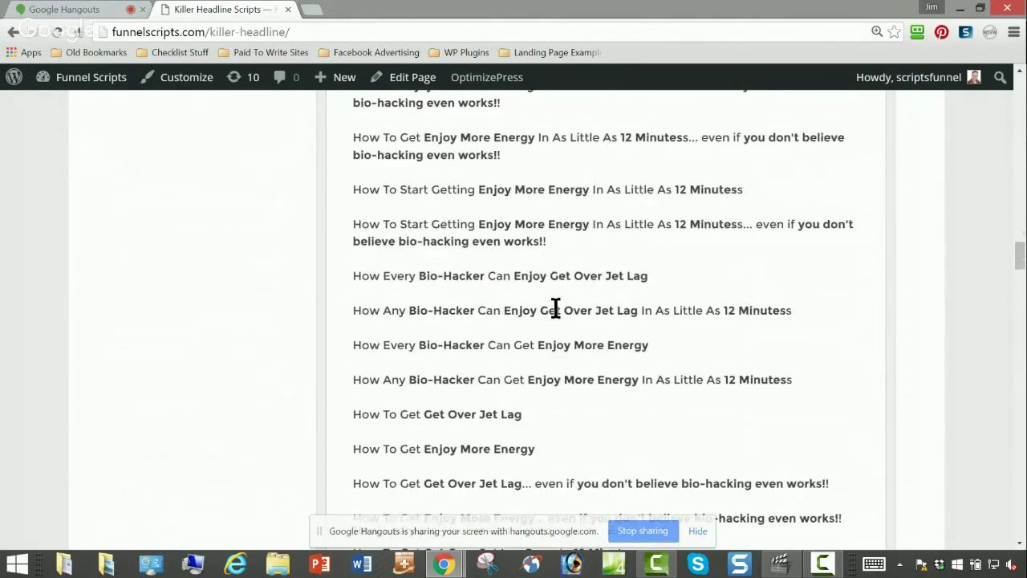
scroll(555, 310, down, 1)
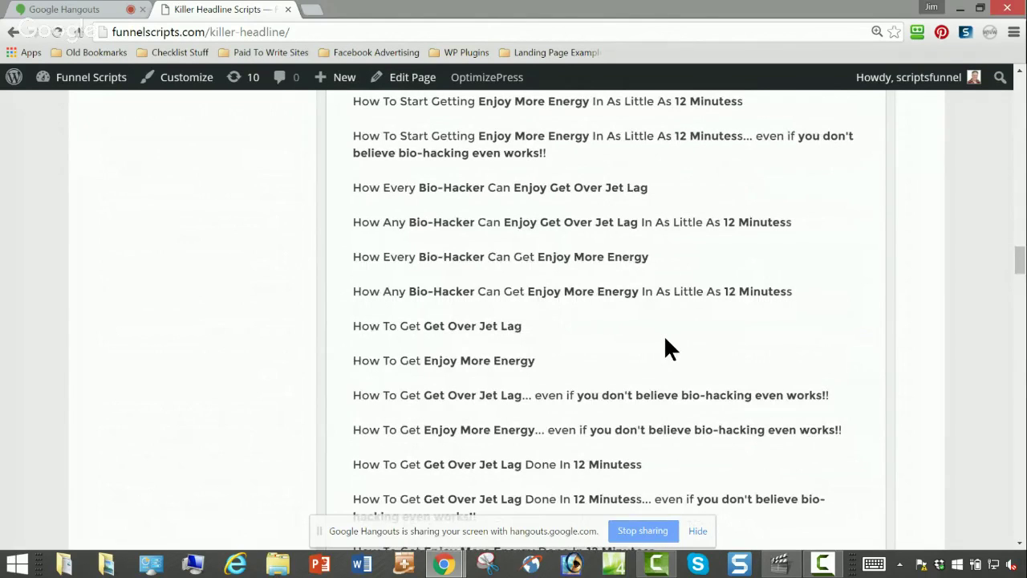
scroll(665, 340, down, 3)
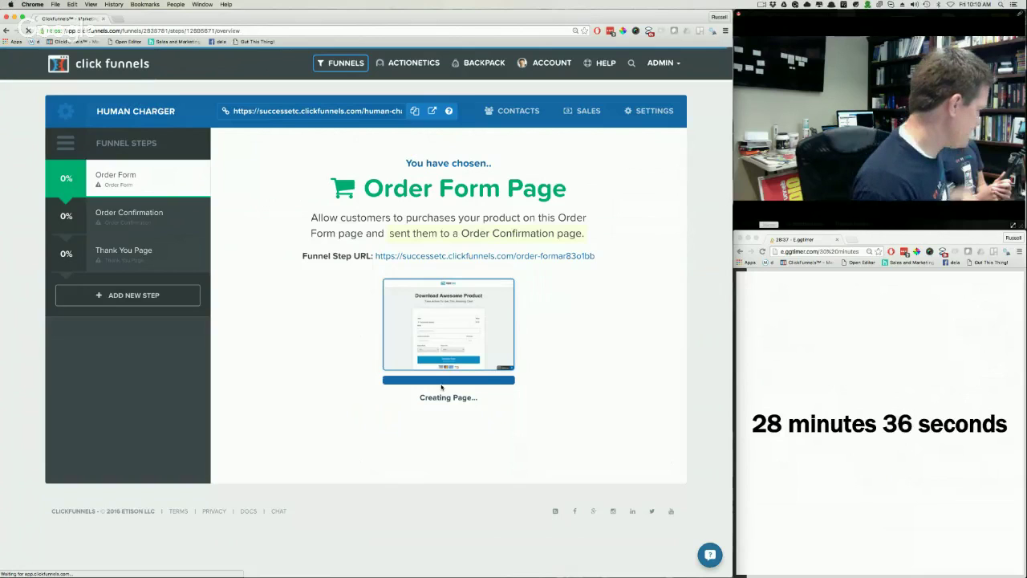
scroll(699, 326, down, 2)
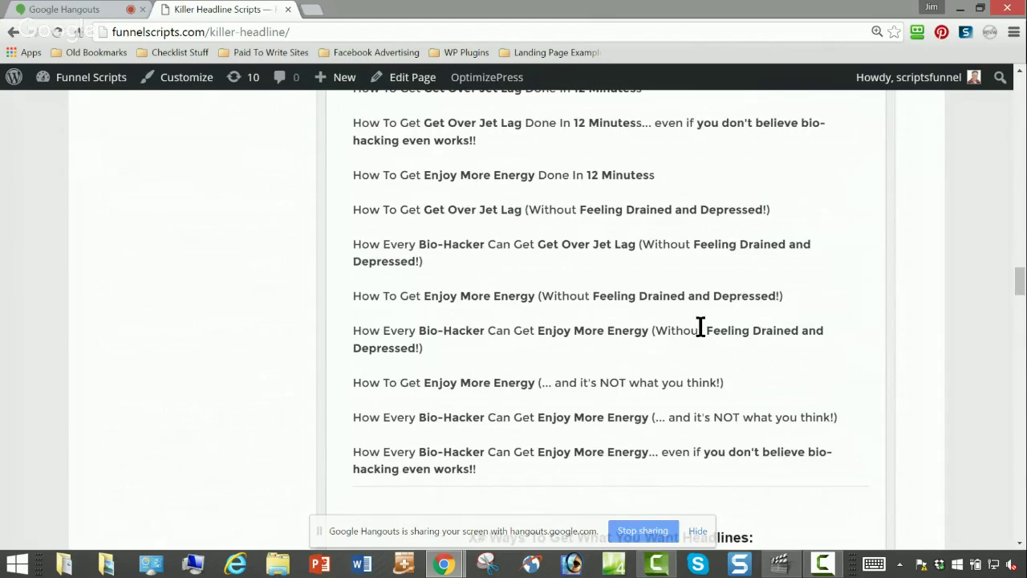
scroll(699, 326, down, 5)
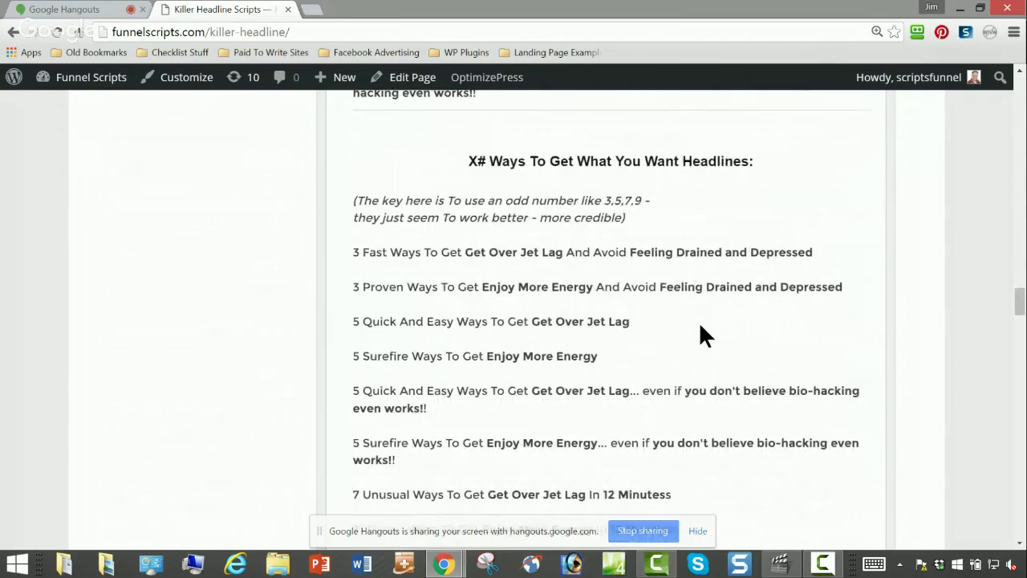
Step: Examine the "X# Ways", Insider Info and Mistakes headlines, returning to the start of the Insider Info section
scroll(663, 313, down, 4)
scroll(663, 312, down, 5)
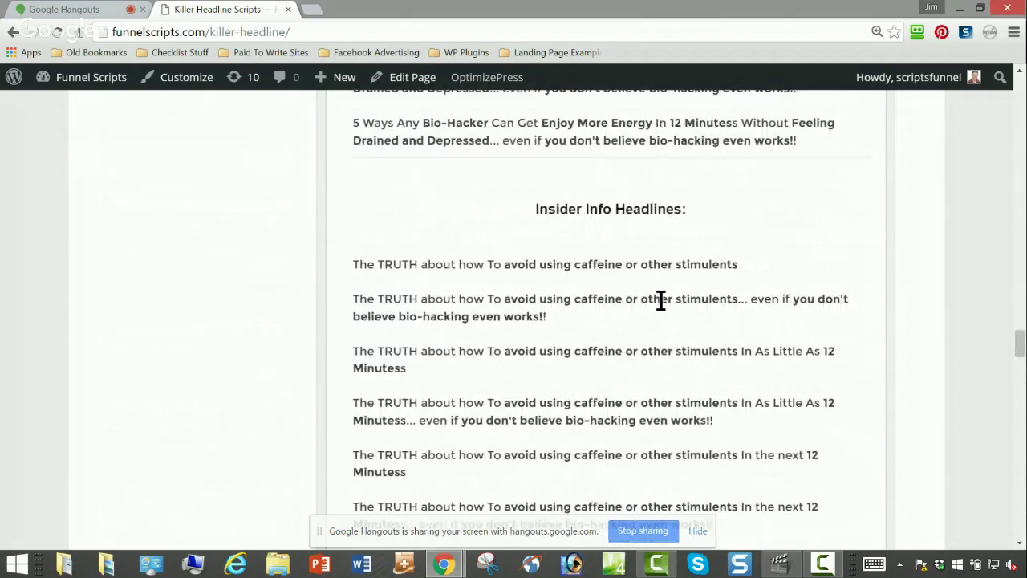
scroll(660, 300, down, 3)
scroll(661, 300, down, 8)
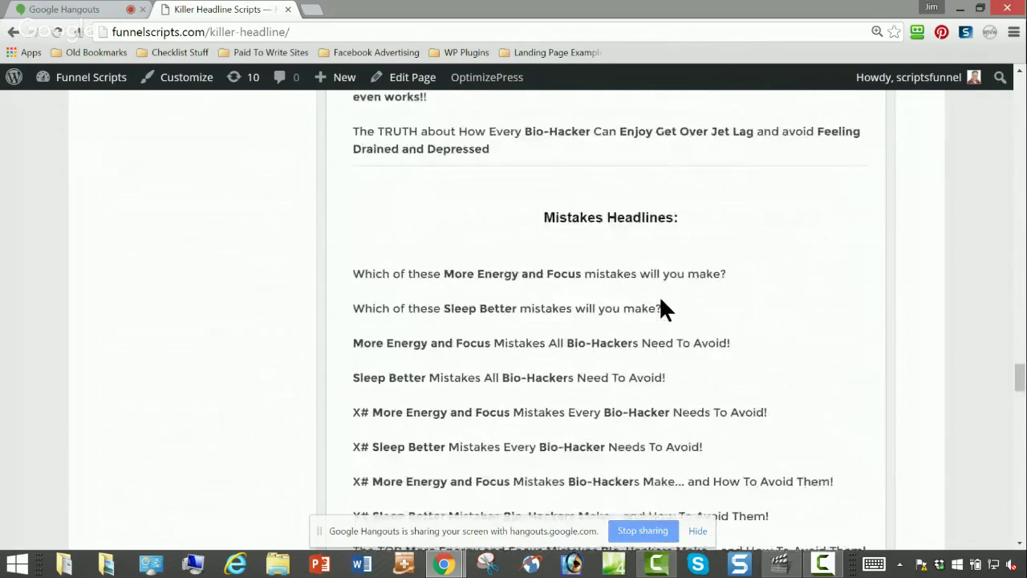
scroll(658, 295, down, 1)
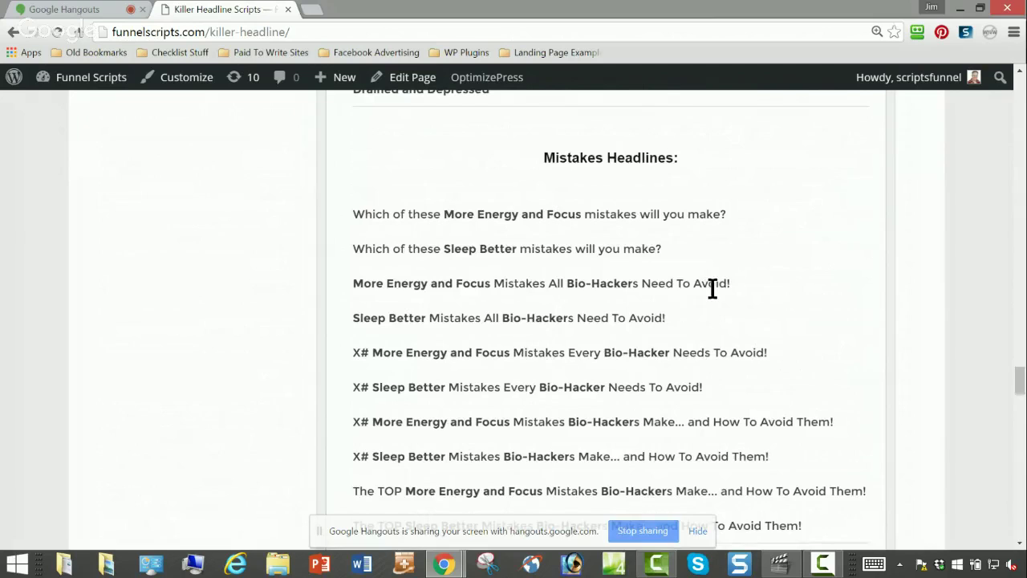
scroll(710, 286, up, 4)
scroll(711, 287, up, 5)
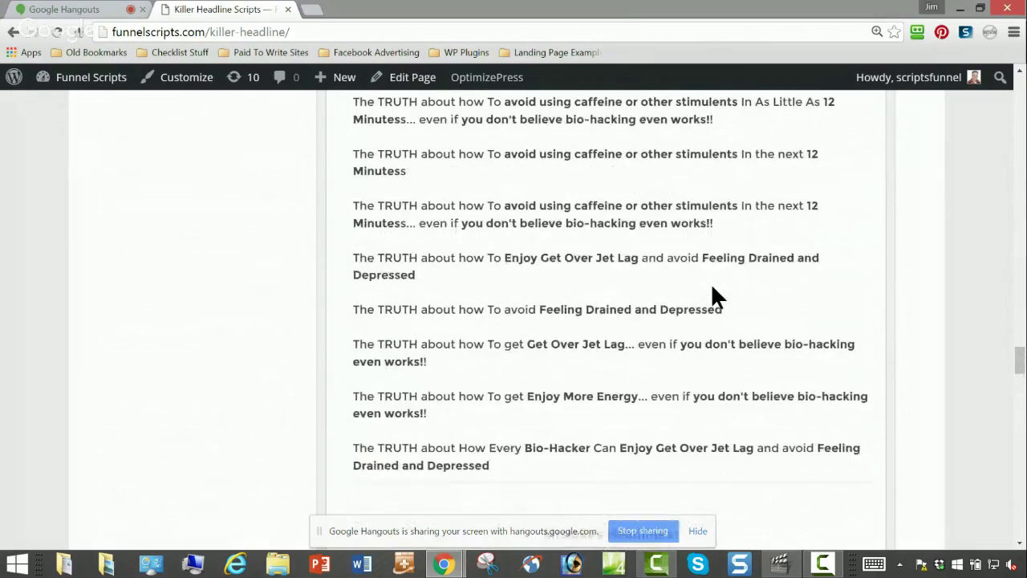
scroll(683, 270, up, 1)
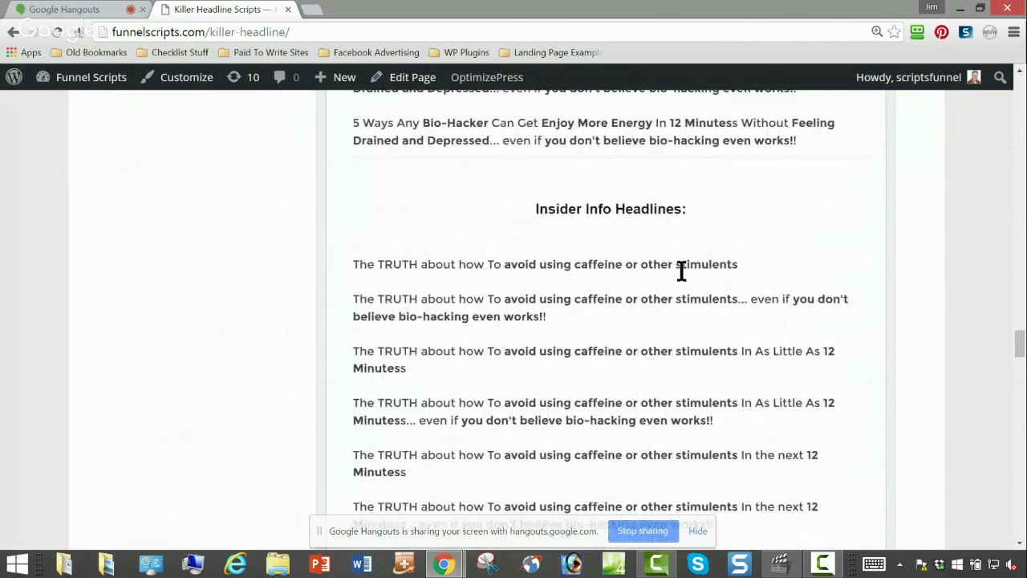
Step: Search the generated headlines page for "sleep better" and look over the matches among the Mistakes headlines
key(ctrl+f)
text(sleep better)
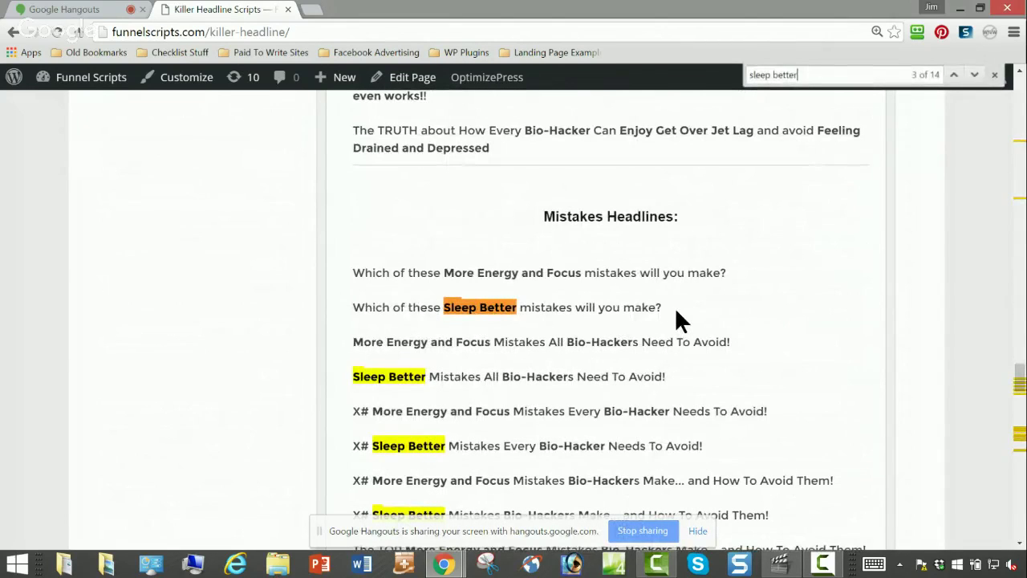
scroll(677, 315, down, 2)
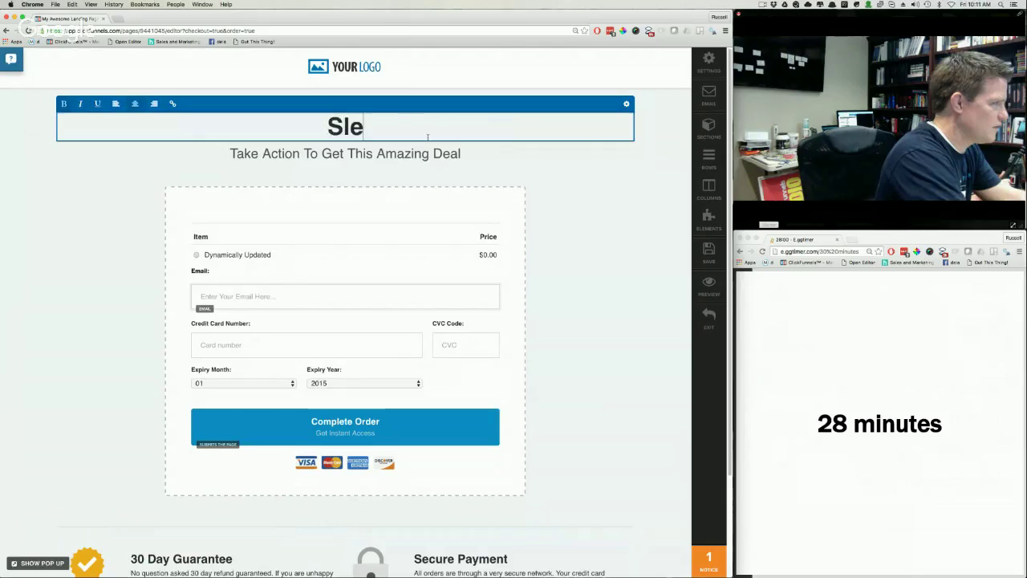
Step: In the ClickFunnels order form page, write "Sleep Better, Enjoy More Energy, And" in the main headline
text(ep Better,)
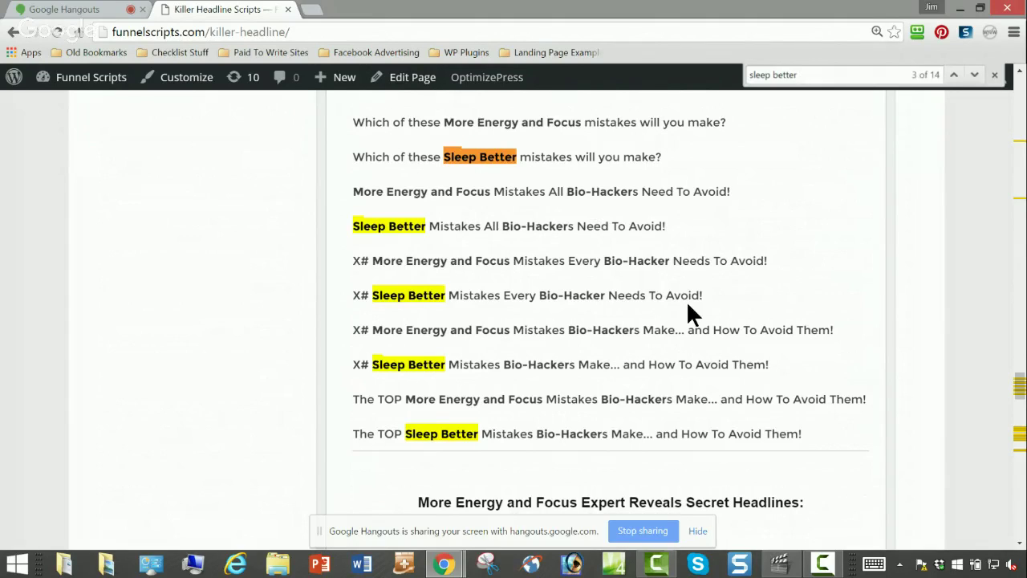
text(Enjoy More Energy)
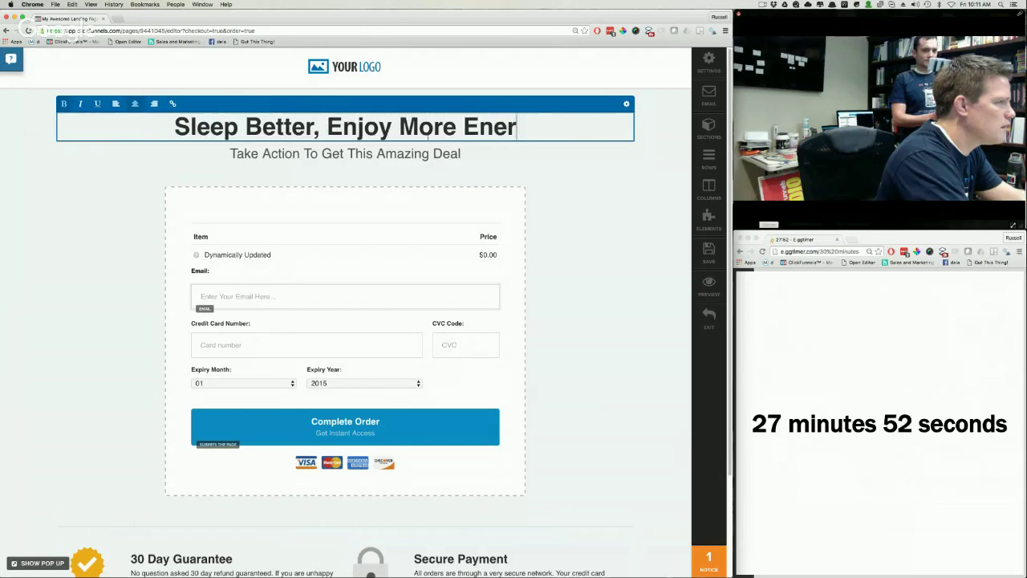
text(, And)
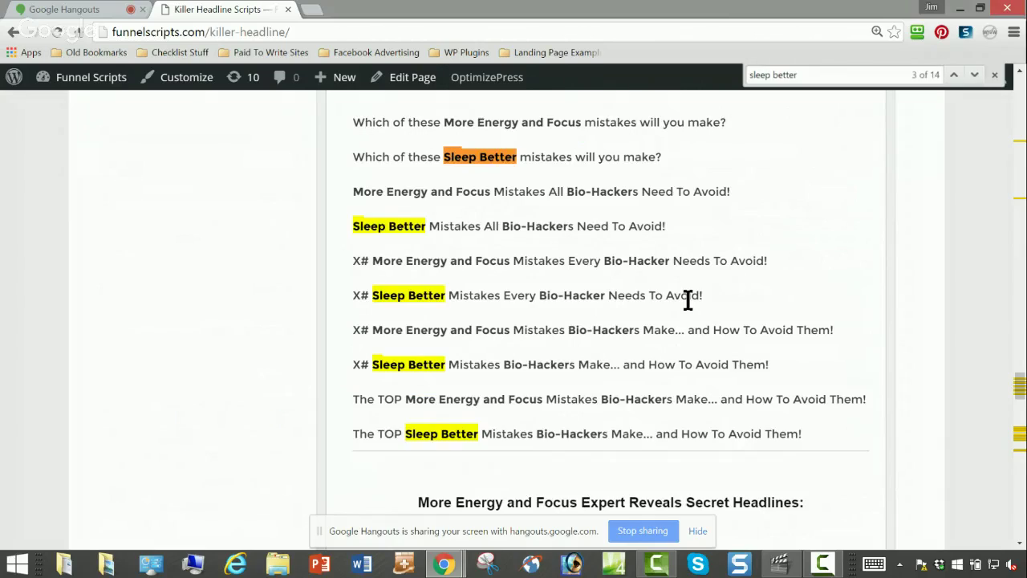
Step: Examine the remaining generated headlines, covering the Mistakes, Expert Reveals Secret, WARNING and Other sections
scroll(687, 299, down, 1)
scroll(687, 299, down, 3)
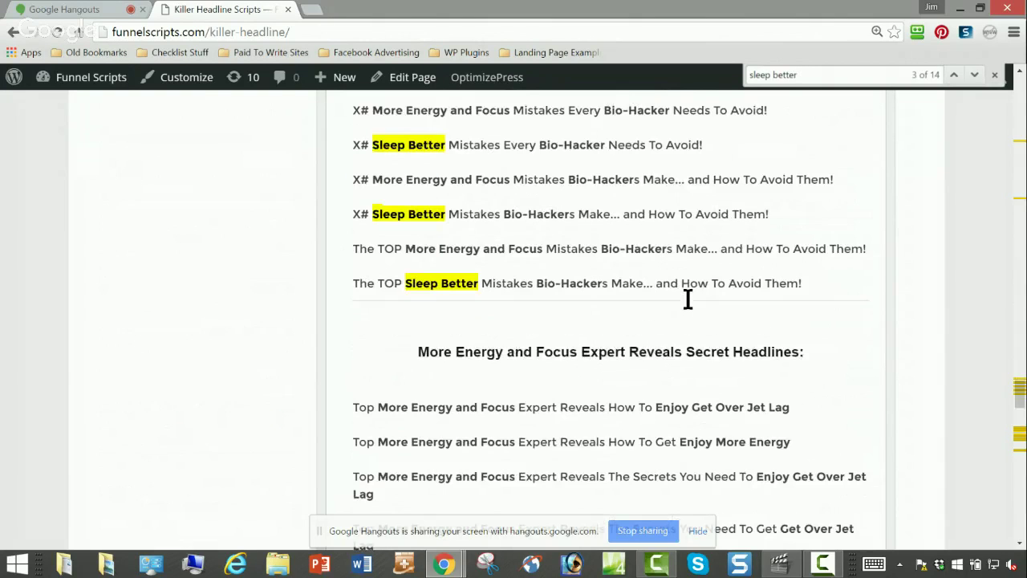
scroll(688, 299, up, 10)
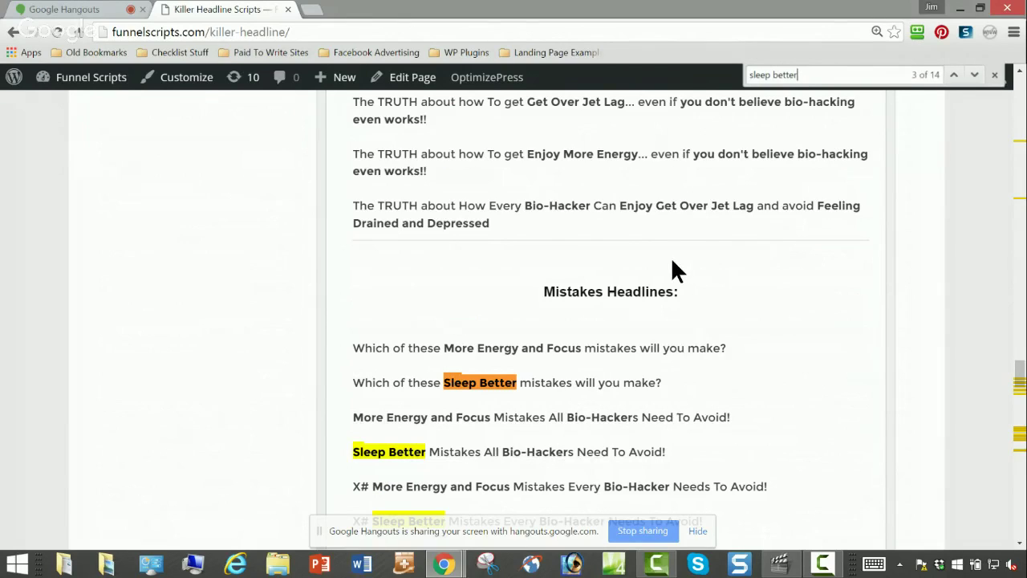
scroll(670, 257, down, 4)
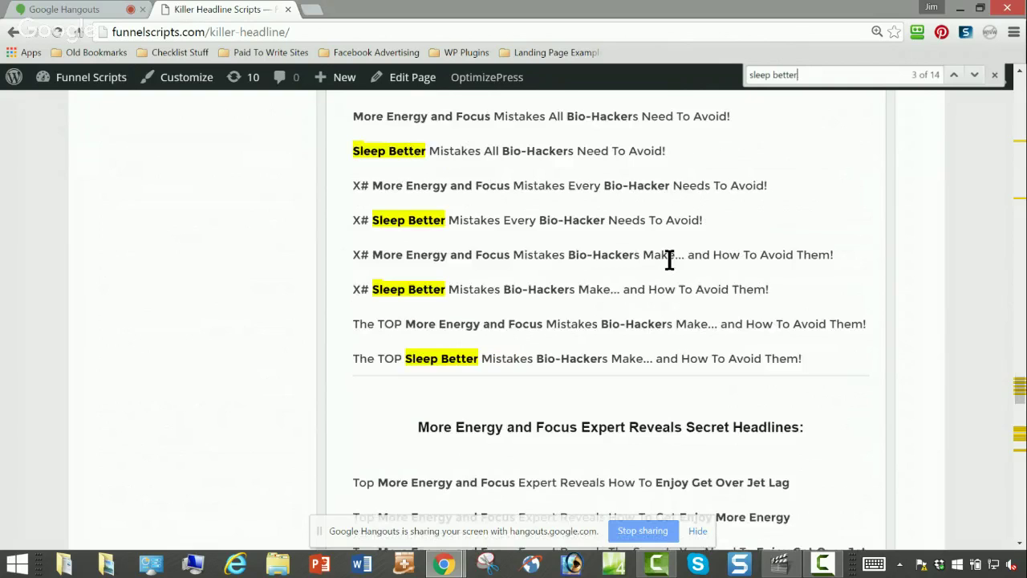
scroll(670, 258, down, 10)
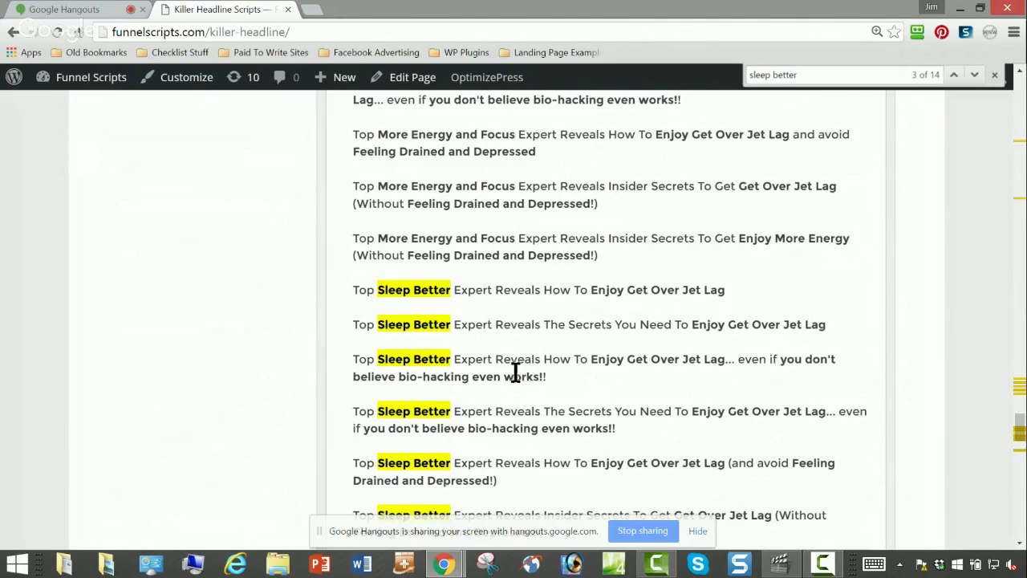
scroll(647, 339, down, 2)
scroll(647, 338, down, 4)
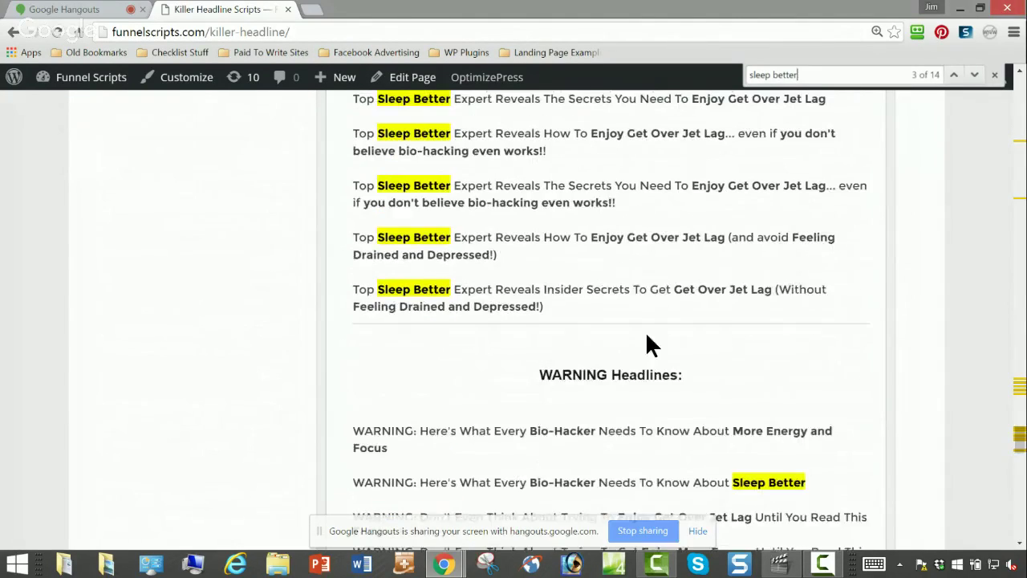
scroll(647, 337, down, 3)
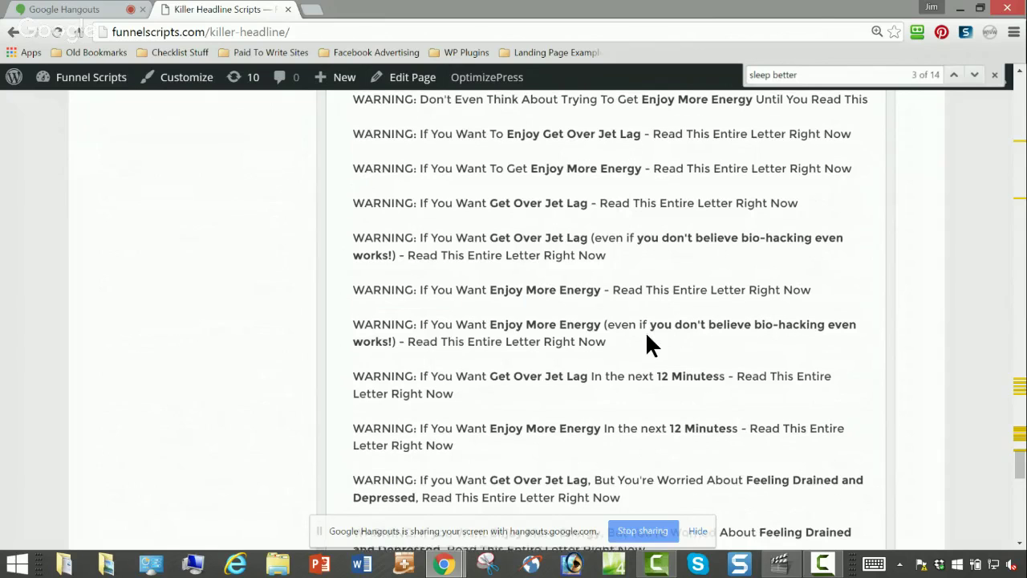
scroll(648, 345, down, 3)
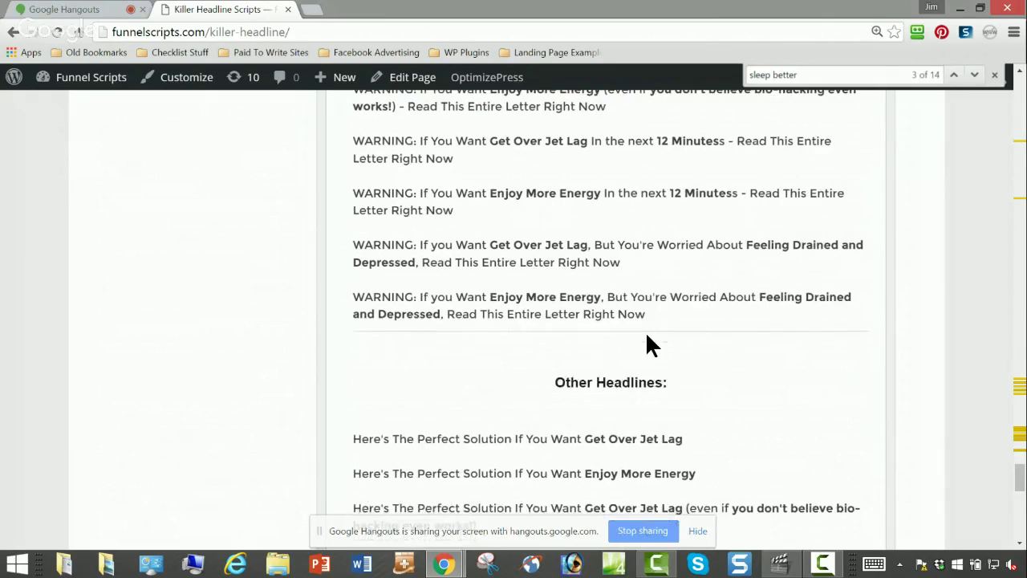
scroll(648, 345, down, 3)
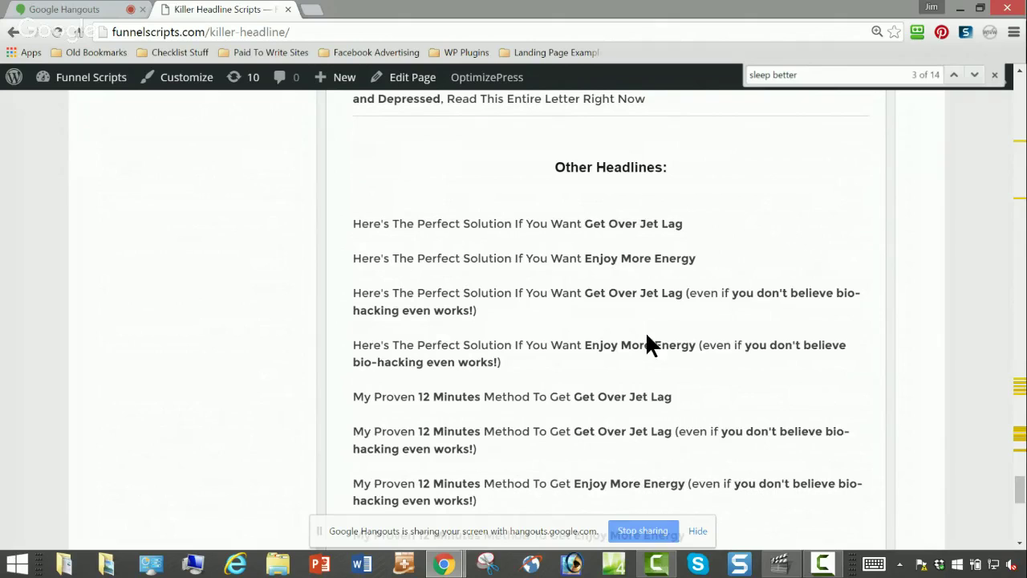
scroll(647, 341, down, 2)
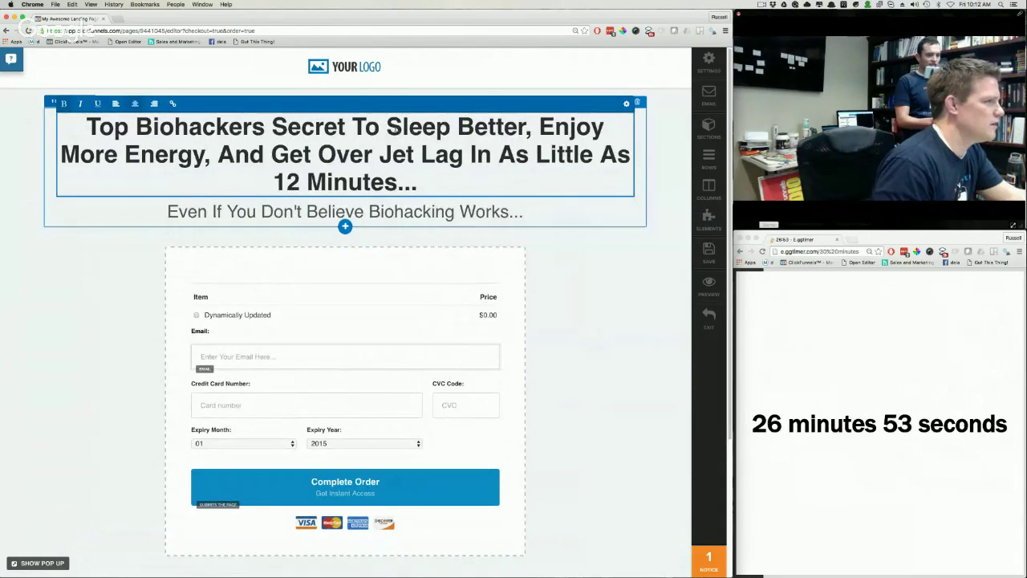
Step: Reword "Sleep Better" to "Better Sleep" in the order form page's main headline
double_click(405, 127)
key(BackSpace)
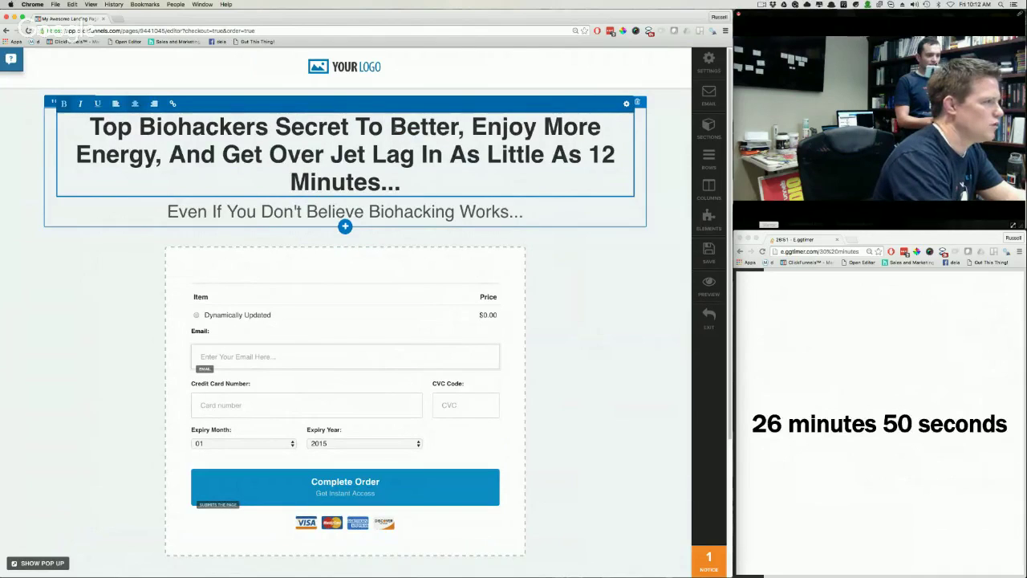
key(Right)
key(Right)
key(Right)
key(Right)
key(Right)
key(Right)
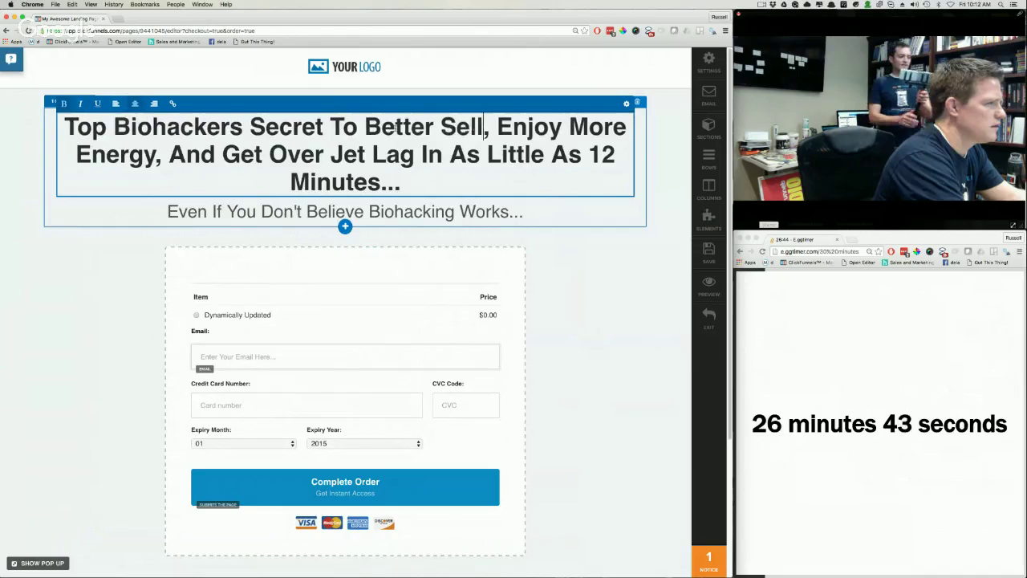
key(BackSpace)
key(BackSpace)
key(BackSpace)
text(leep,)
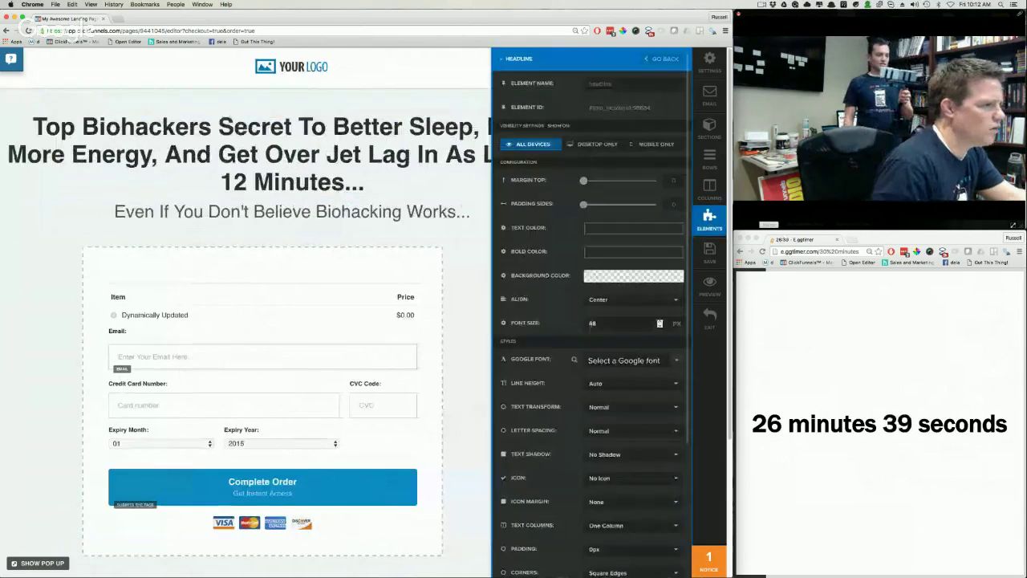
Step: Set the font size of the order form page's main headline to 55 px
key(BackSpace)
text(2)
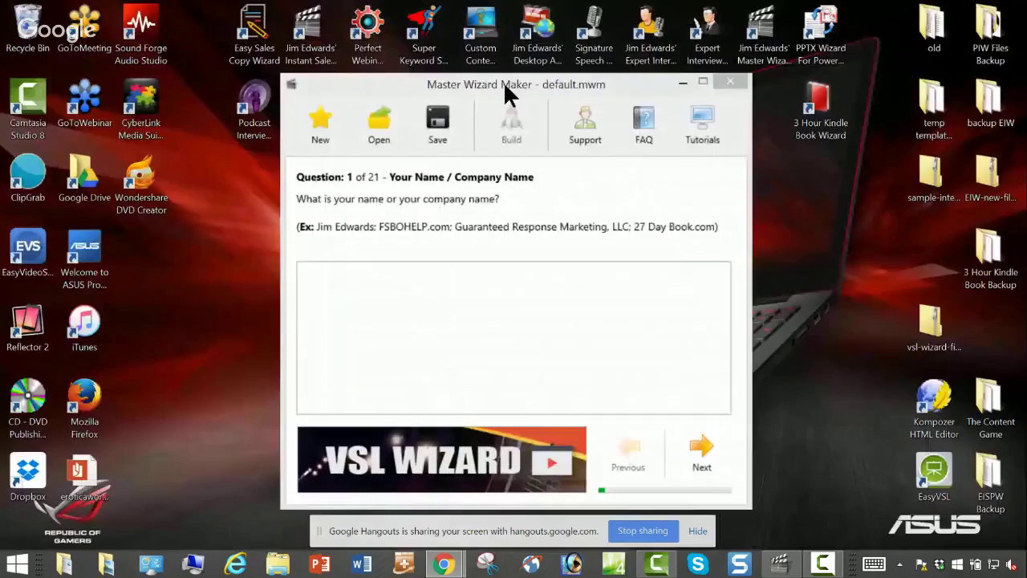
Step: Reposition the Master Wizard Maker window showing the VSL Wizard's name / company question on the desktop
drag(504, 81, 521, 66)
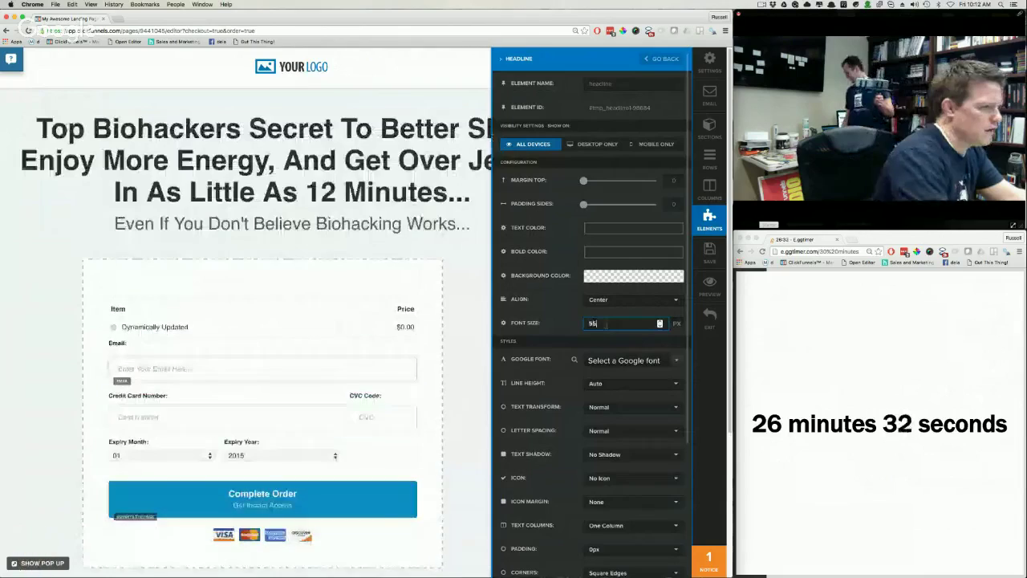
key(Escape)
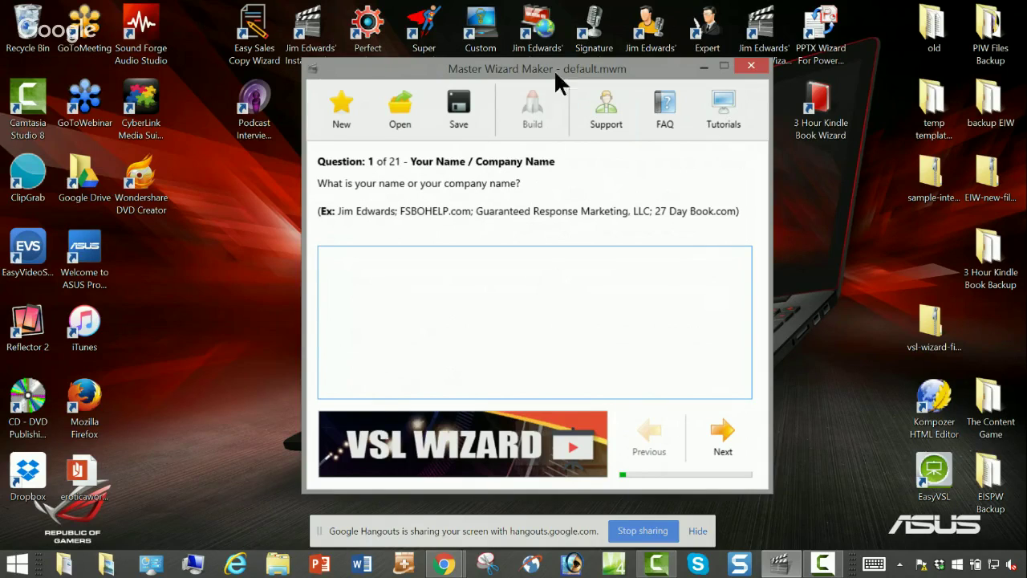
mouse_move(546, 67)
mouse_down()
mouse_move(562, 71)
mouse_move(549, 78)
mouse_up()
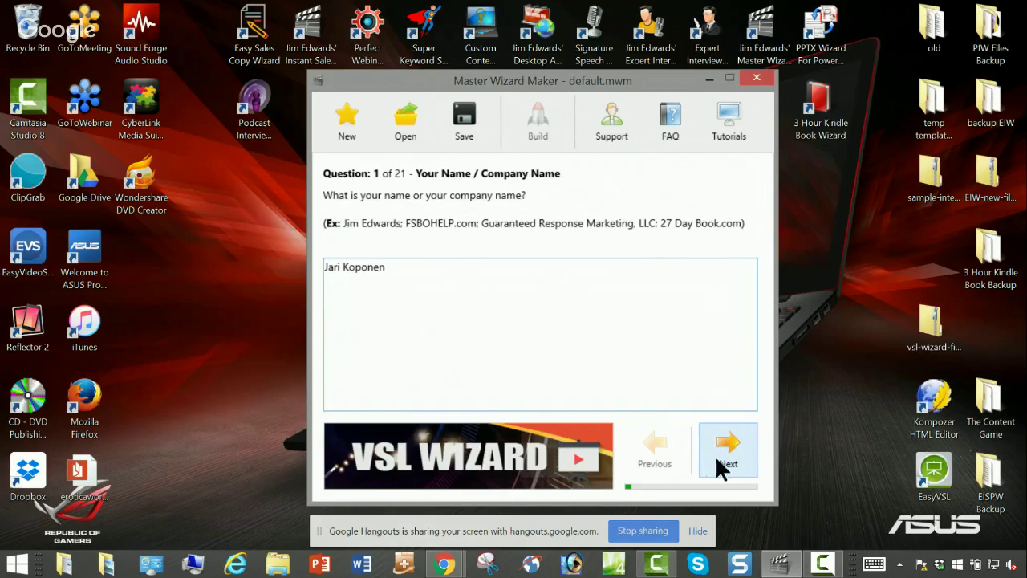
Step: Save the Amazon product photo as human charger.jpg and answer the VSL Wizard's 2-3 word topic question with "get over jet lag"
click(715, 455)
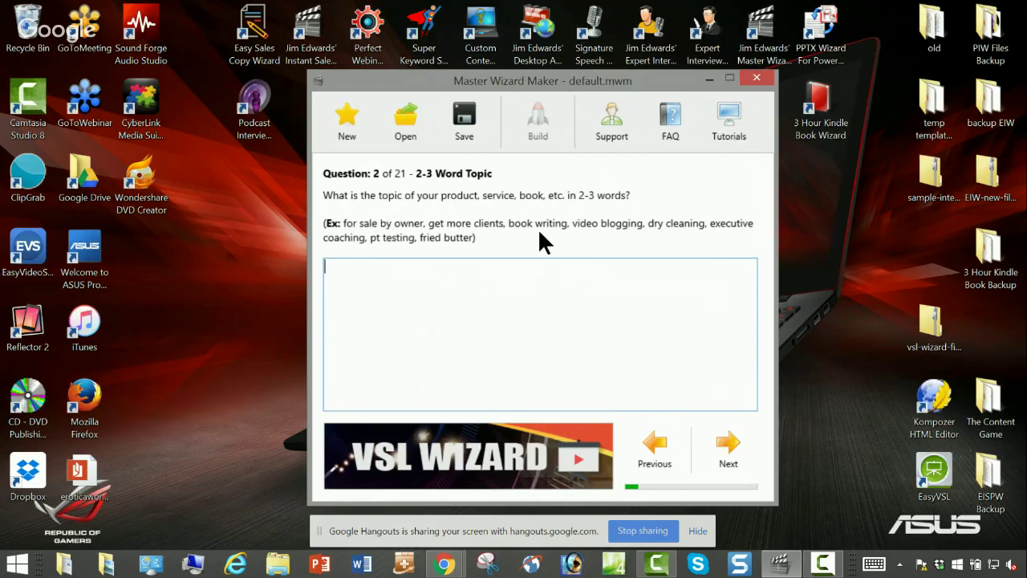
text(ohack)
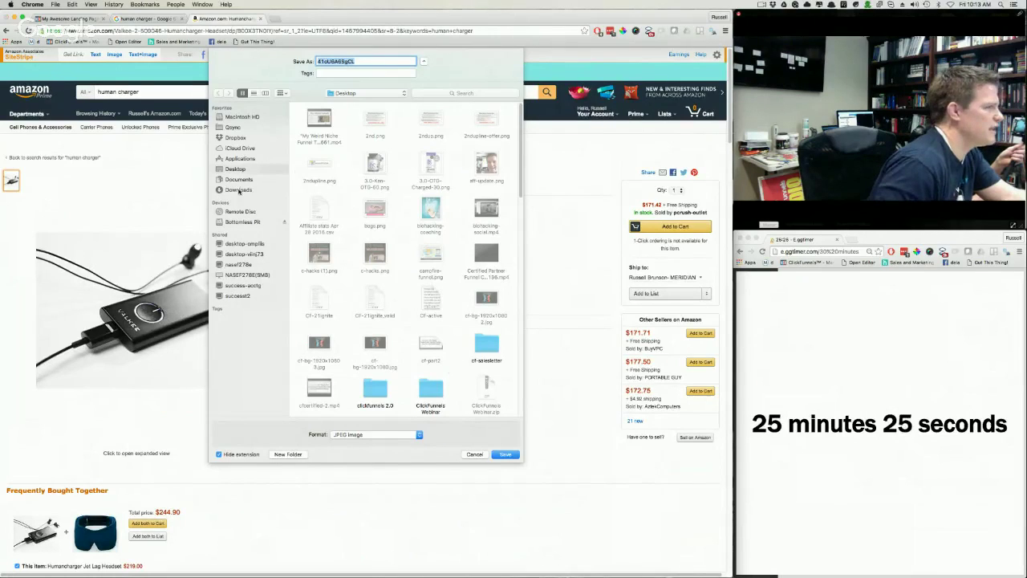
click(326, 61)
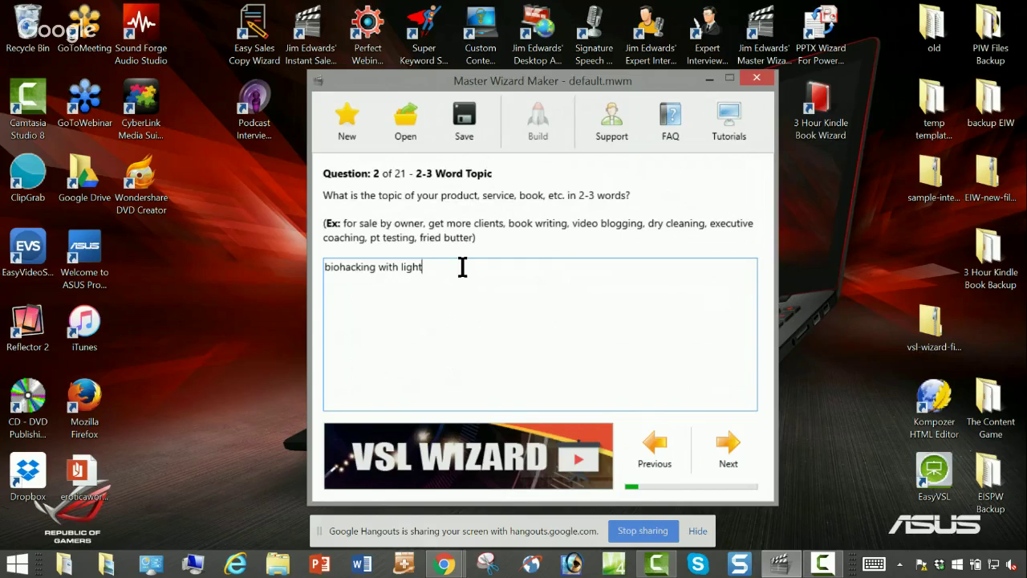
drag(462, 267, 313, 268)
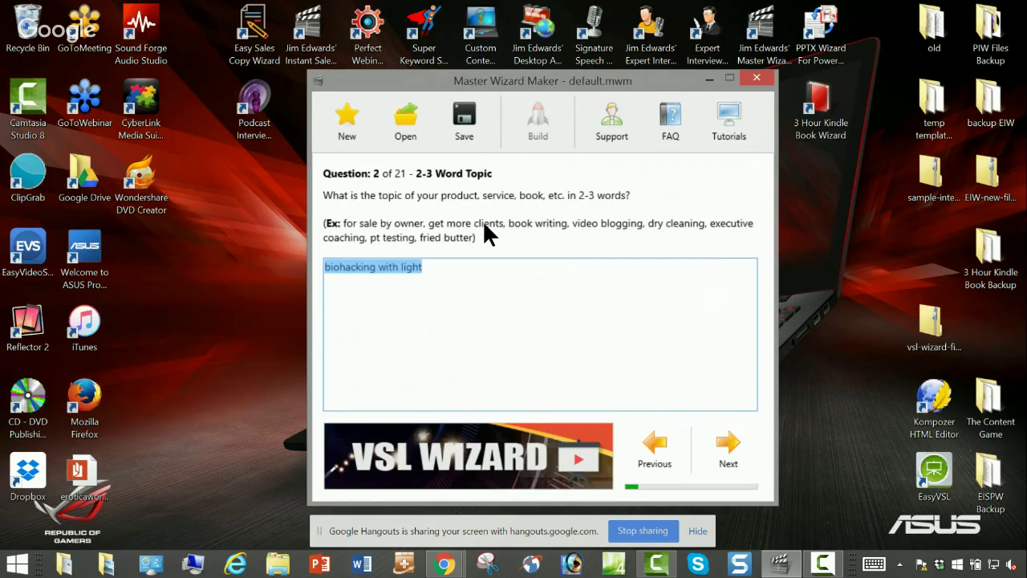
text(get over jet lag)
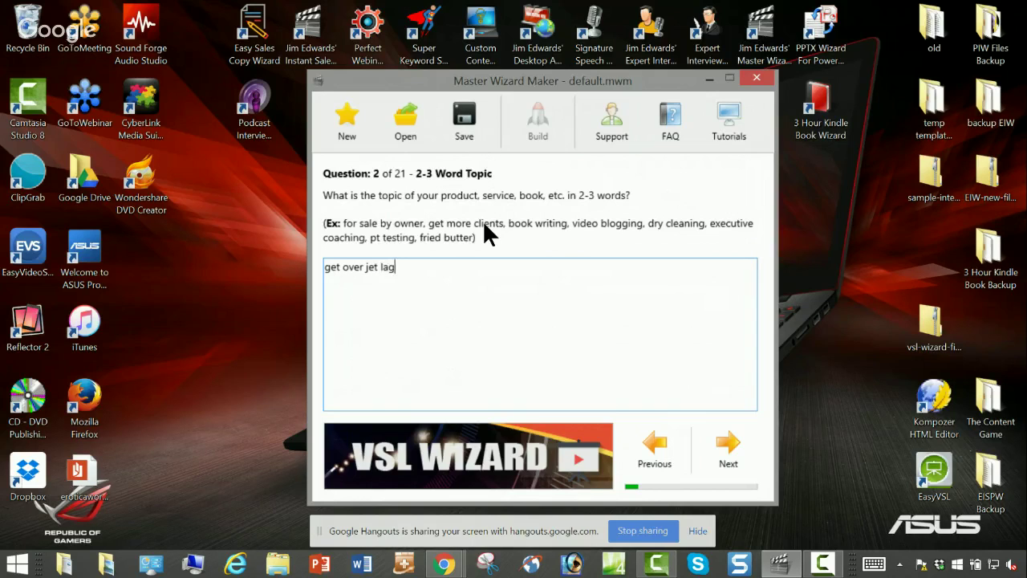
click(730, 449)
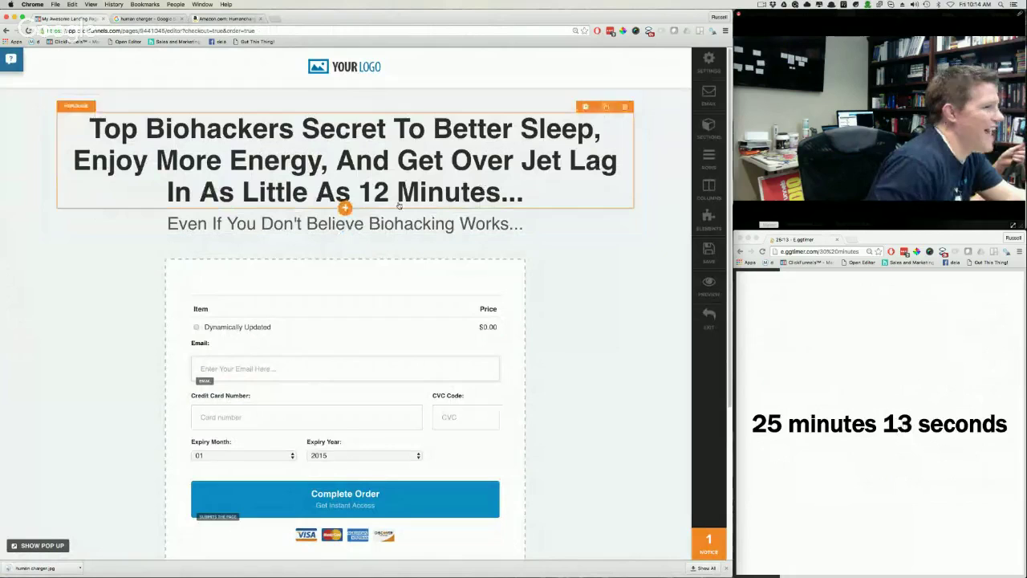
Step: Upload human charger.jpg from the Desktop to the order form's image library and answer the product name question with "The Human Charger"
click(483, 95)
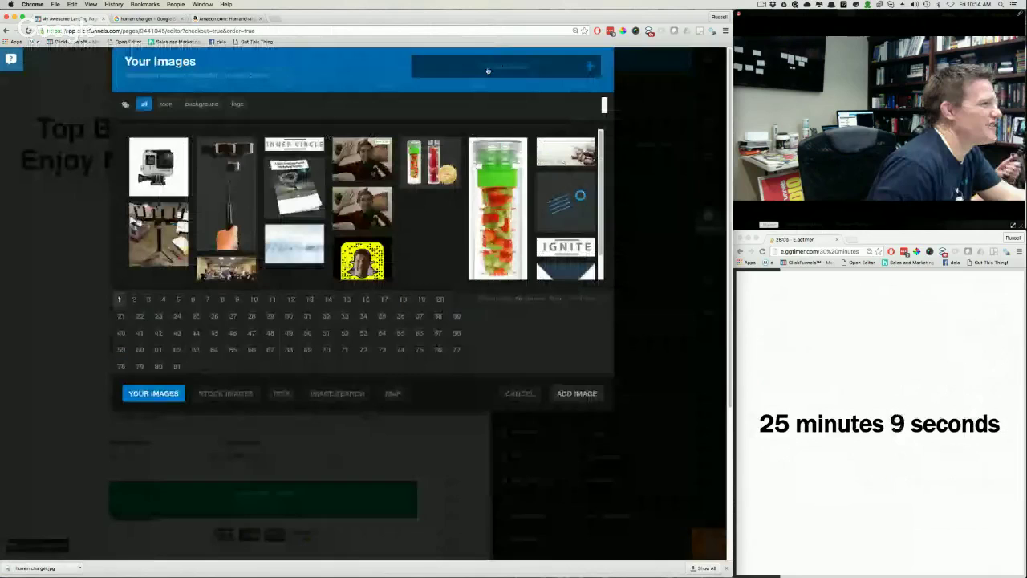
click(486, 70)
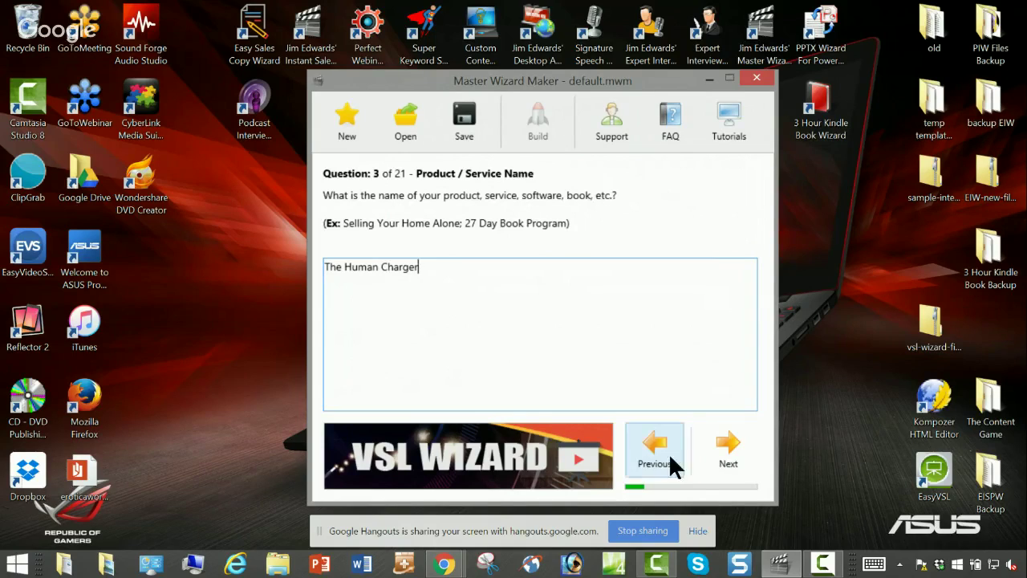
click(728, 447)
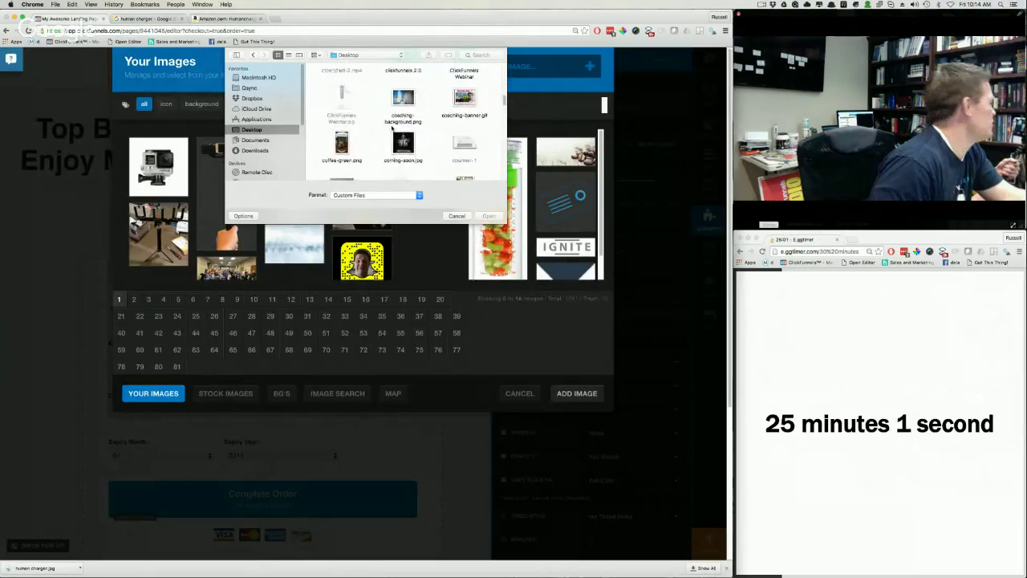
scroll(393, 130, down, 5)
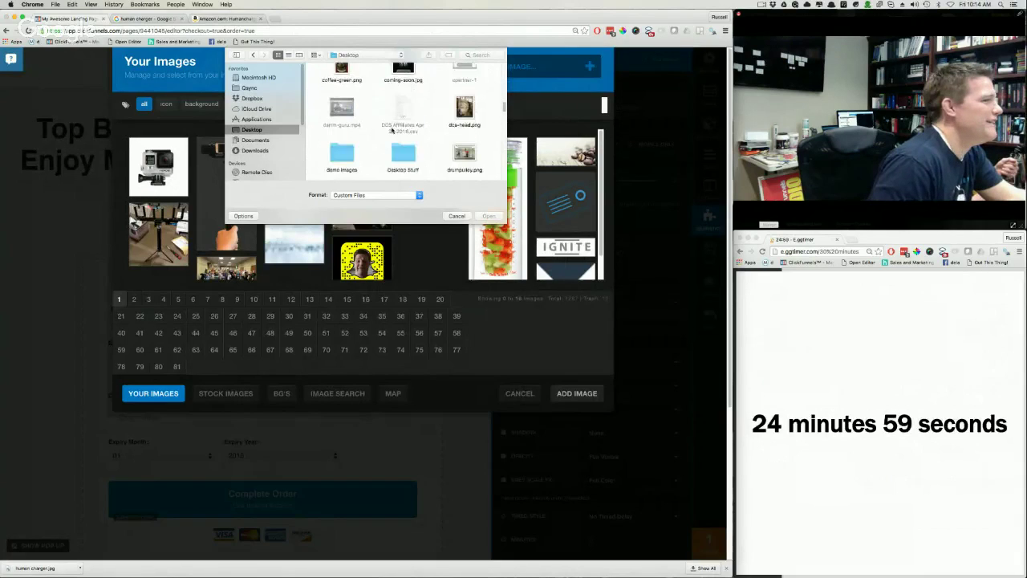
scroll(393, 130, down, 3)
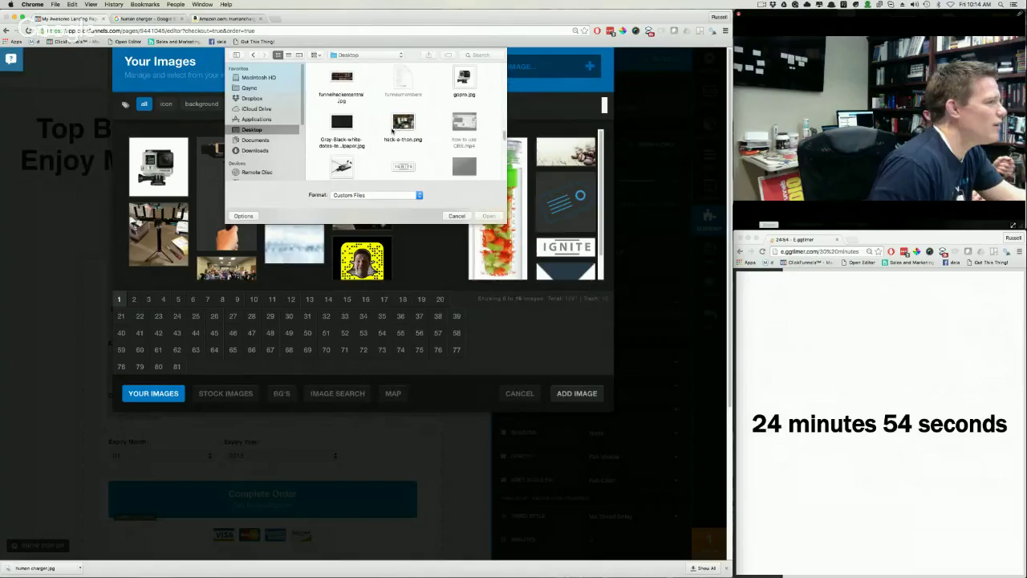
scroll(393, 130, down, 3)
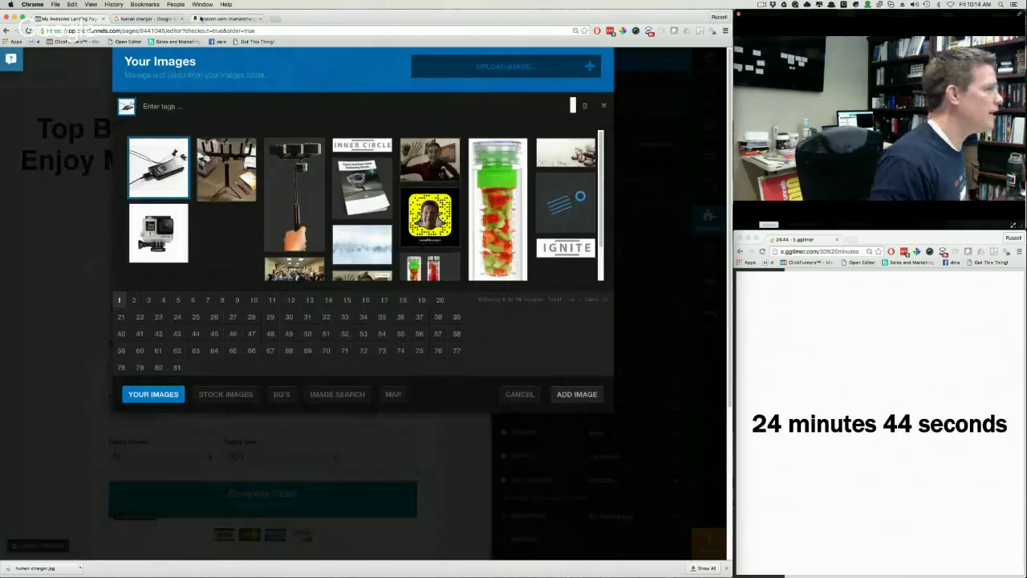
Step: Check the Humancharger listing on Amazon and add the uploaded product photo to the order form page
click(204, 18)
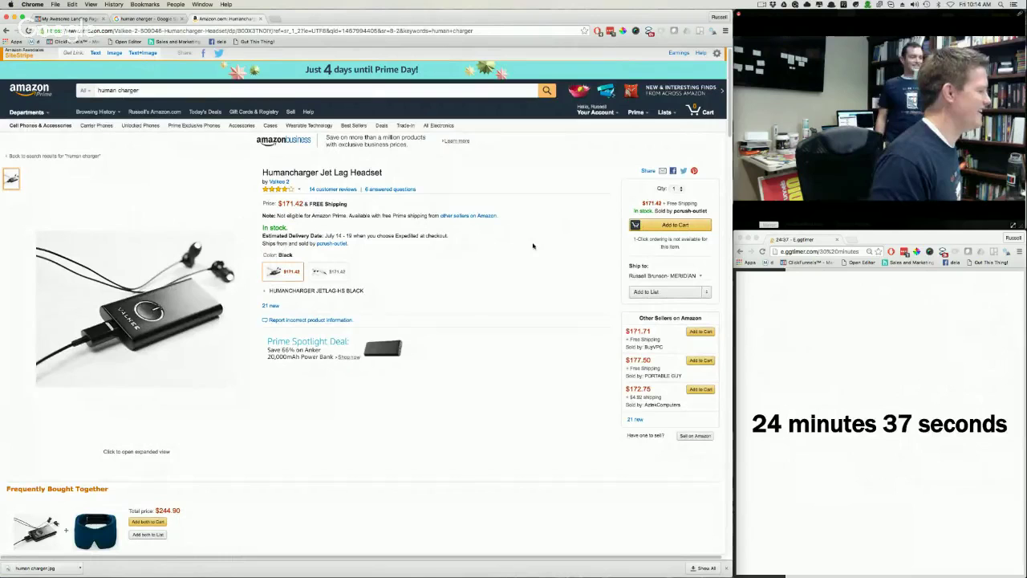
click(149, 18)
click(72, 18)
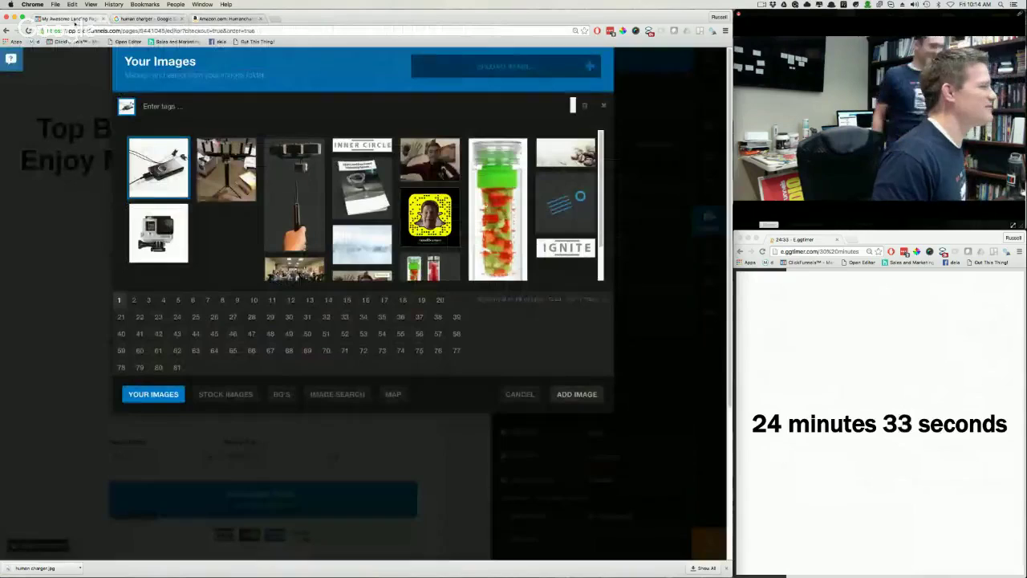
click(577, 394)
click(351, 193)
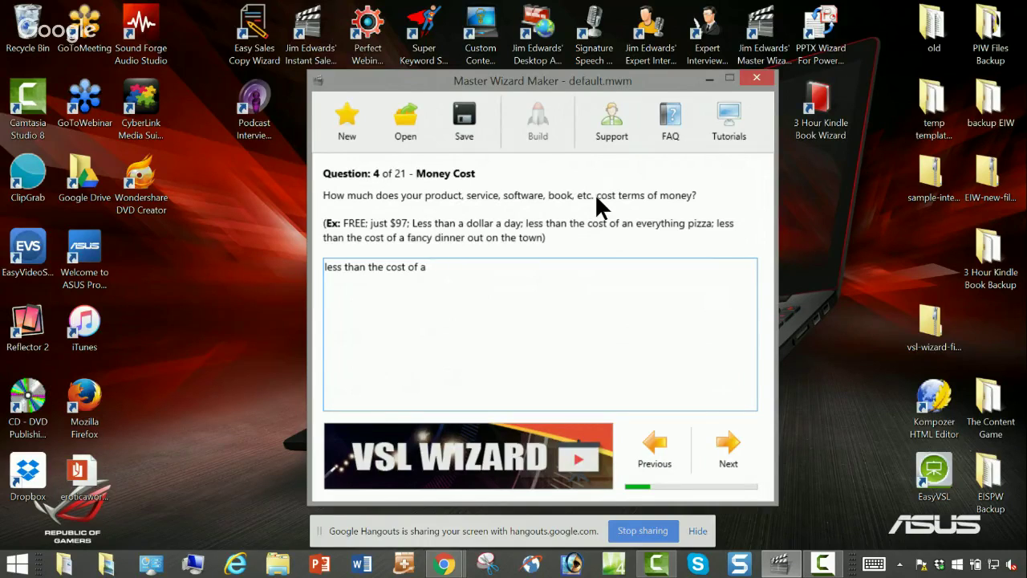
Step: Answer the VSL Wizard's Money Cost question with "less than the cost of a fancy dinner out on the town"
text(fancy )
text(din)
text(ner out on the town)
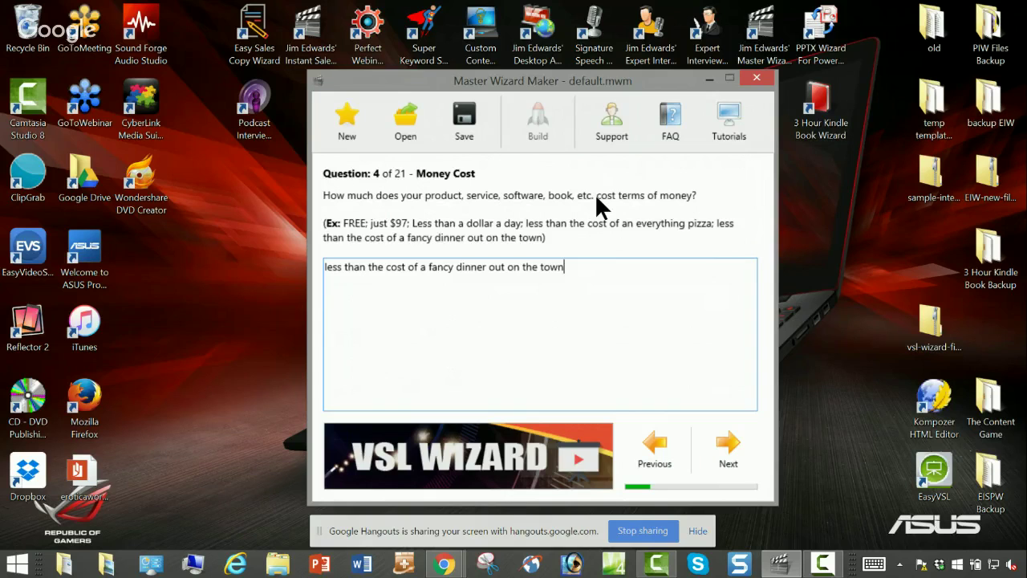
click(729, 451)
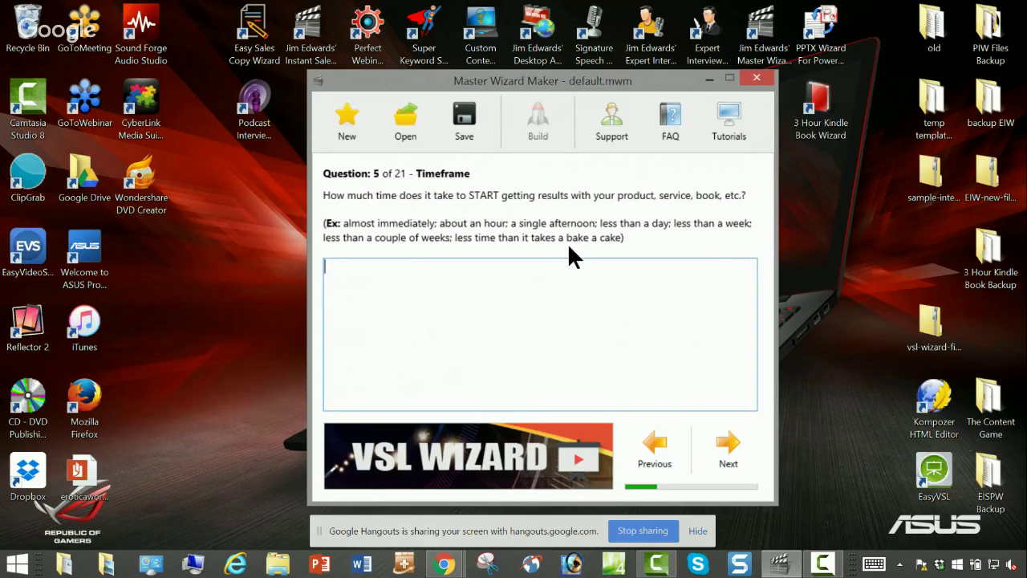
Step: Answer the Timeframe question with "12 minutes" and the Target Audience question with "a business traveler"
text(12 minut)
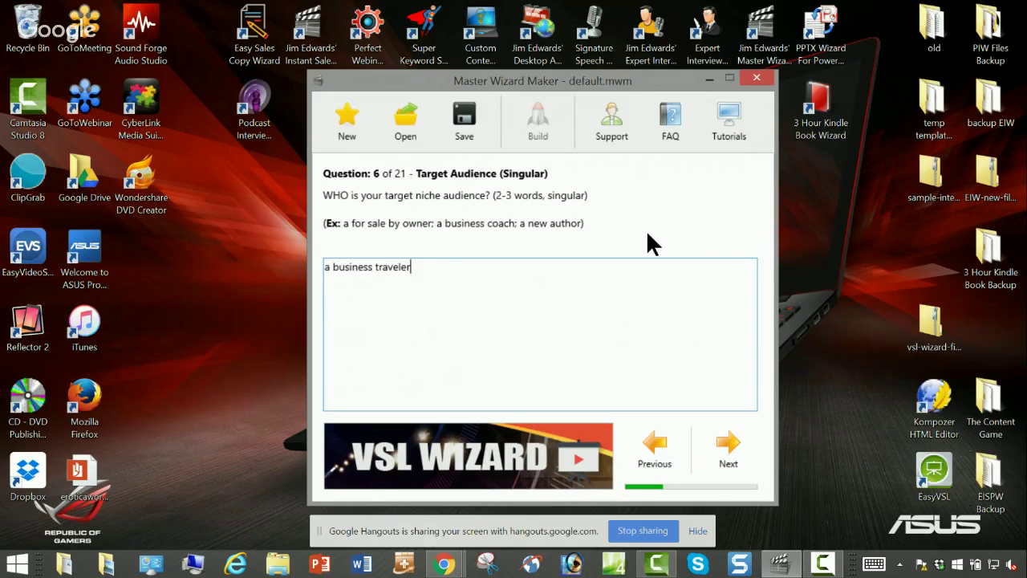
click(731, 447)
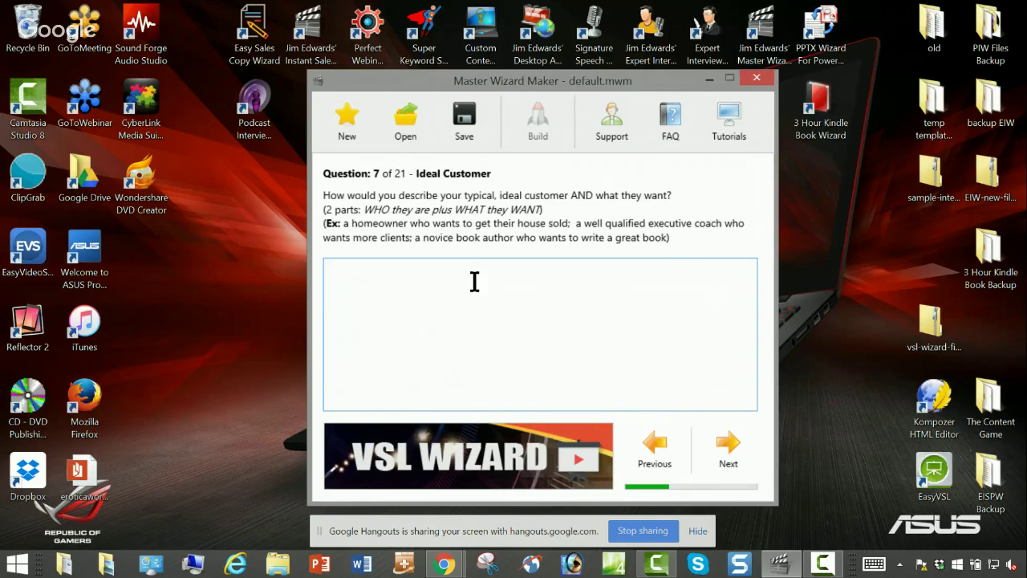
Step: Answer the Ideal Customer question with "a person who wants more energy and better sleep"
text(a pwer)
key(BackSpace)
key(BackSpace)
text(erson who wante)
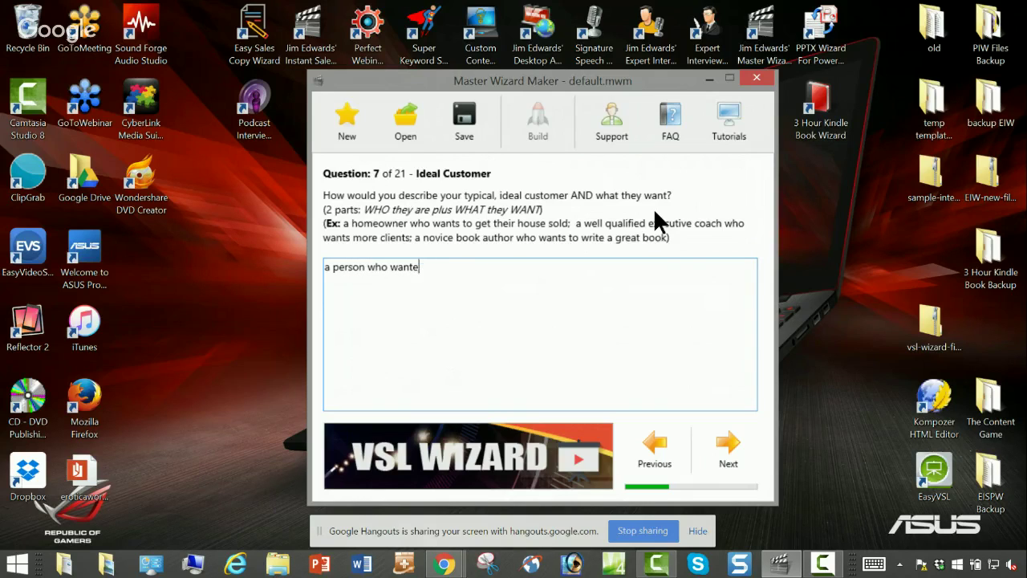
text( more en)
text(ergy)
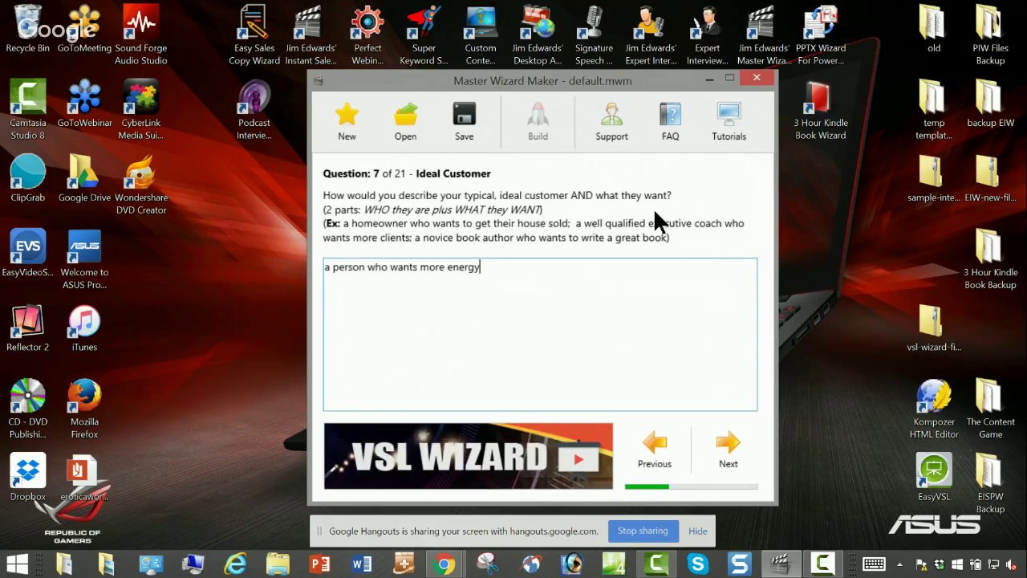
text(a)
text(n)
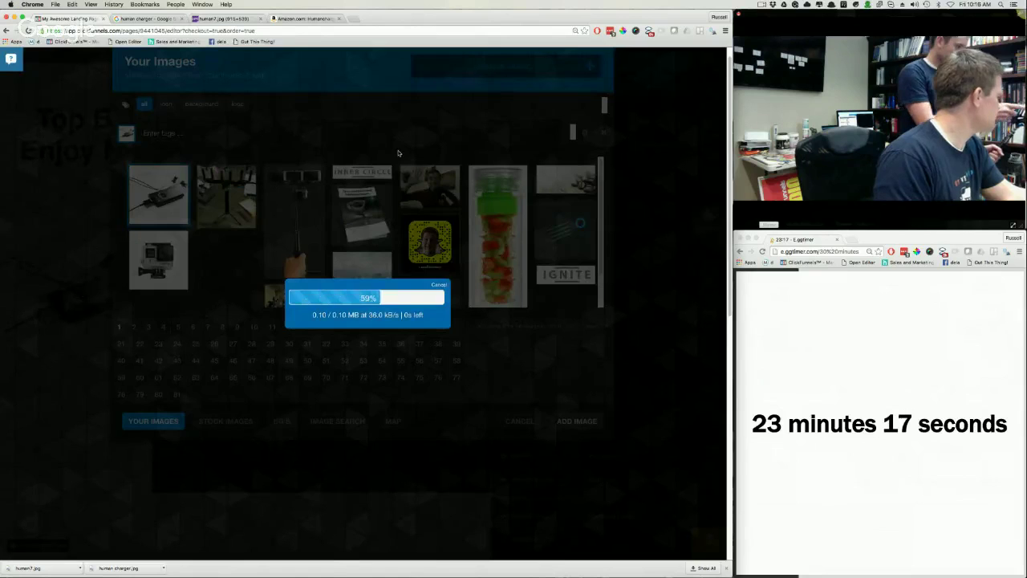
text(d bett)
text(er sleep)
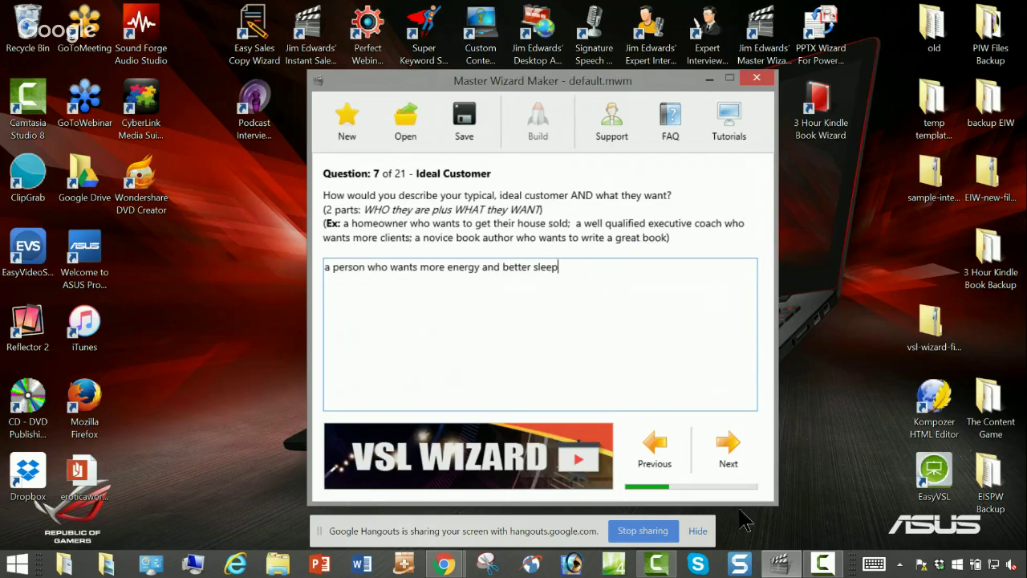
click(729, 453)
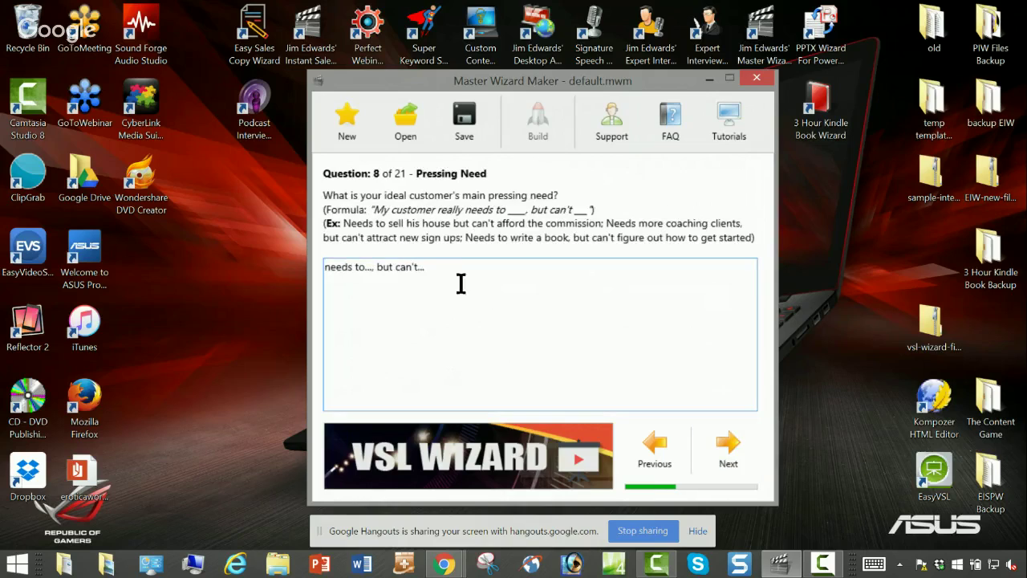
Step: Fill in the Pressing Need template as "needs to get over jet lag, but can't seem to"
double_click(368, 266)
text(get over jet)
text(g,)
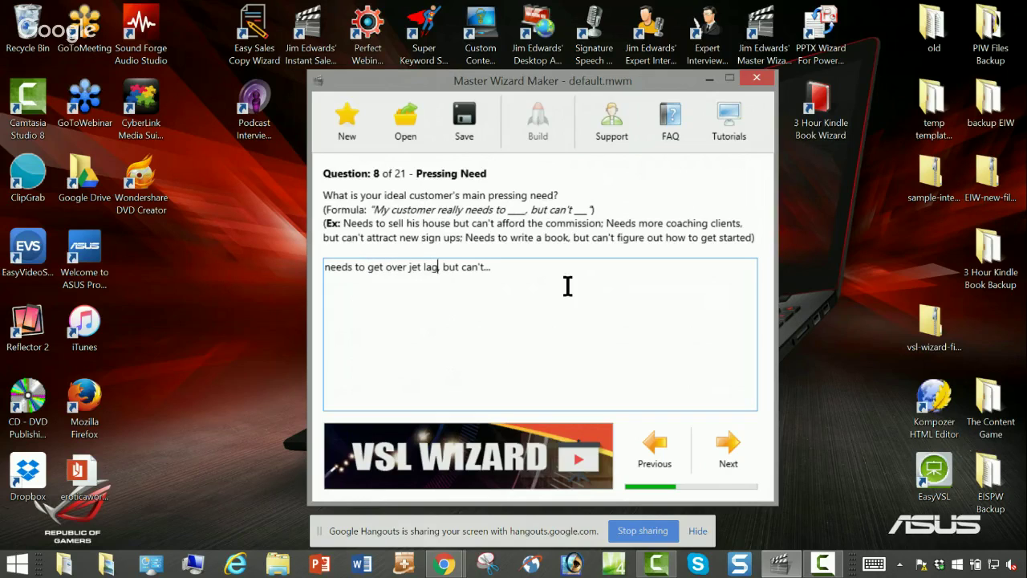
click(536, 271)
key(BackSpace)
key(BackSpace)
key(BackSpace)
text(seem to)
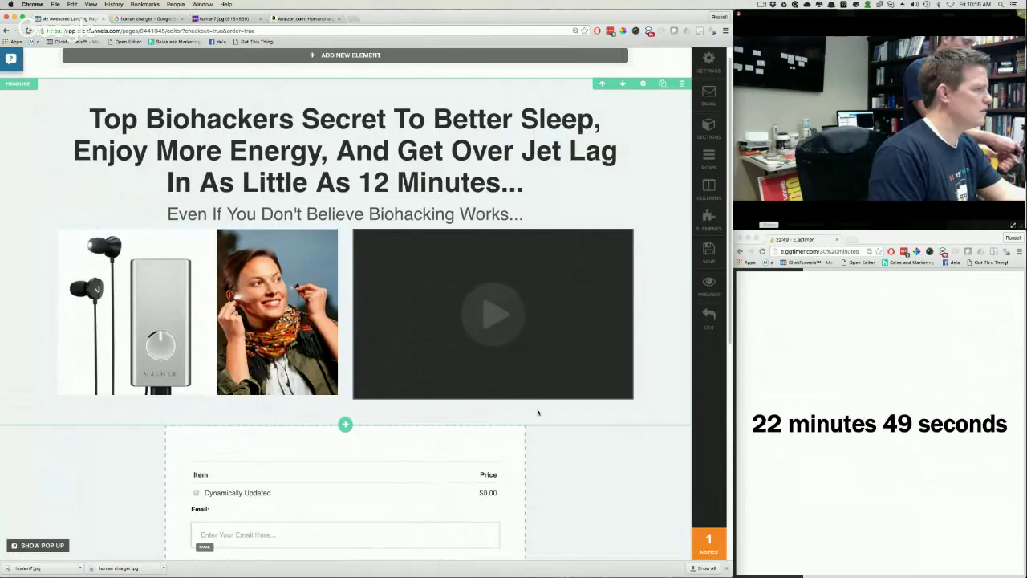
Step: Reword the Pressing Need answer to "needs to get focused and alert, but can't seem to break through their brain fog" and browse the human charger image results
scroll(585, 191, up, 1)
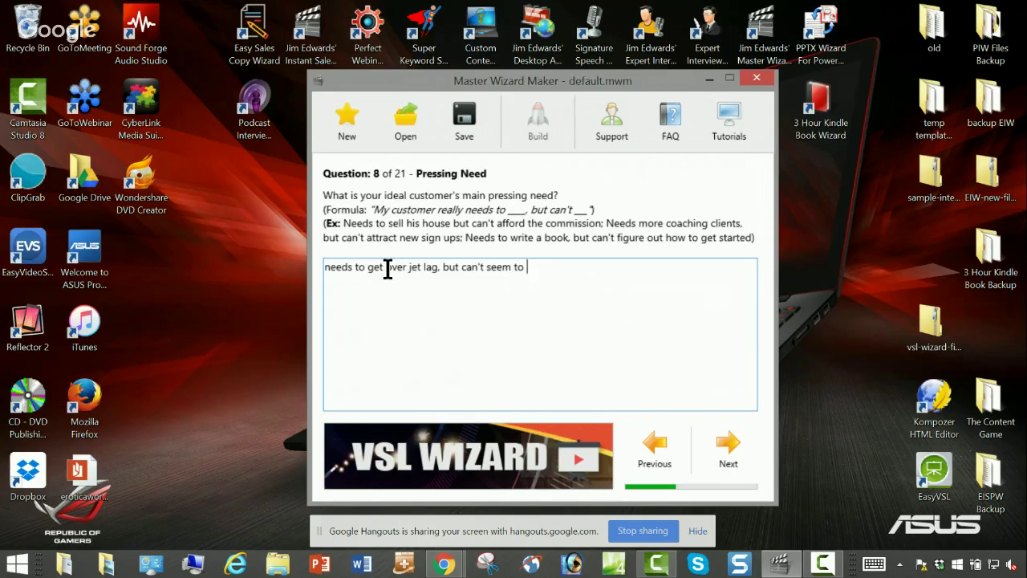
drag(387, 269, 438, 269)
text(go)
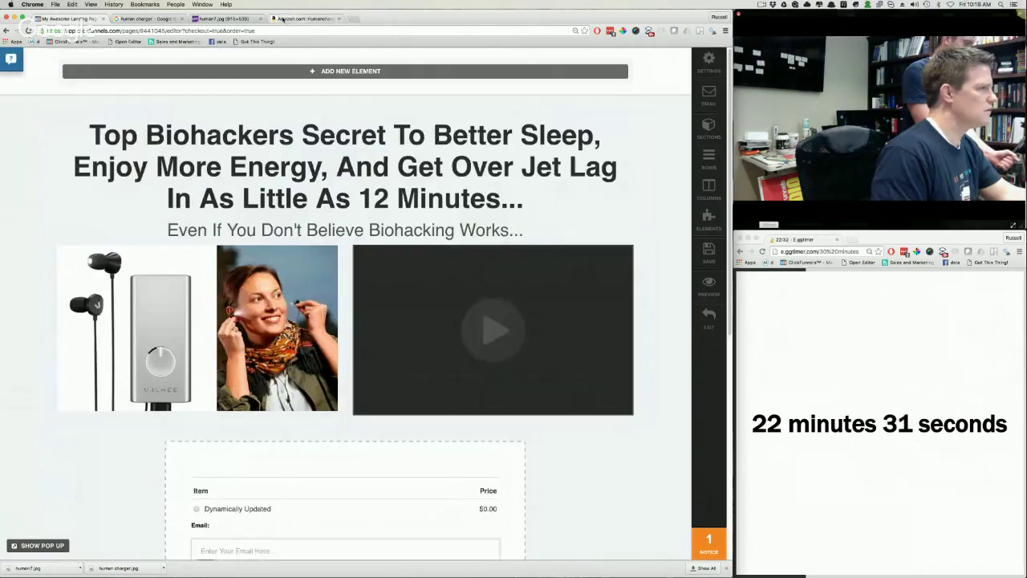
click(282, 18)
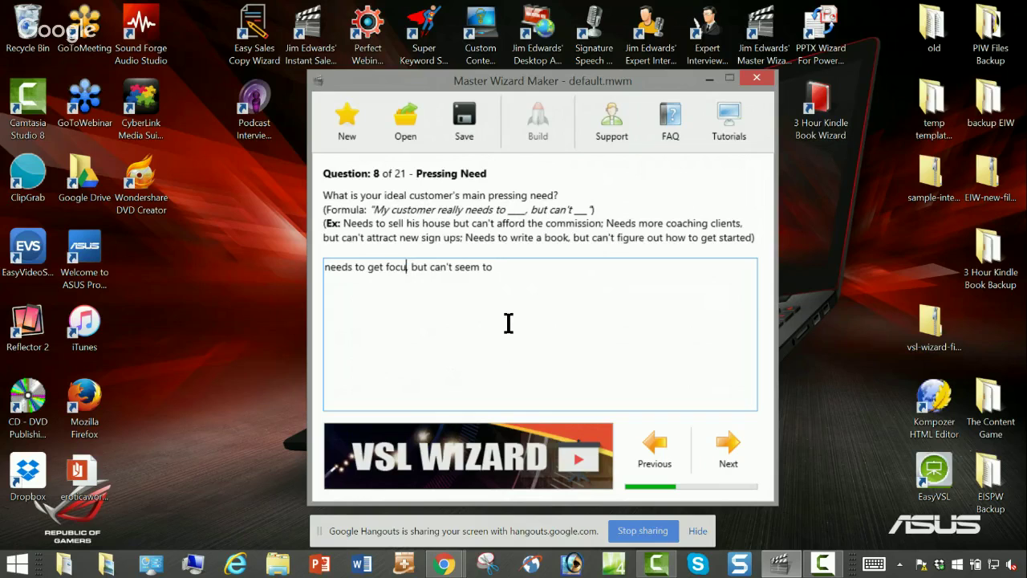
text(sed)
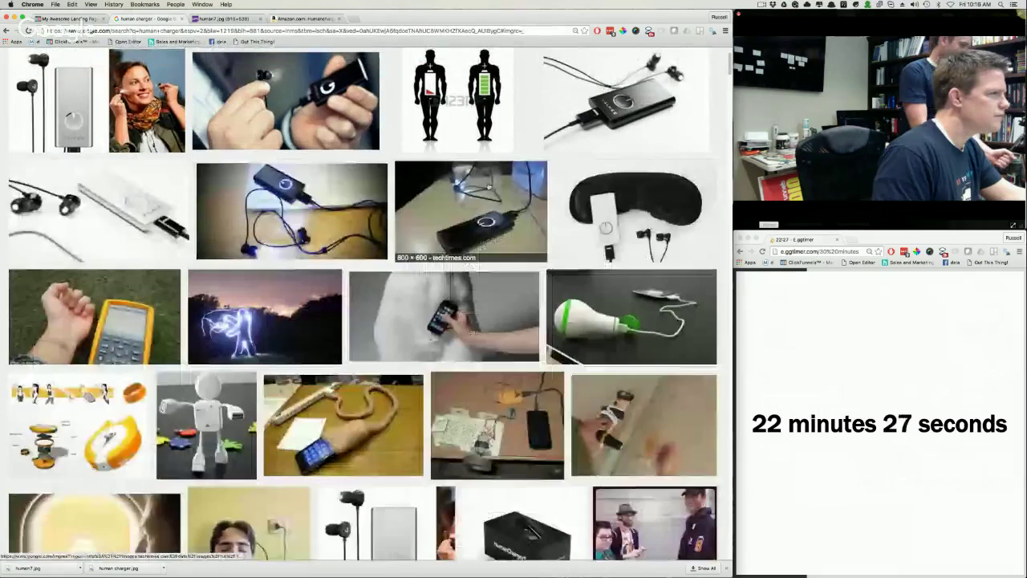
scroll(327, 238, up, 2)
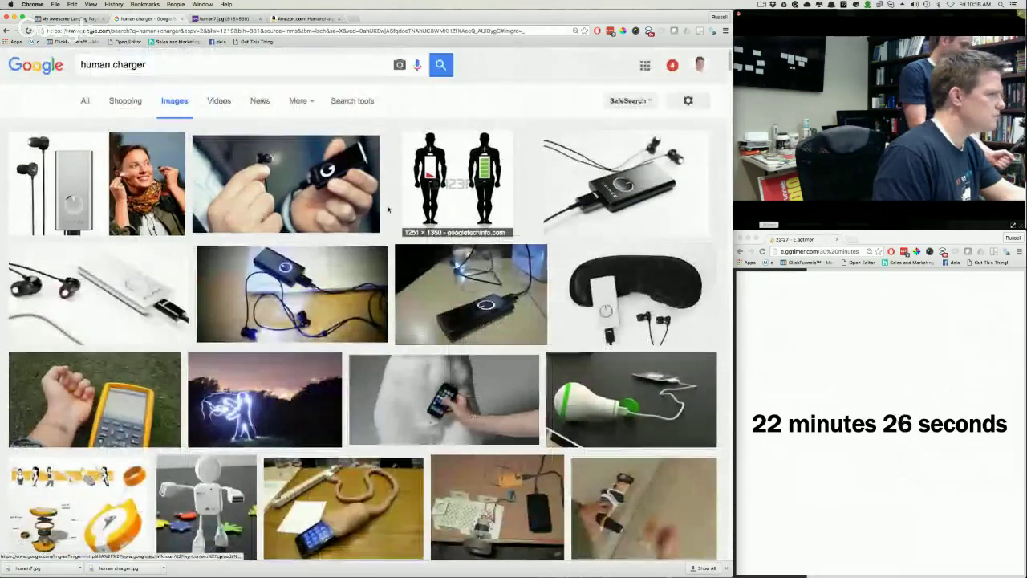
scroll(326, 239, down, 4)
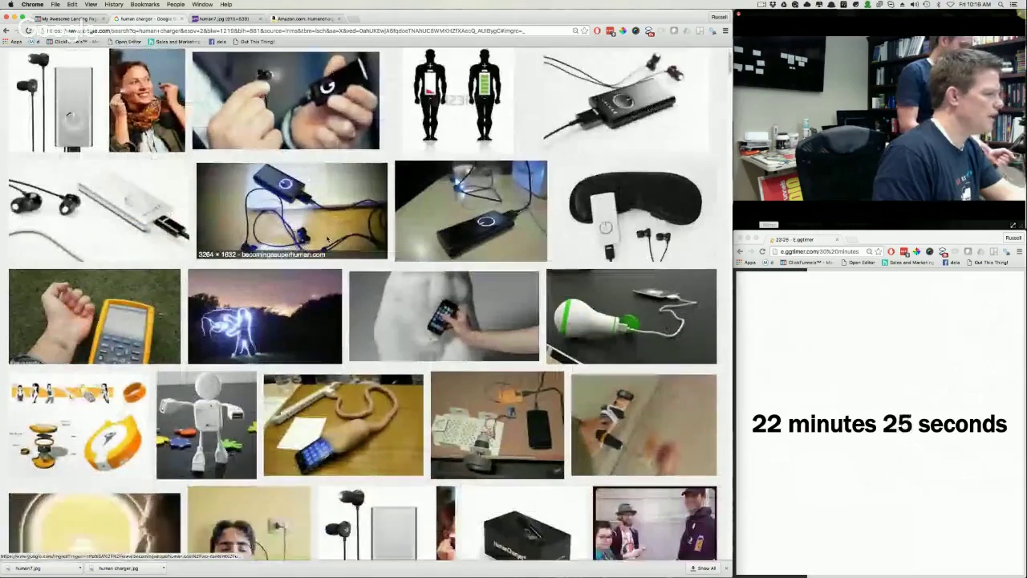
scroll(327, 238, down, 8)
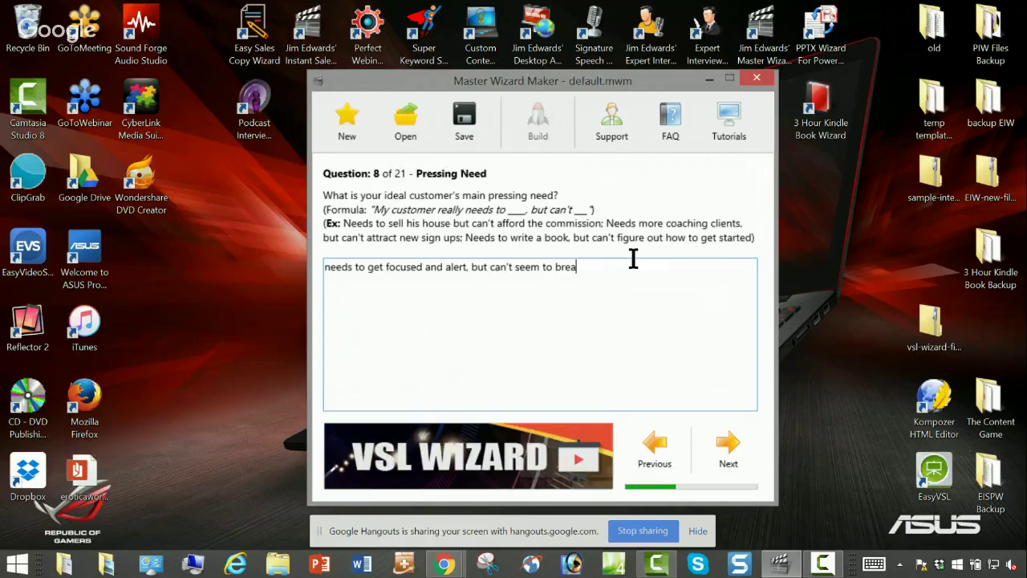
text(k through their brain fog)
click(740, 447)
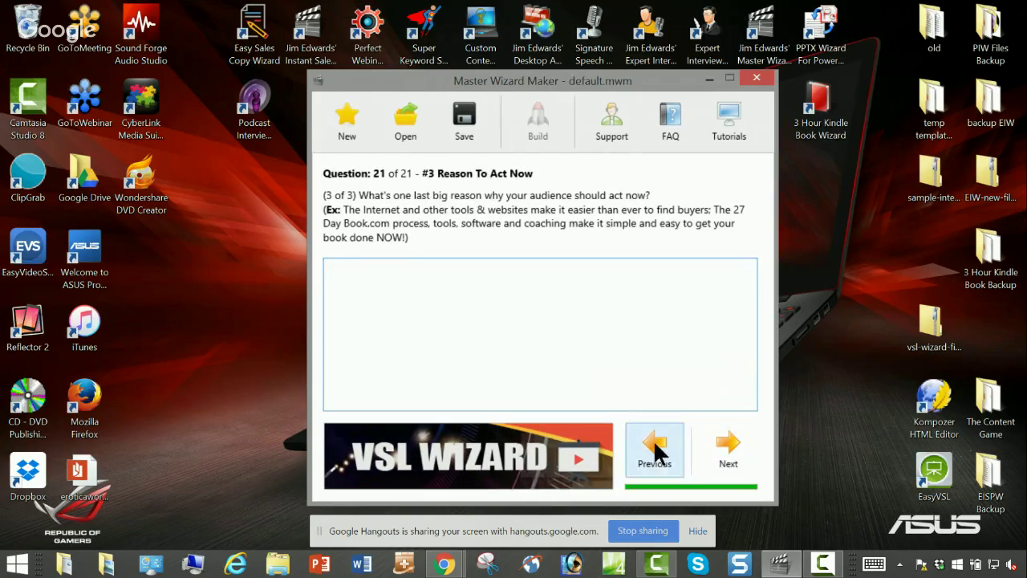
Step: Go back through the VSL Wizard from question 21 to the Big Solution question
double_click(656, 447)
double_click(666, 449)
double_click(666, 449)
double_click(666, 449)
double_click(666, 449)
double_click(666, 449)
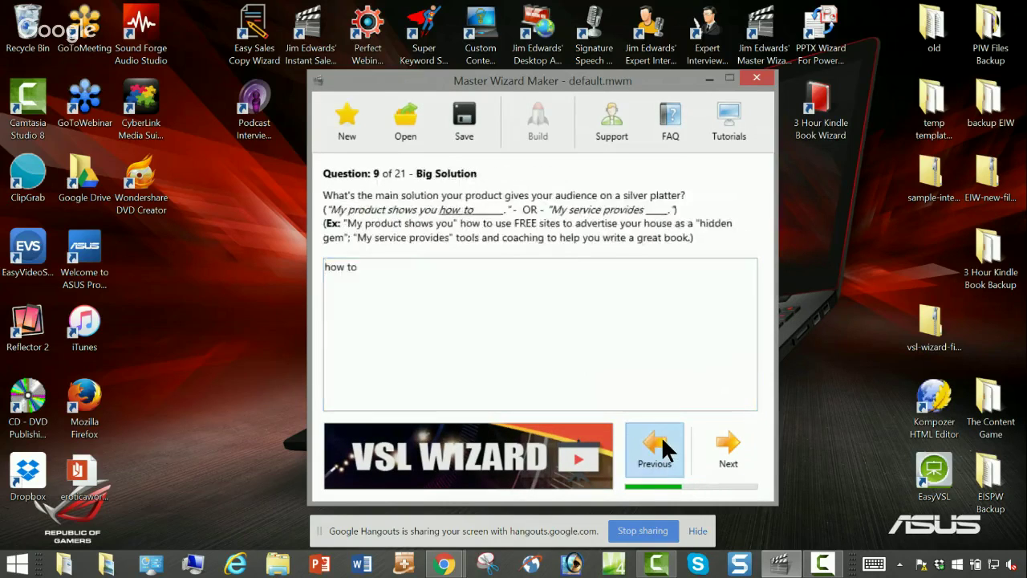
click(666, 450)
click(725, 451)
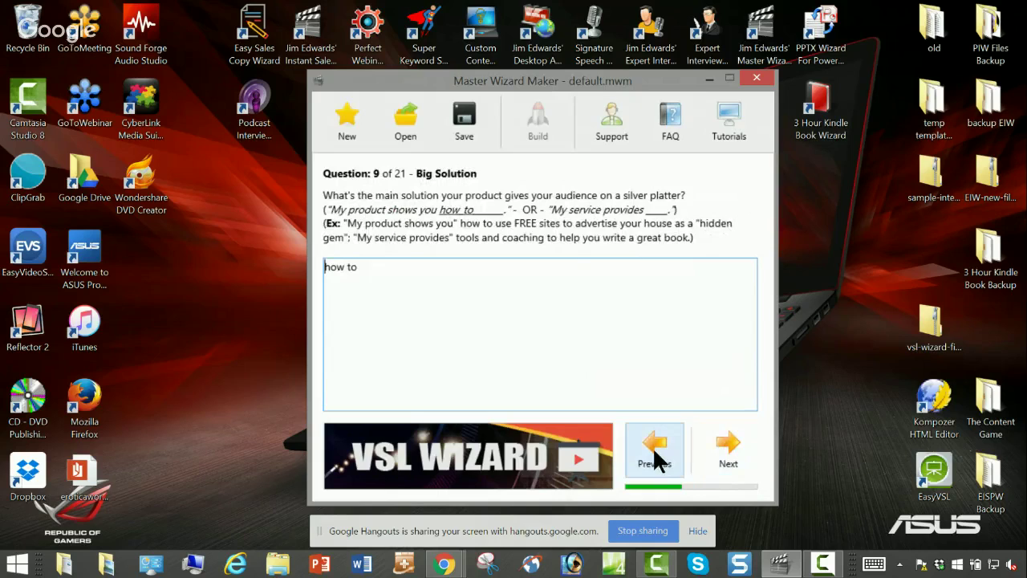
click(652, 446)
click(716, 444)
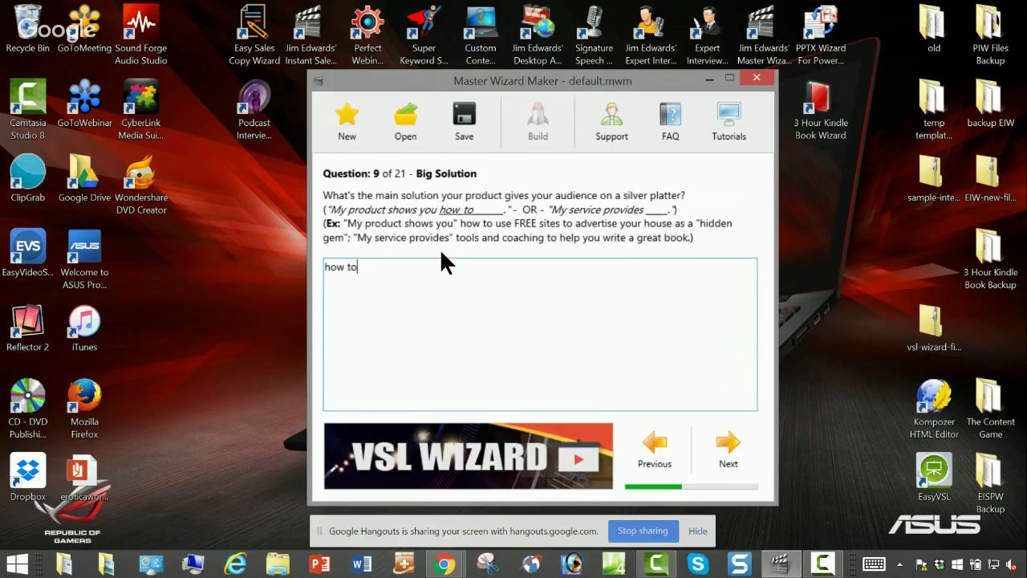
Step: Answer the Big Solution question with "how to shortcut your body's circadian rhythms"
text(shortcut)
text( a)
text(nd)
key(BackSpace)
key(BackSpace)
key(BackSpace)
key(BackSpace)
key(BackSpace)
key(BackSpace)
key(BackSpace)
text(cut yo)
text(ur books c)
text(rea)
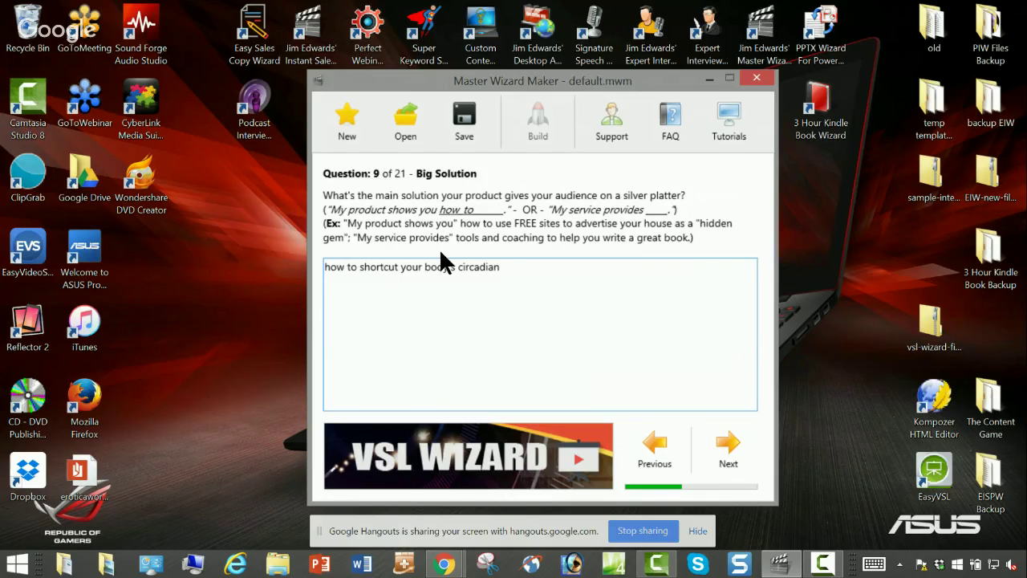
text(rhyt)
key(BackSpace)
key(BackSpace)
text(ythms)
Step: Insert "natural" before "circadian" in the Big Solution answer, append "and get back on track fast", and advance to the following question
click(459, 267)
text(natural)
click(611, 265)
text(and )
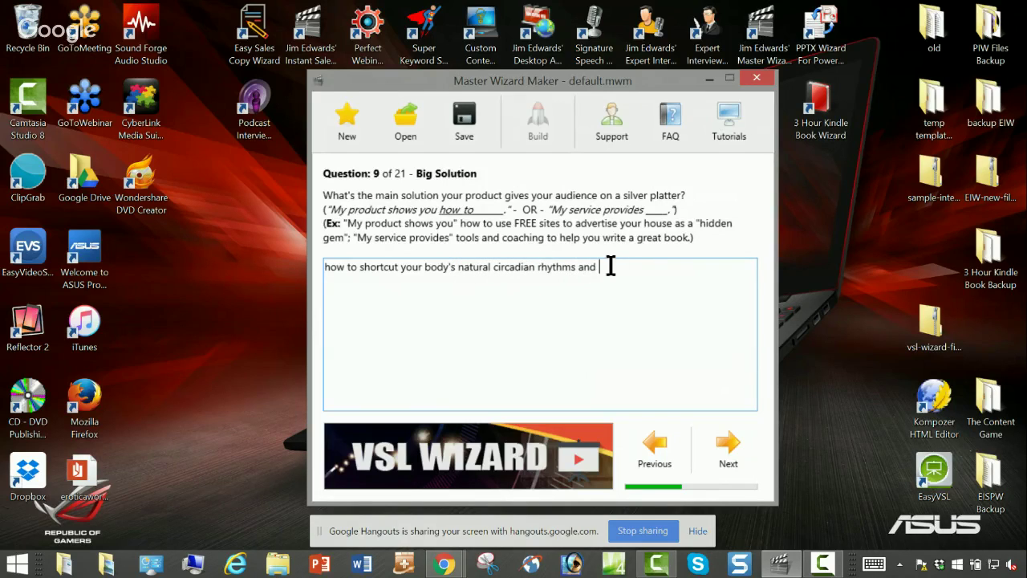
text(get back on track fast)
click(736, 439)
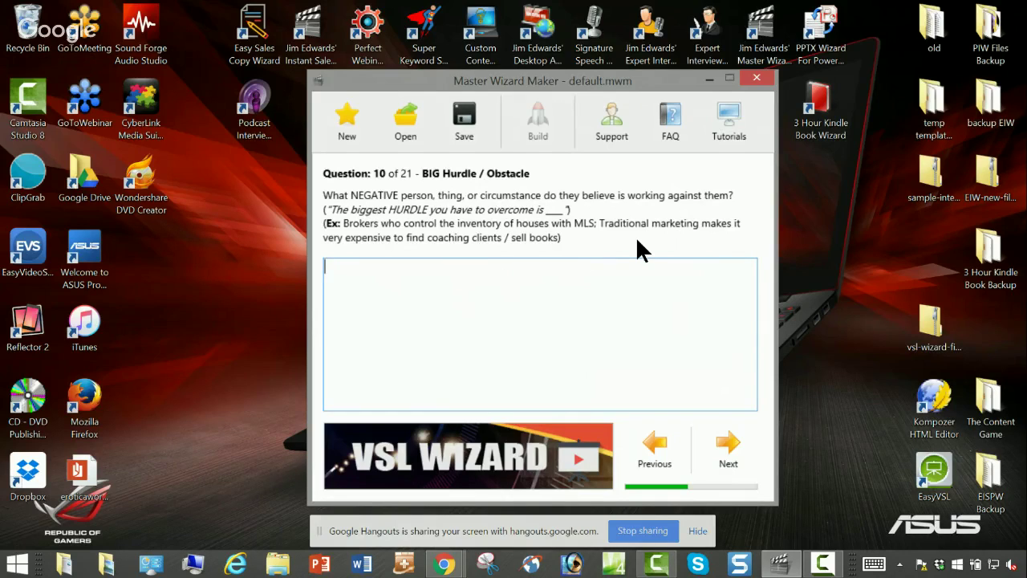
Step: Answer the BIG Hurdle / Obstacle question with "traditional methods for increasing energy ultimately leave you more tired and foggy than when you started"
text(traditional methods for )
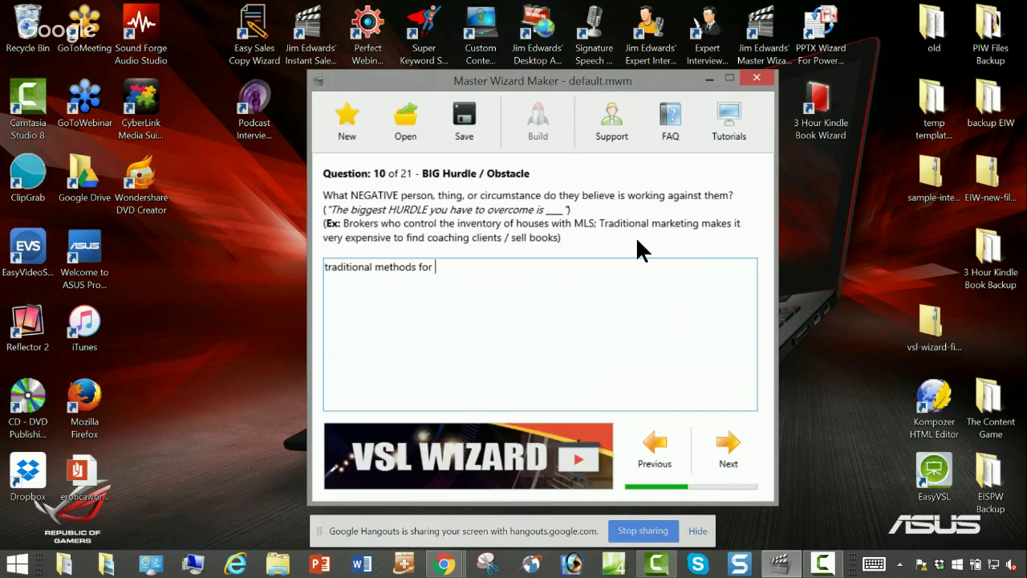
text(increasing energy u)
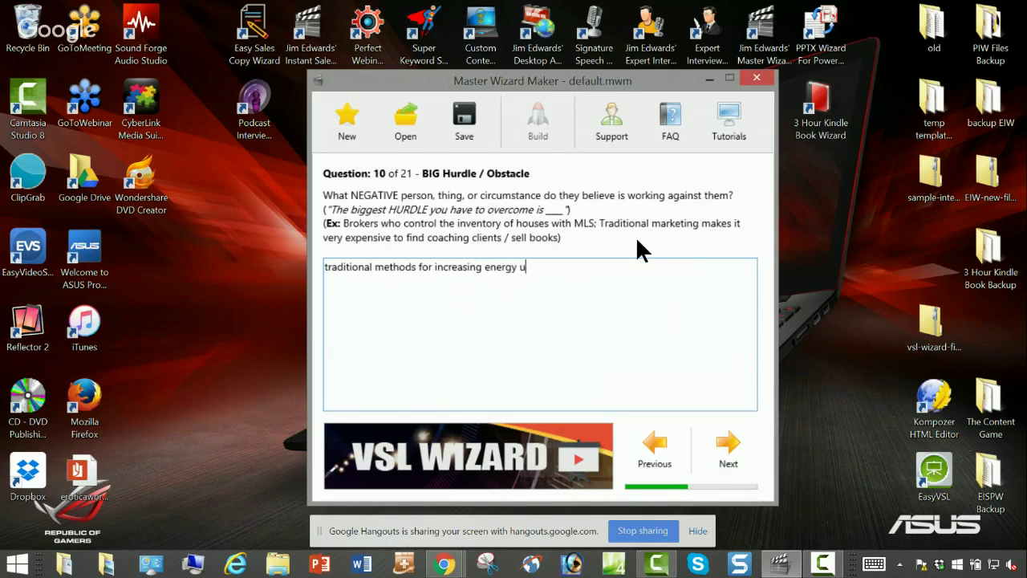
text(ltimately leave you more t)
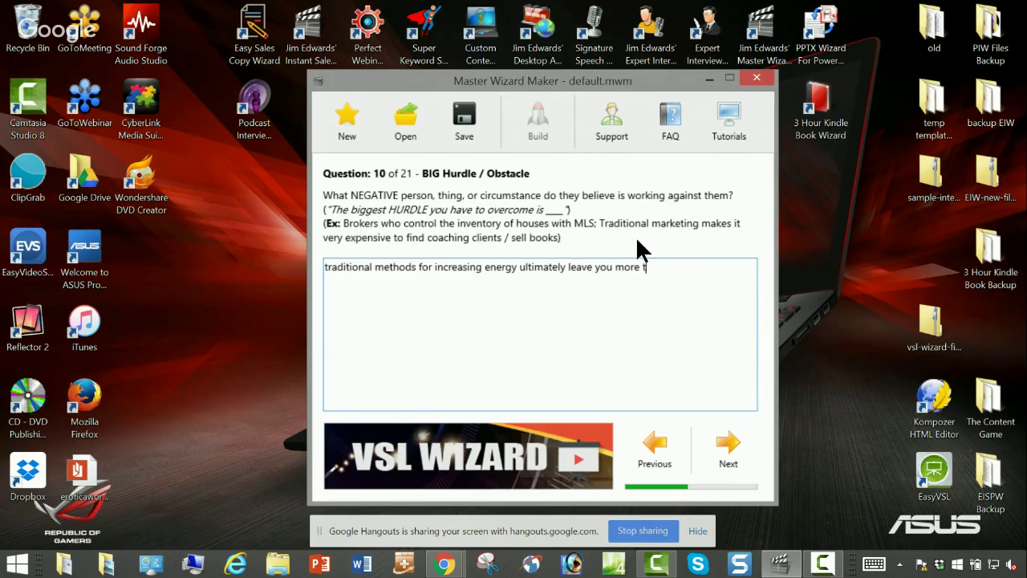
text(ired and)
text(foggy than wh)
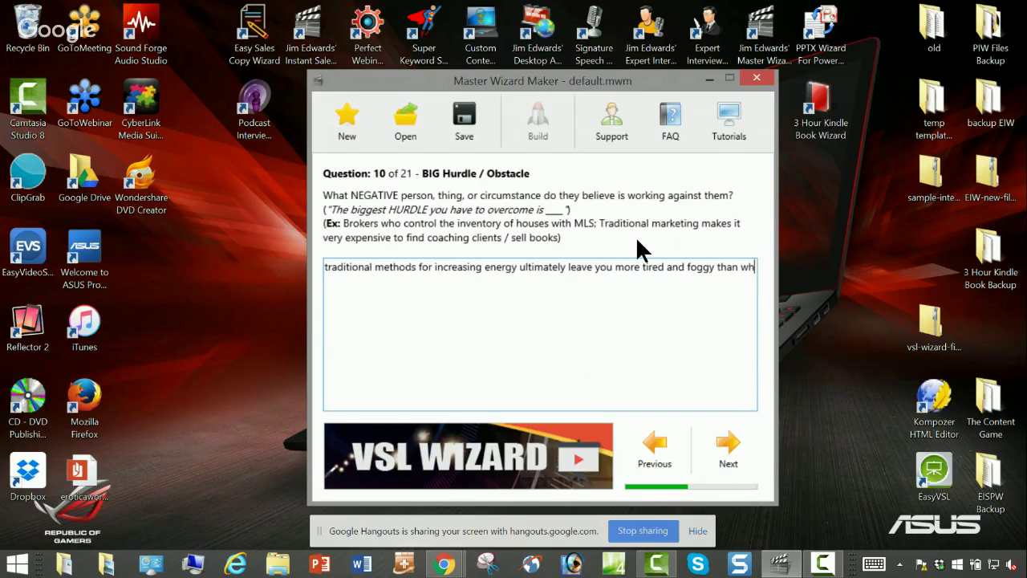
text(en you started)
click(714, 448)
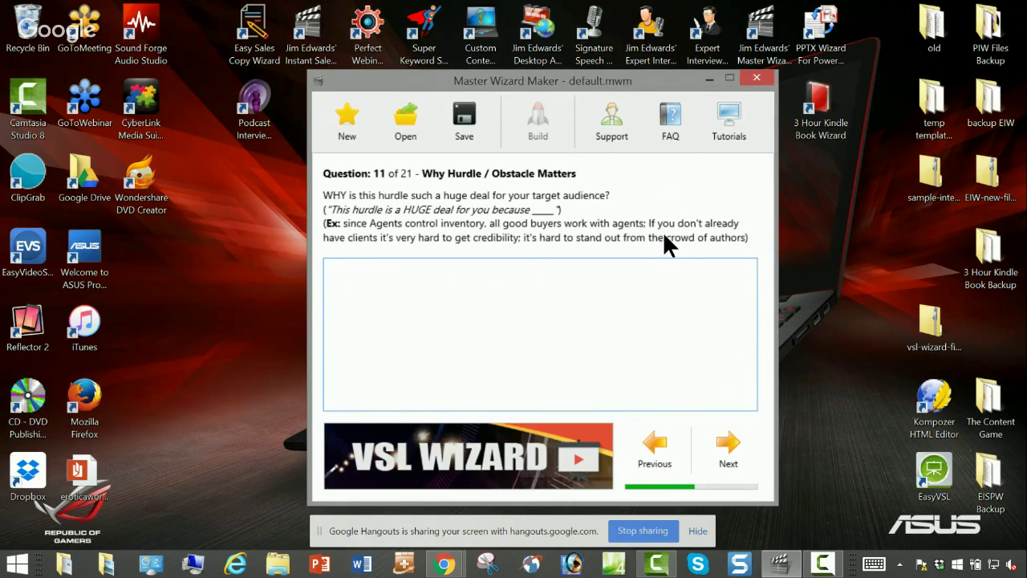
Step: Answer the Why Hurdle / Obstacle Matters question with "you can actually make your brain fog worse with caffeine and sugar"
text(you can actually mak)
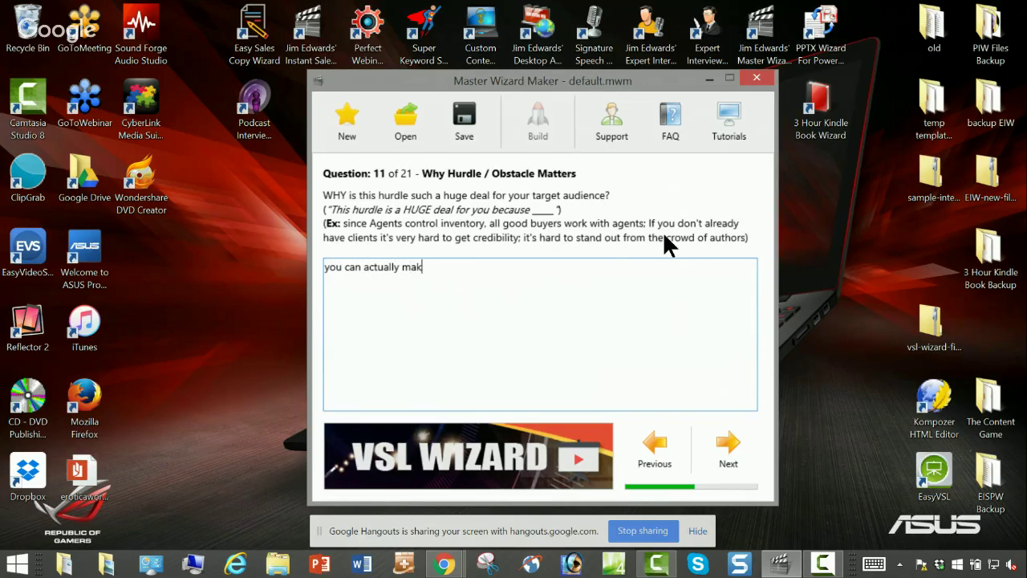
text(e your brain fog worse with carff)
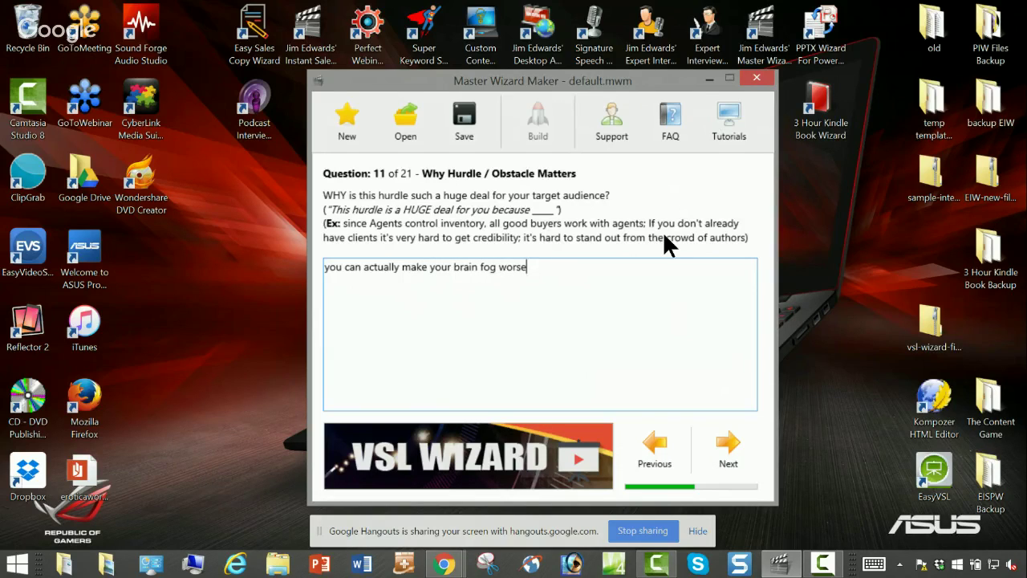
key(BackSpace)
key(BackSpace)
key(BackSpace)
text(f)
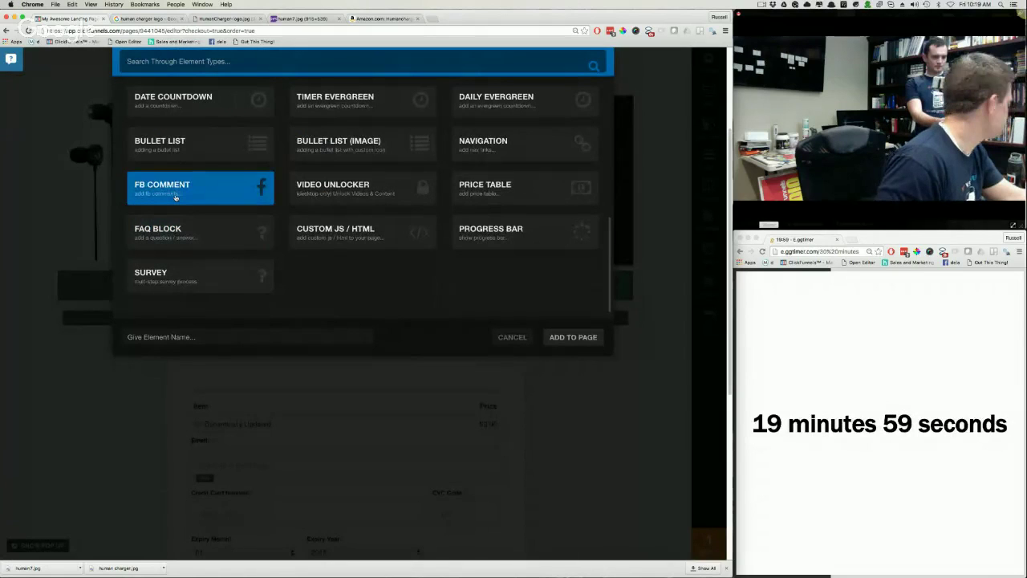
scroll(184, 215, up, 3)
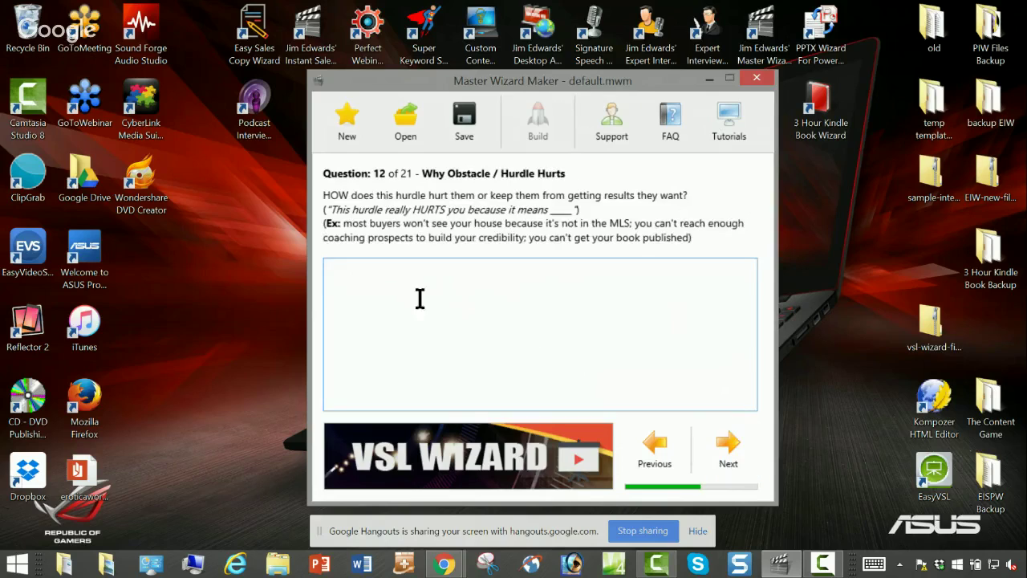
Step: Recheck the previous answer, and start the Why Obstacle / Hurdle Hurts answer with "you'll find yourself on an endless treadmill of fatigue and"
click(418, 294)
click(662, 456)
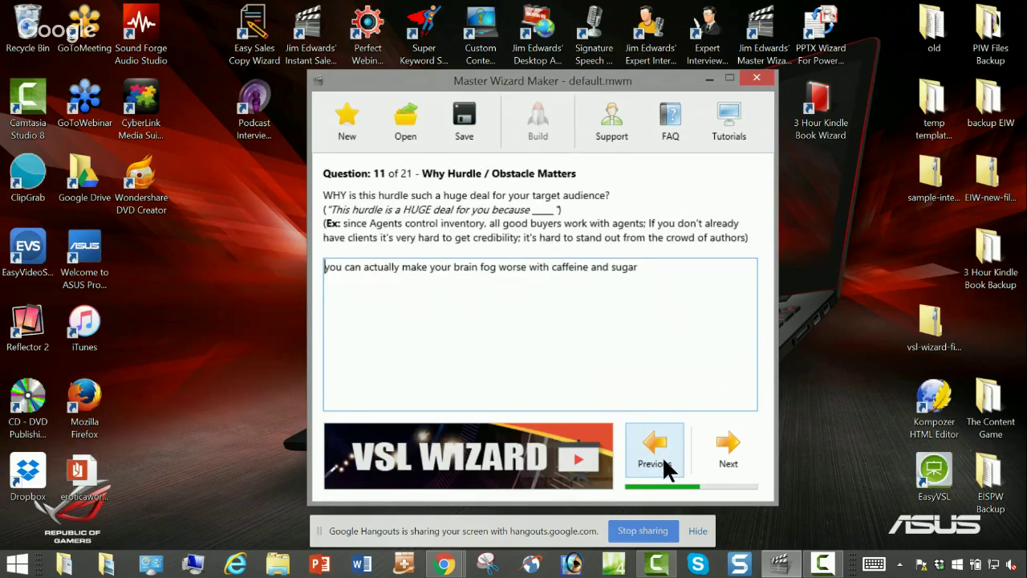
click(719, 445)
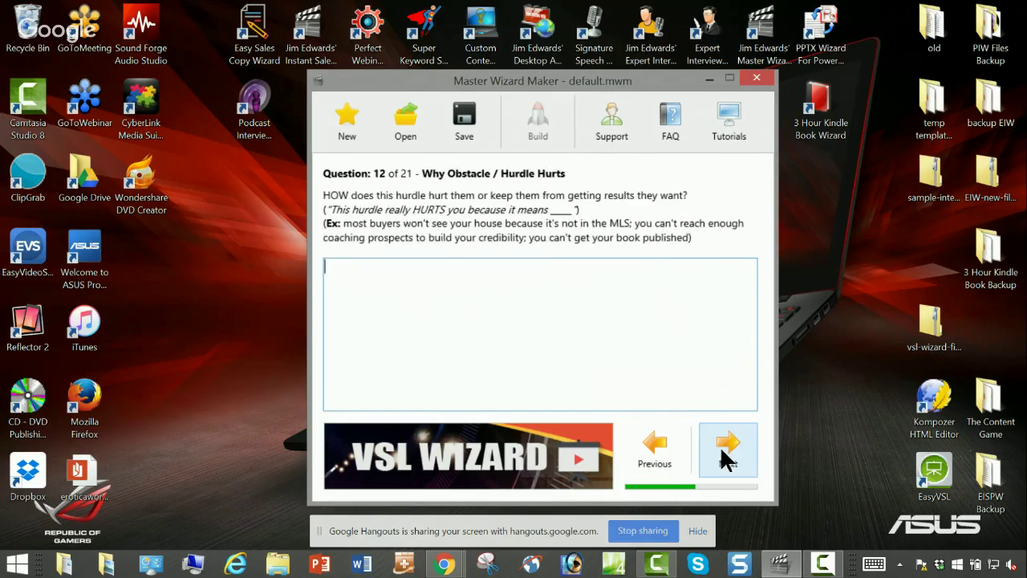
text(you)
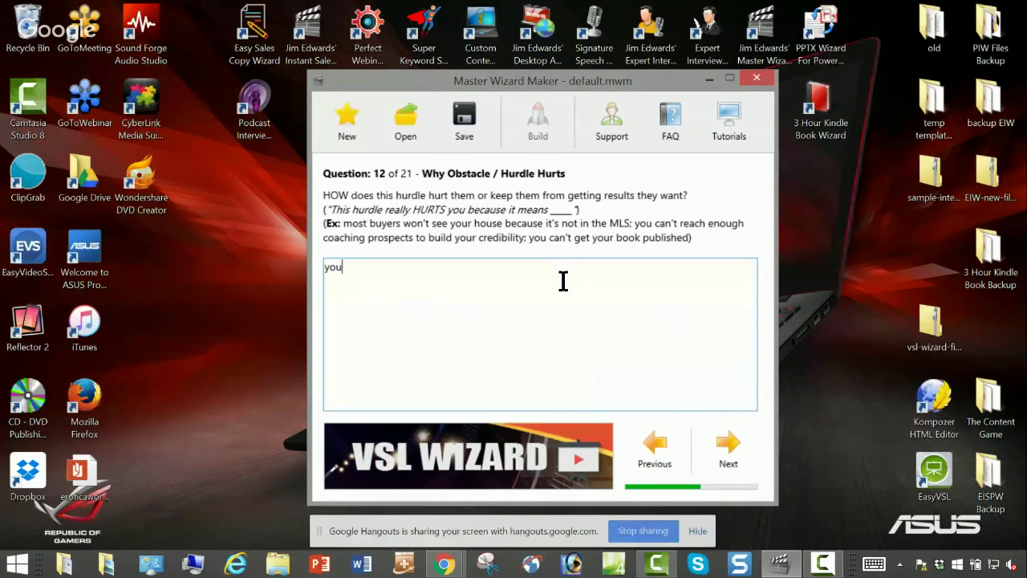
text('ll find yourself on )
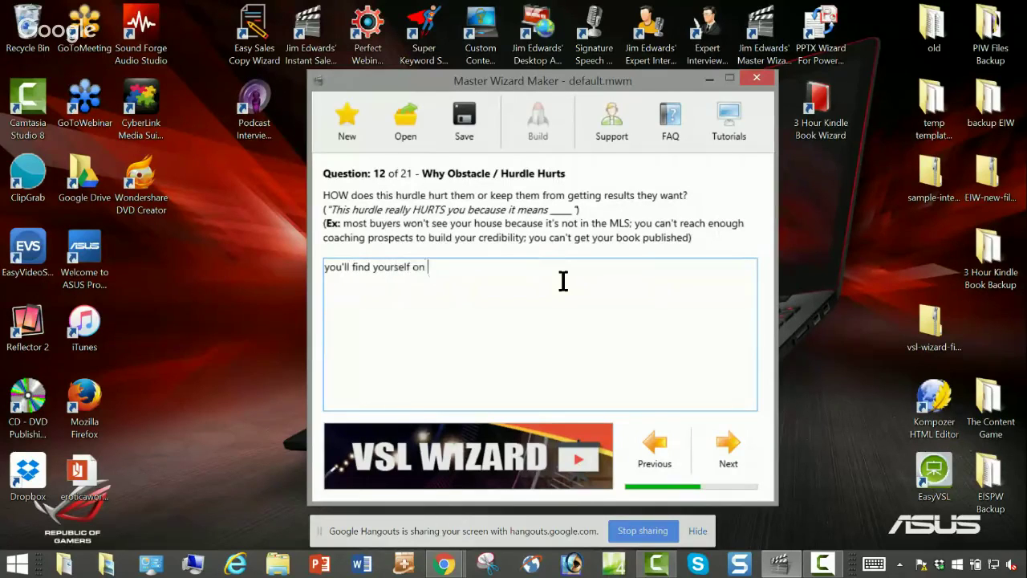
text(an endless treadmill of )
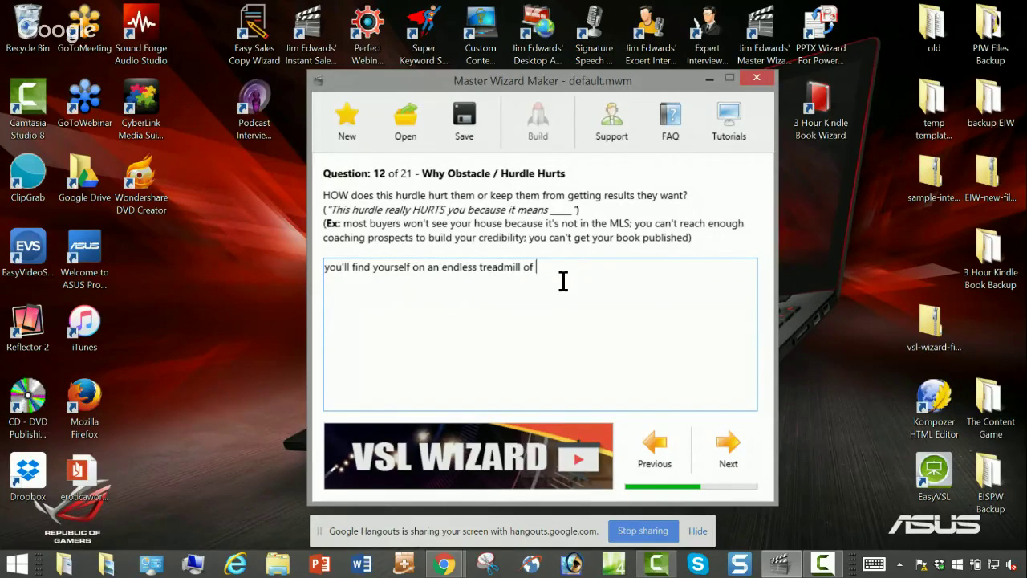
text(fatigue and)
text(st)
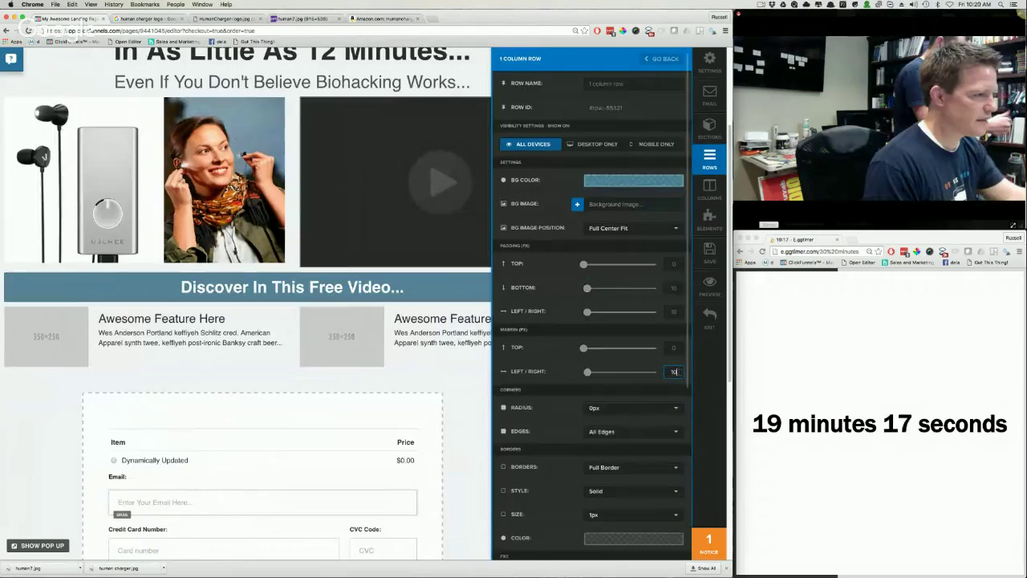
Step: Switch to the ClickFunnels page editor and set the left/right margin of the two-column feature row to 10 px
click(444, 327)
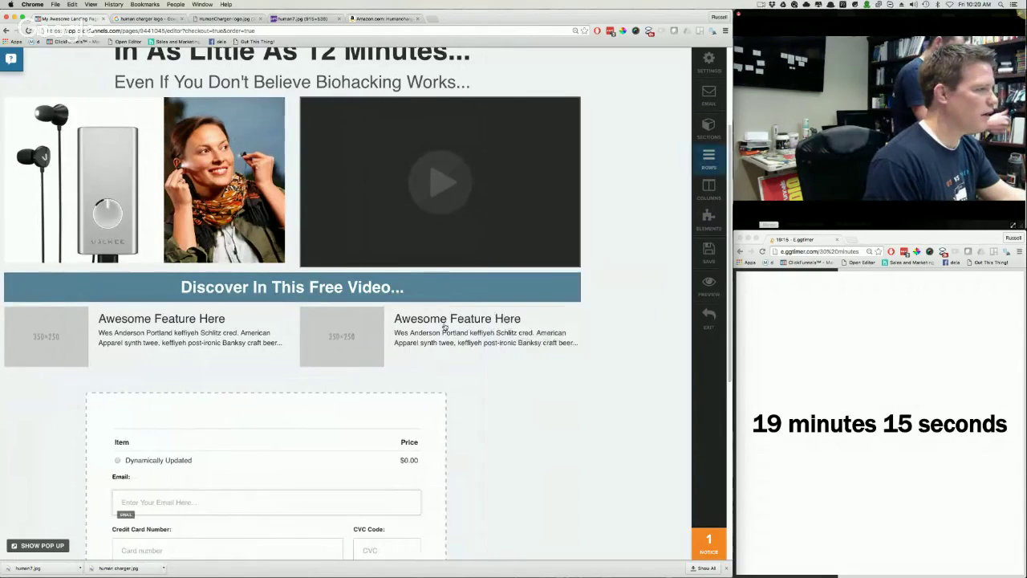
click(599, 299)
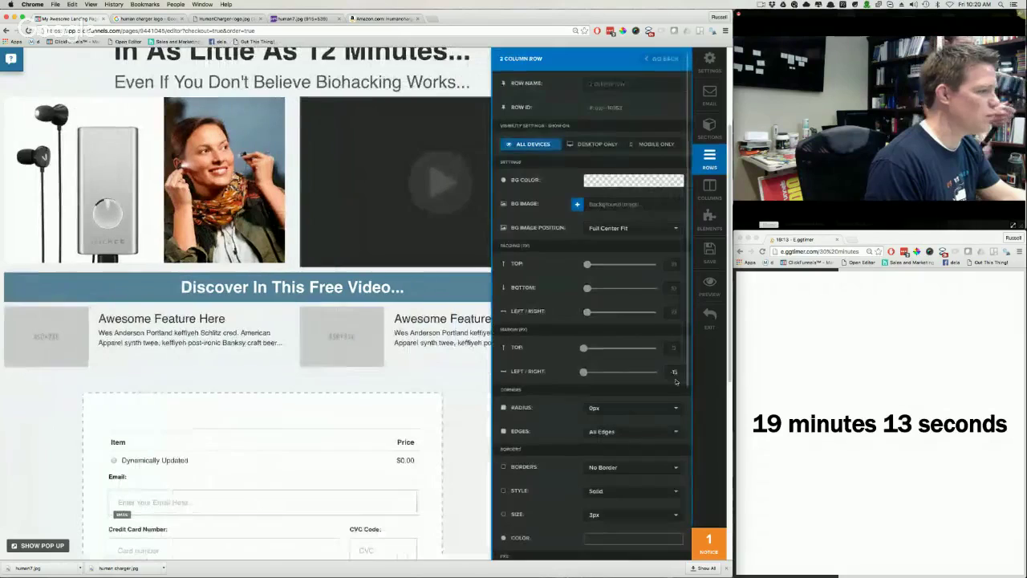
click(674, 371)
text(10)
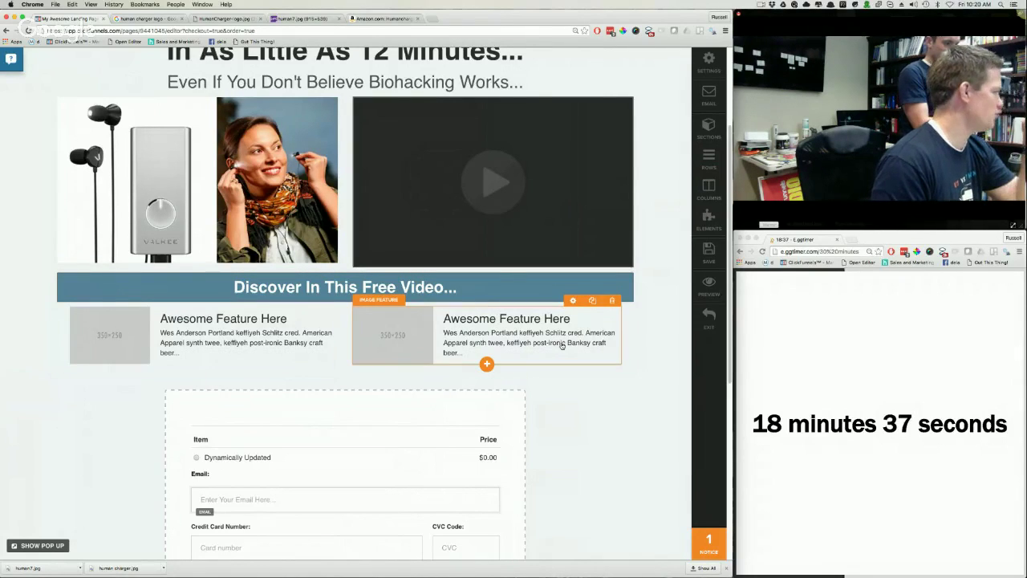
mouse_move(587, 300)
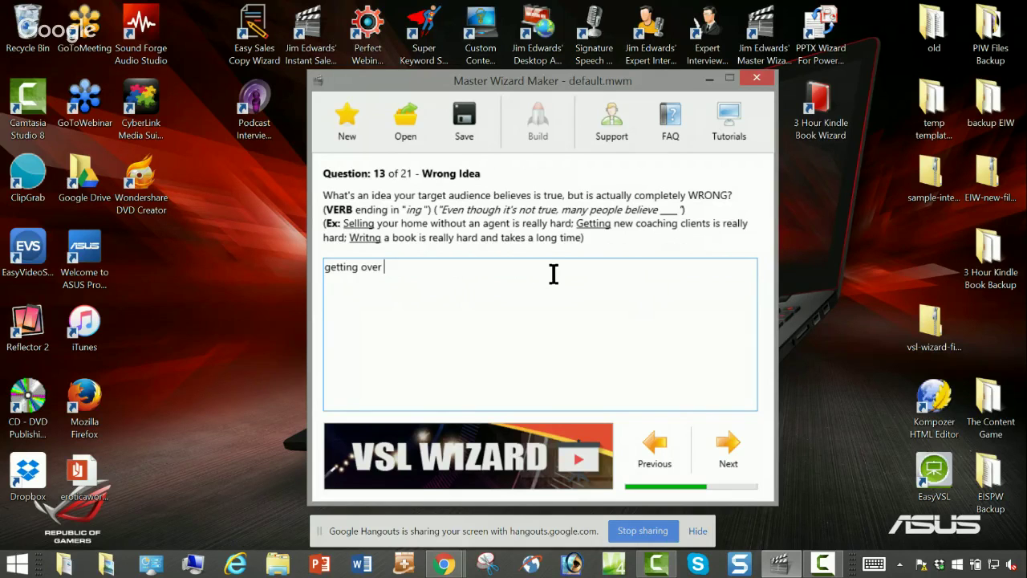
Step: Switch to the VSL Wizard and complete the Wrong Idea answer as "getting over jet lag takes days and is very painful"
text(jet lag takes days and )
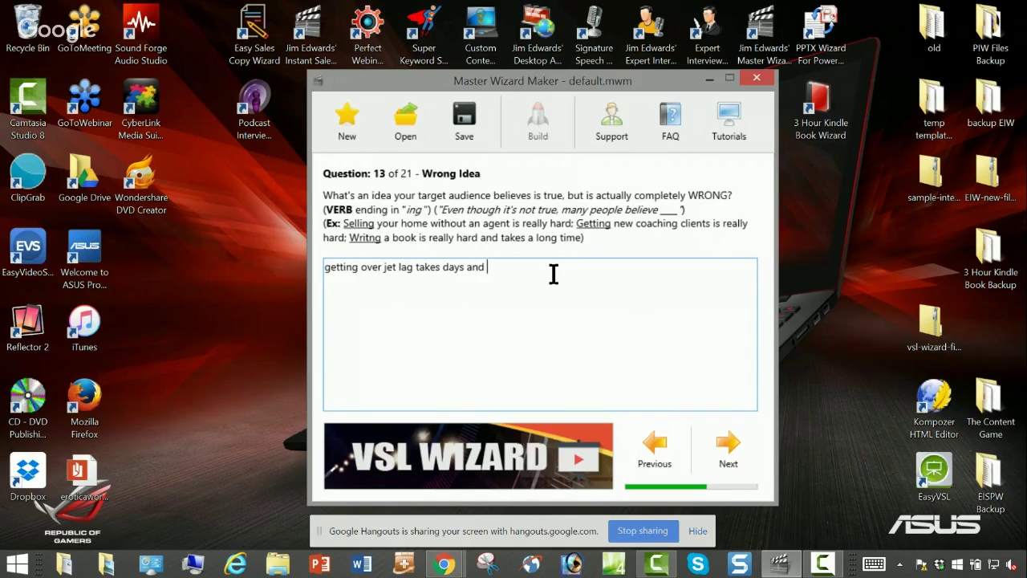
text(is very painful)
click(728, 446)
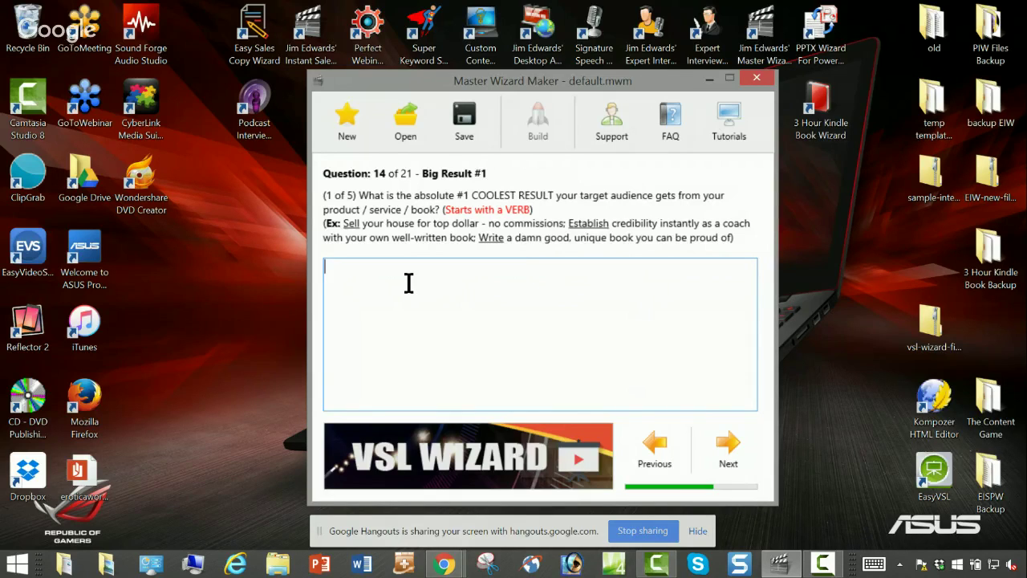
Step: Answer Big Result #1 with "Get more energy and revive your mental clarity fast" and begin the funnel page's button text with "YES! I Want"
text(GEt more)
key(BackSpace)
key(BackSpace)
key(BackSpace)
key(BackSpace)
key(BackSpace)
key(BackSpace)
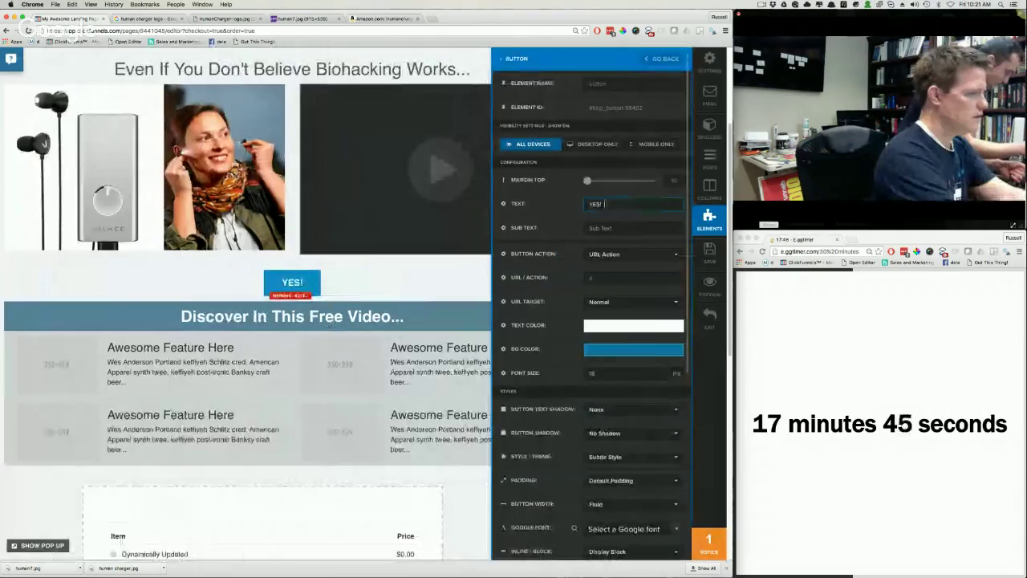
text(! I WAnt)
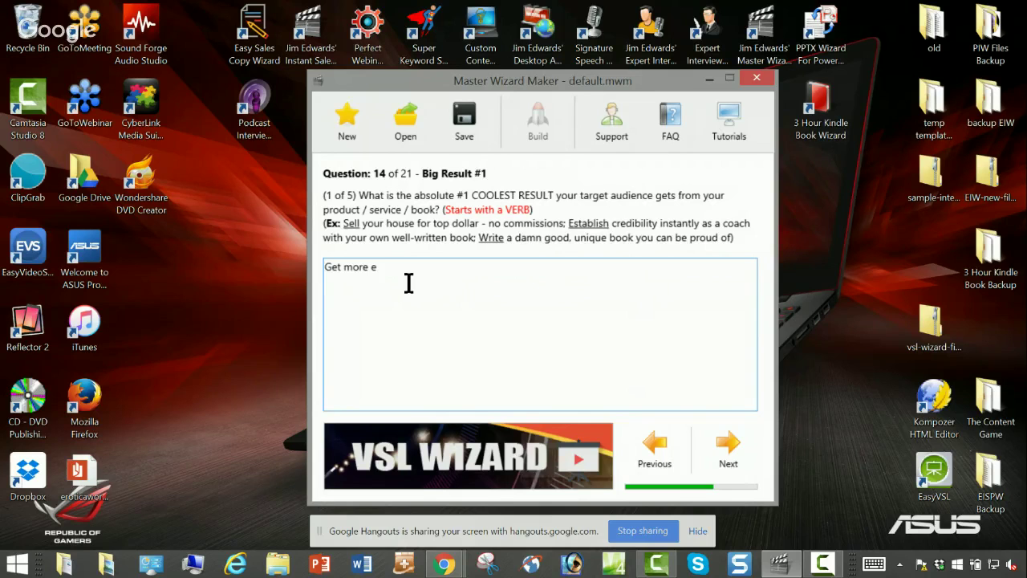
text(nergy and revive your mental clarity fast)
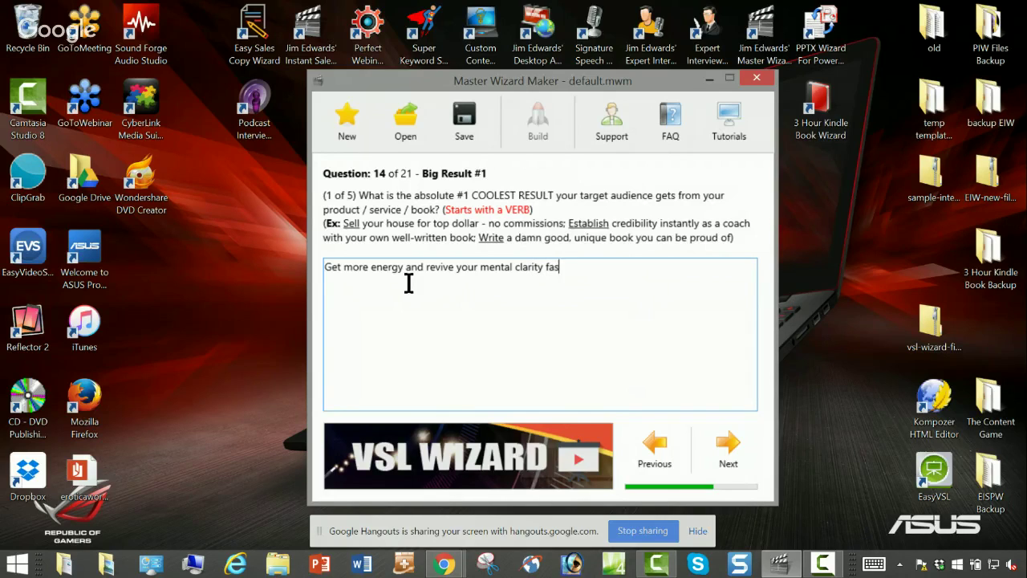
key(Return)
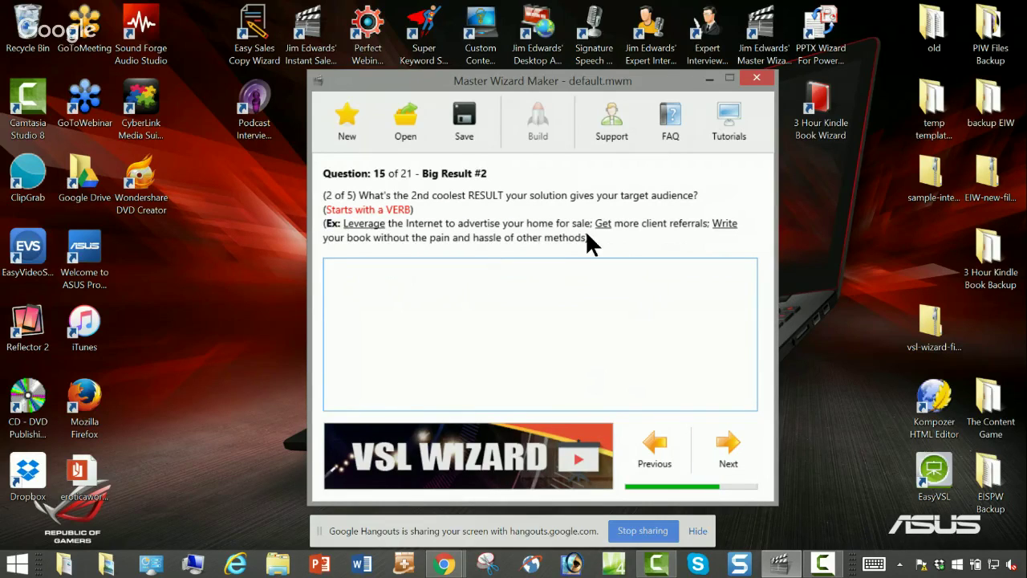
Step: Answer the Big Result #2 question with "Use the power of light to help reset your internal clock fast"
text(Use the power of light to )
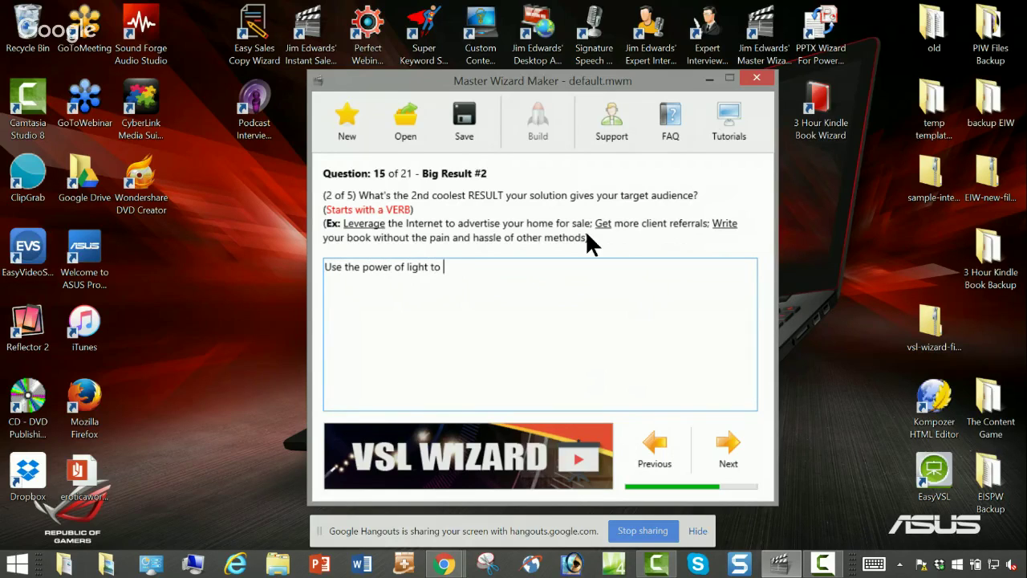
text(help reset your intr)
key(BackSpace)
text(ernal clock)
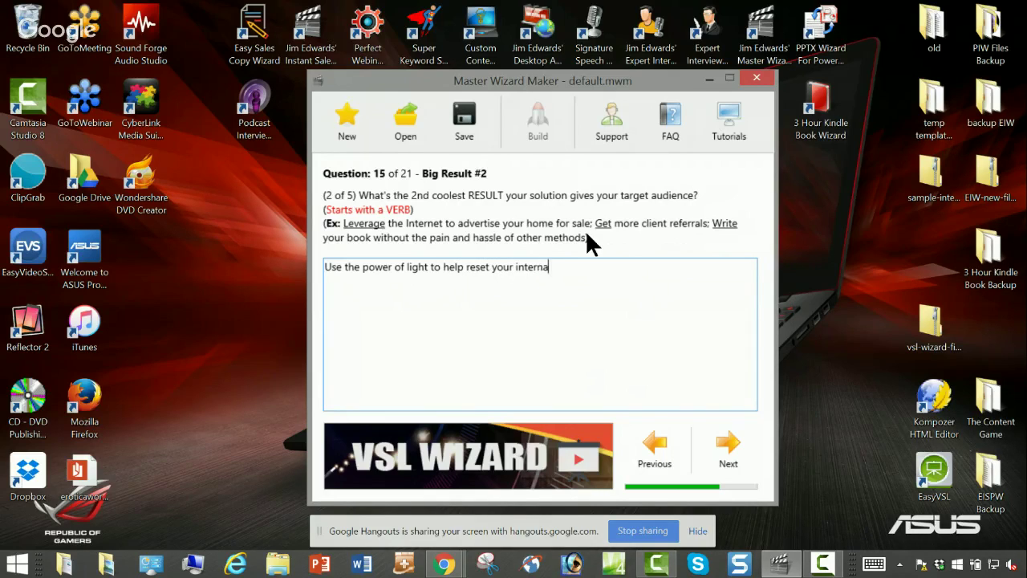
text( fast)
key(Return)
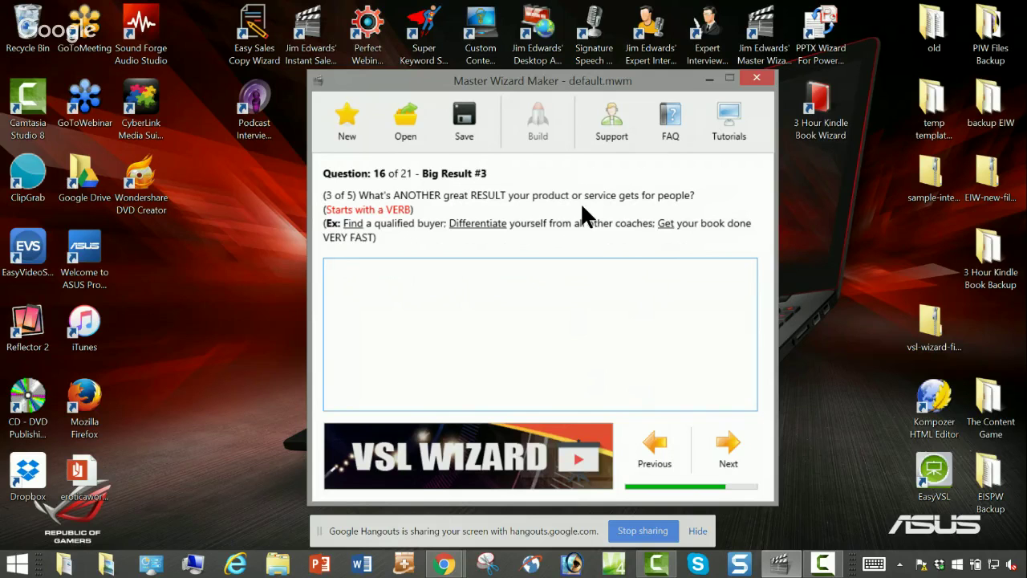
Step: Answer the Big Result #3 question with "Avoid using dangerous stimulants that end up causing you to "crash""
text(A)
text(void using dangerou)
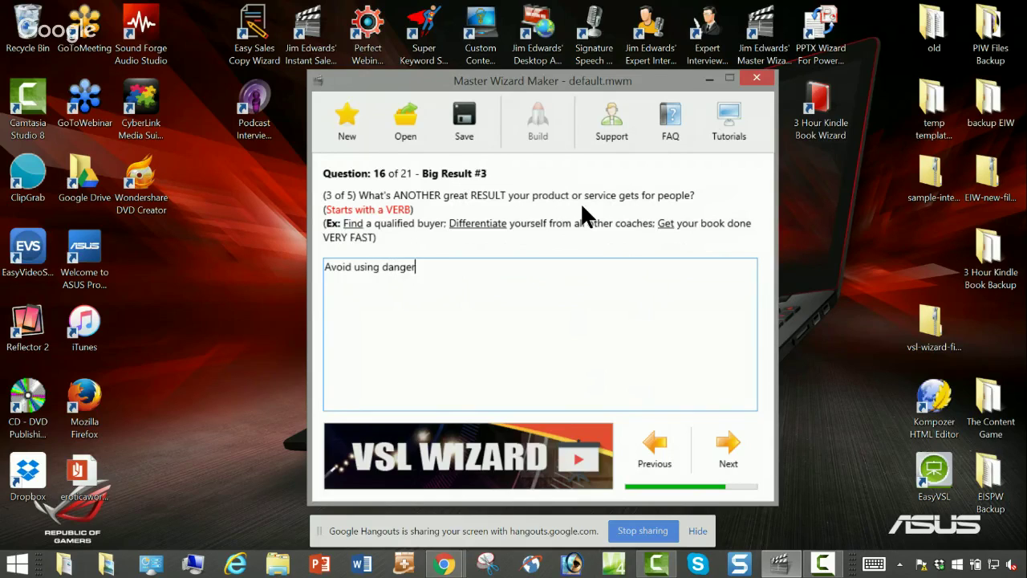
key(BackSpace)
key(BackSpace)
text(i)
key(BackSpace)
text(ous stimulants that end )
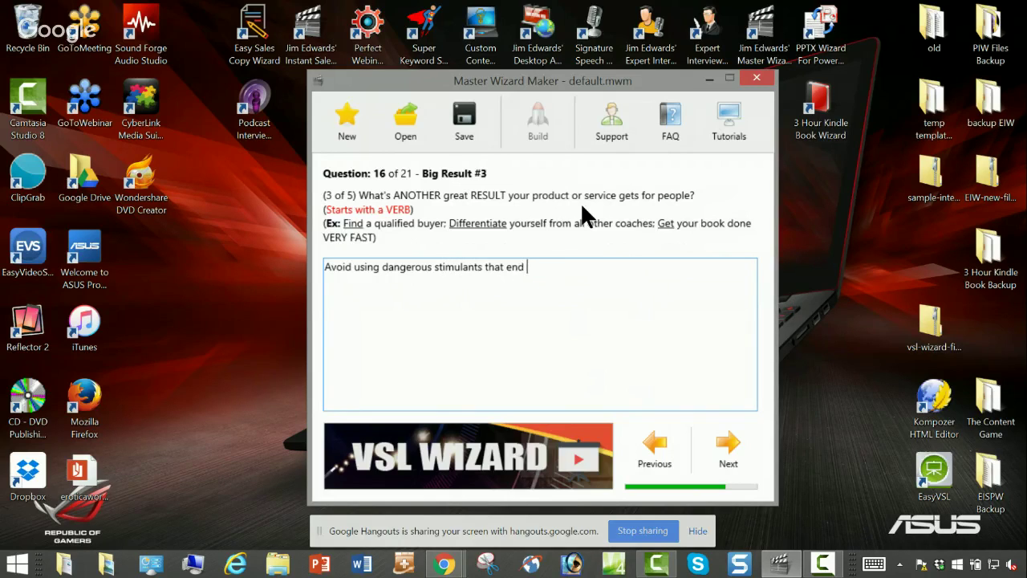
text(up leaving your more tire)
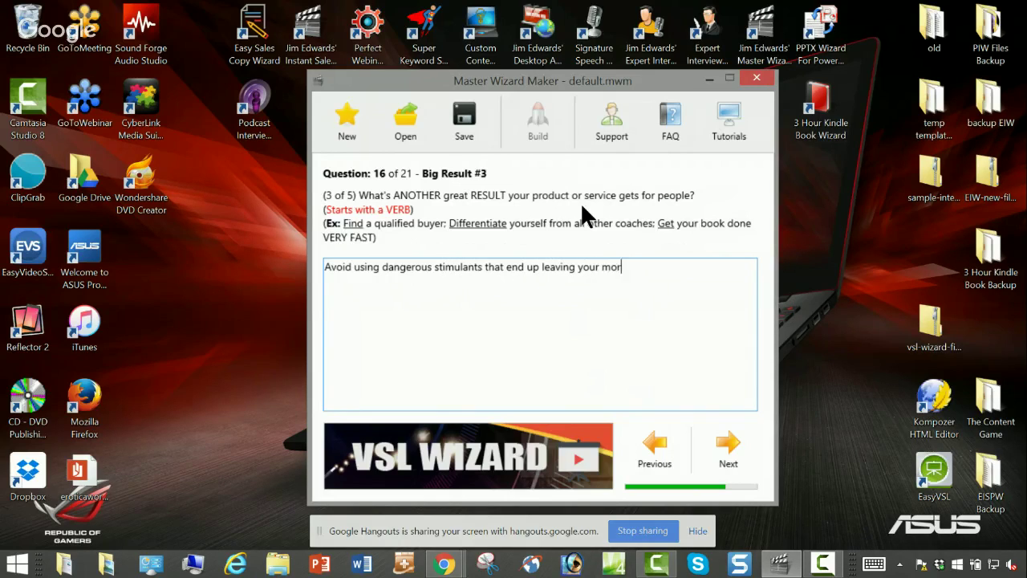
text(d than wh)
key(BackSpace)
key(BackSpace)
key(BackSpace)
key(BackSpace)
key(BackSpace)
key(BackSpace)
key(BackSpace)
key(BackSpace)
key(BackSpace)
key(BackSpace)
key(BackSpace)
key(BackSpace)
key(BackSpace)
key(BackSpace)
key(BackSpace)
key(BackSpace)
key(BackSpace)
key(BackSpace)
key(BackSpace)
key(BackSpace)
key(BackSpace)
key(BackSpace)
text(cau)
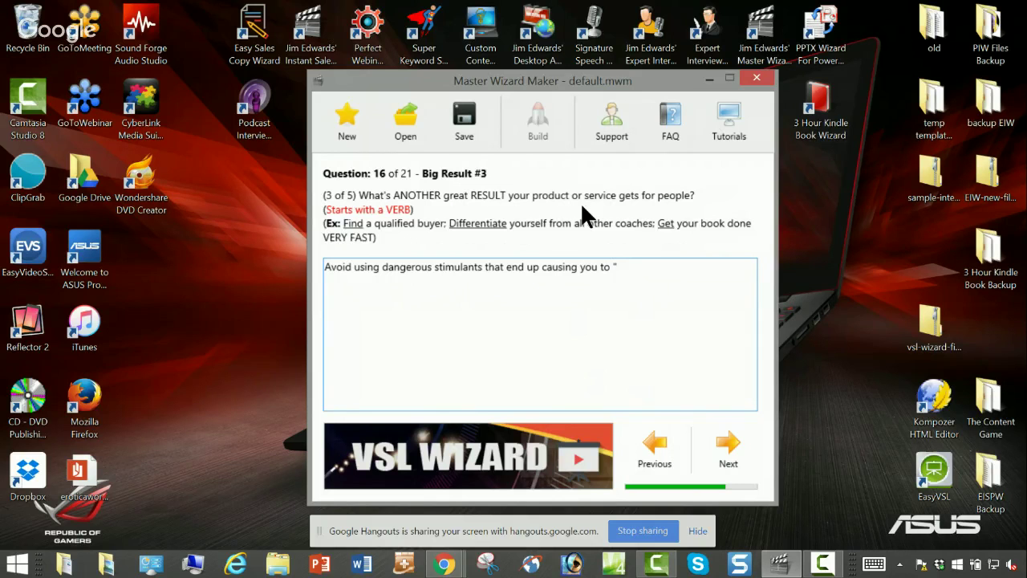
text(crash")
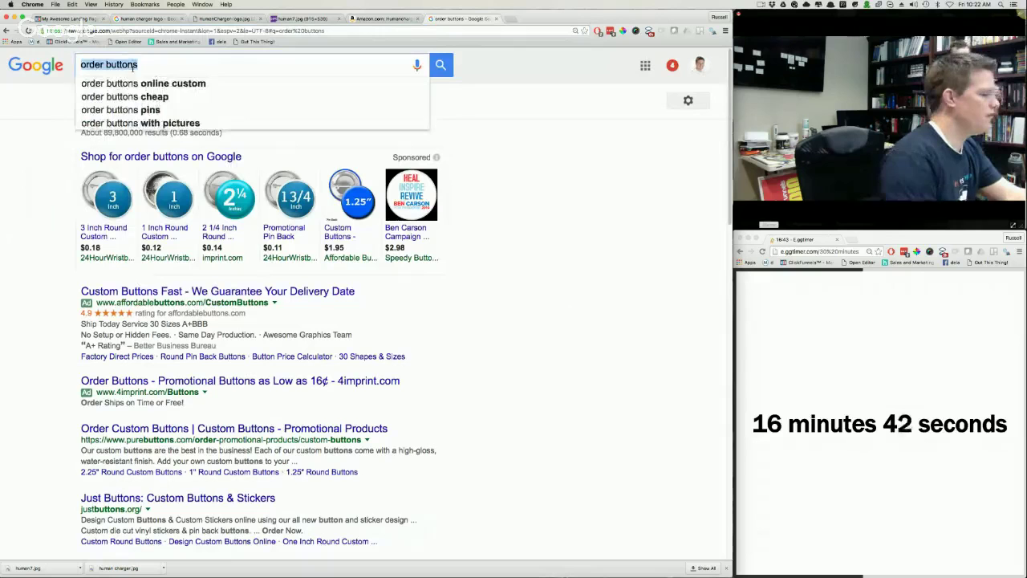
Step: Sample yellow from a Google "add to cart" image and answer Big Result #4 with "Get rid of depression, anxiety and the "winter blues" many people experience"
text(add)
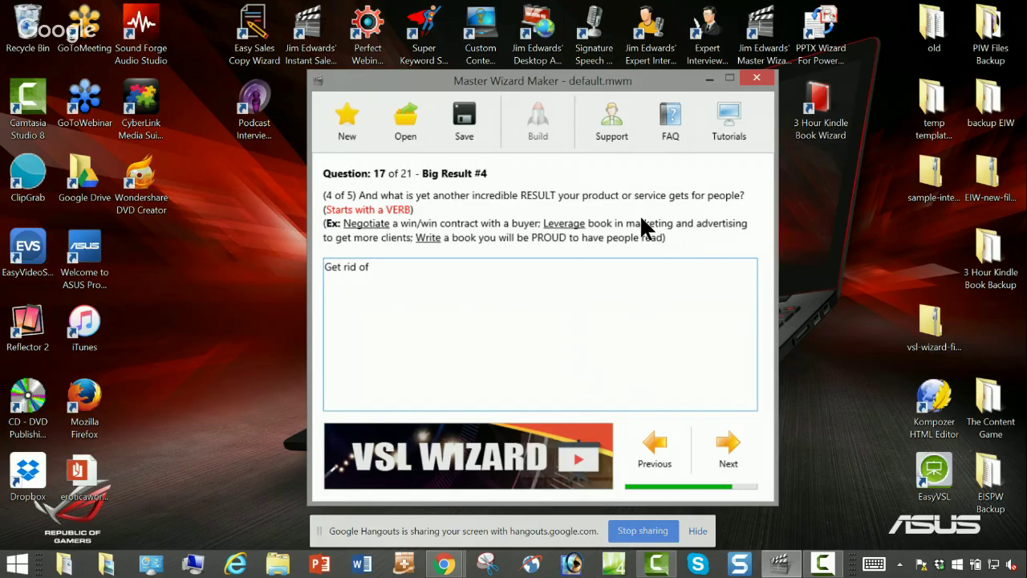
text(depression, a)
text(n)
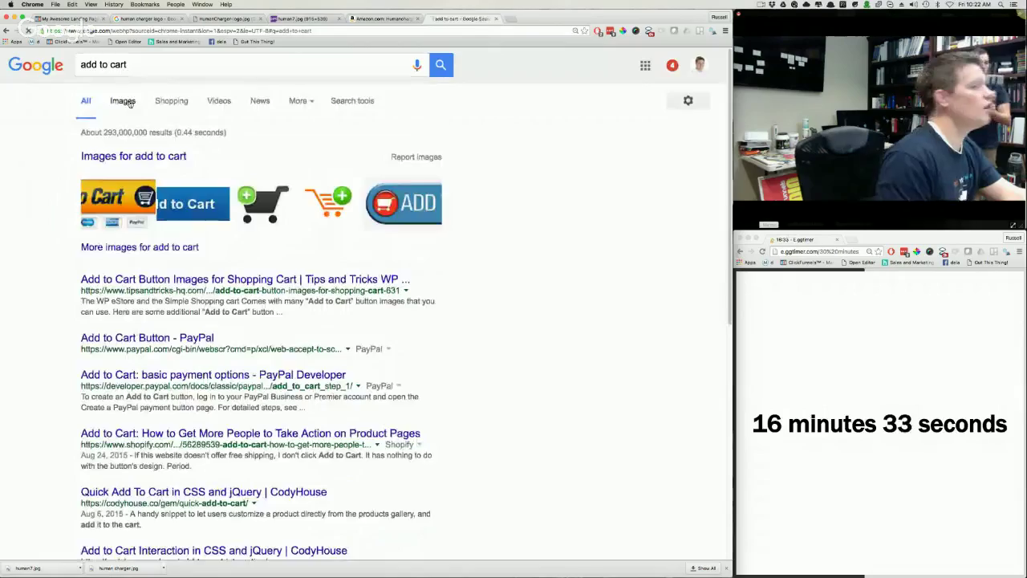
text(xiety)
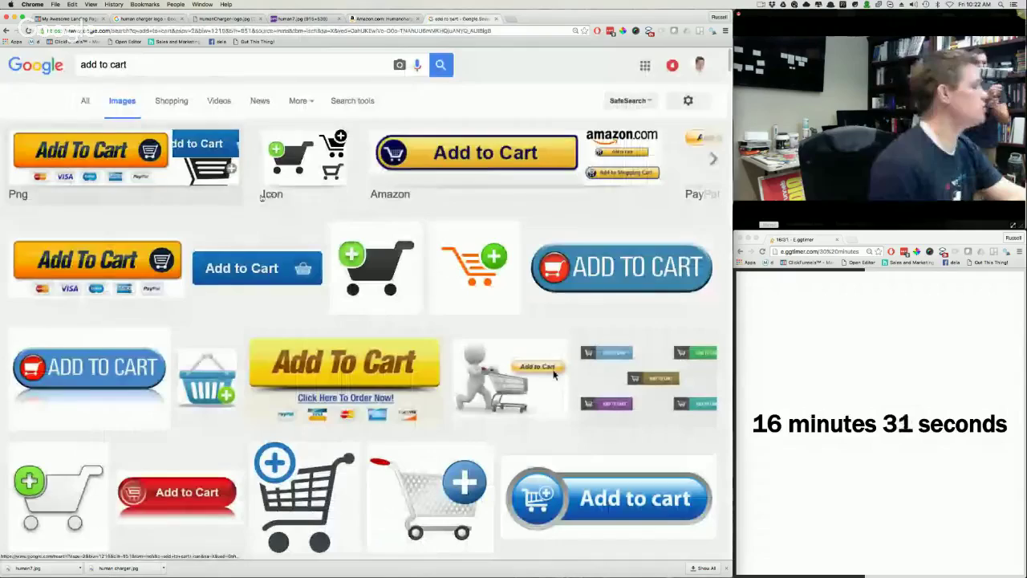
text(and the)
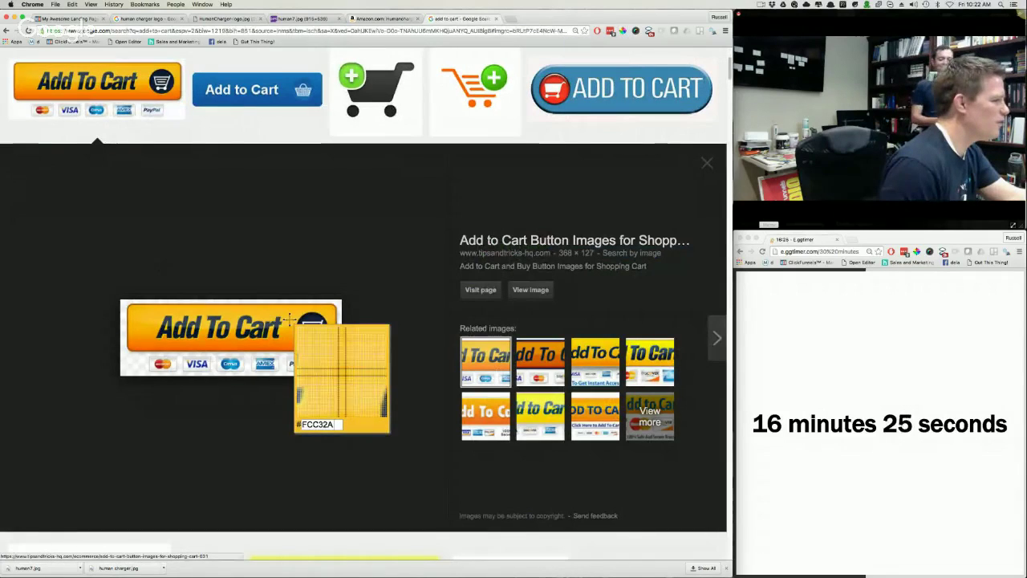
click(342, 374)
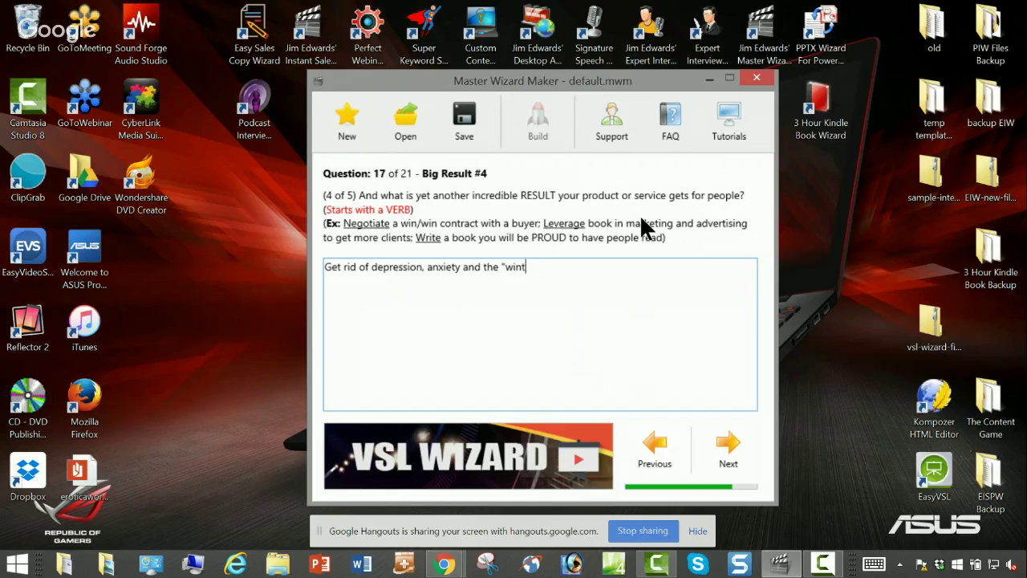
text(er blues")
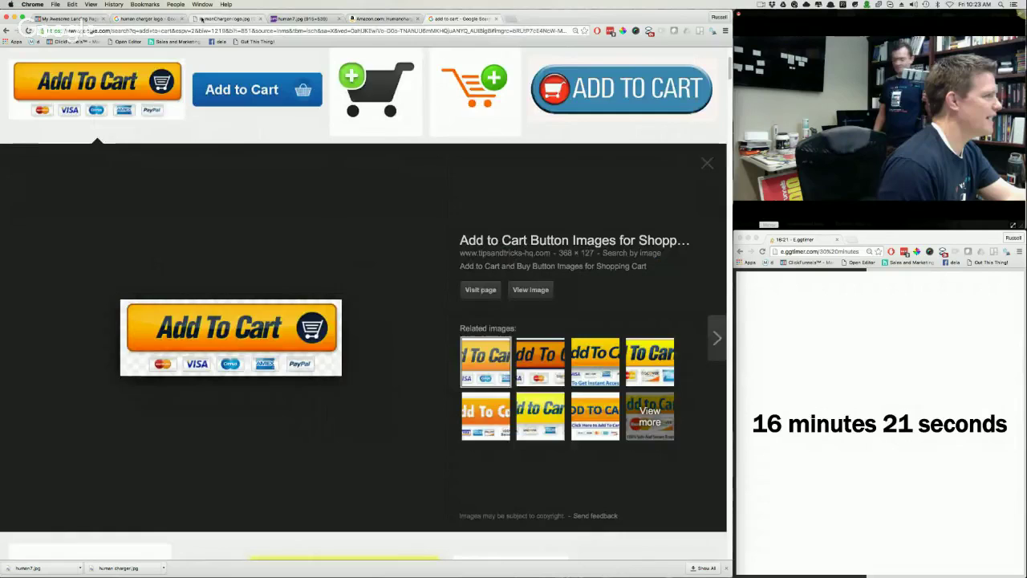
click(202, 18)
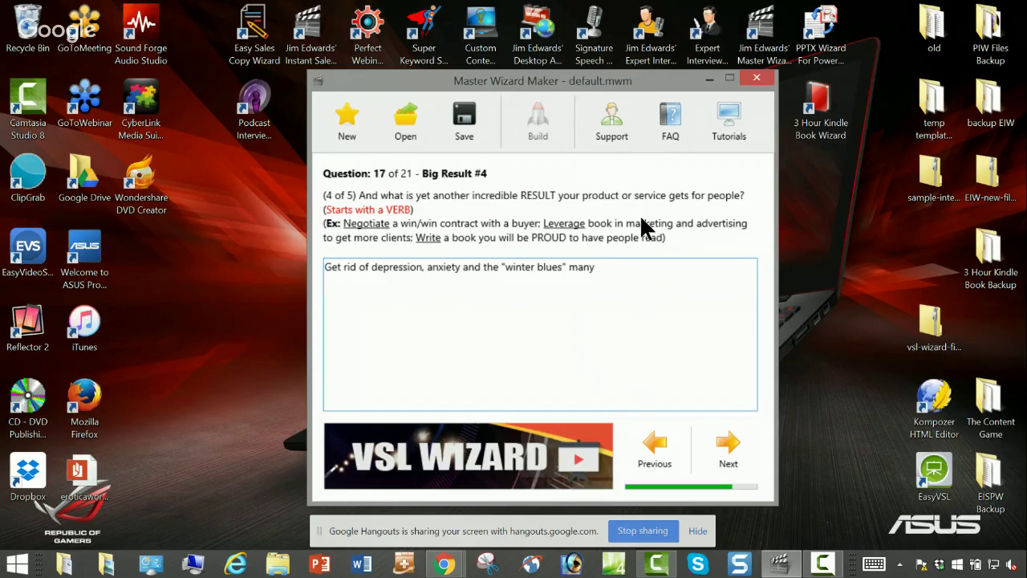
text(people experience)
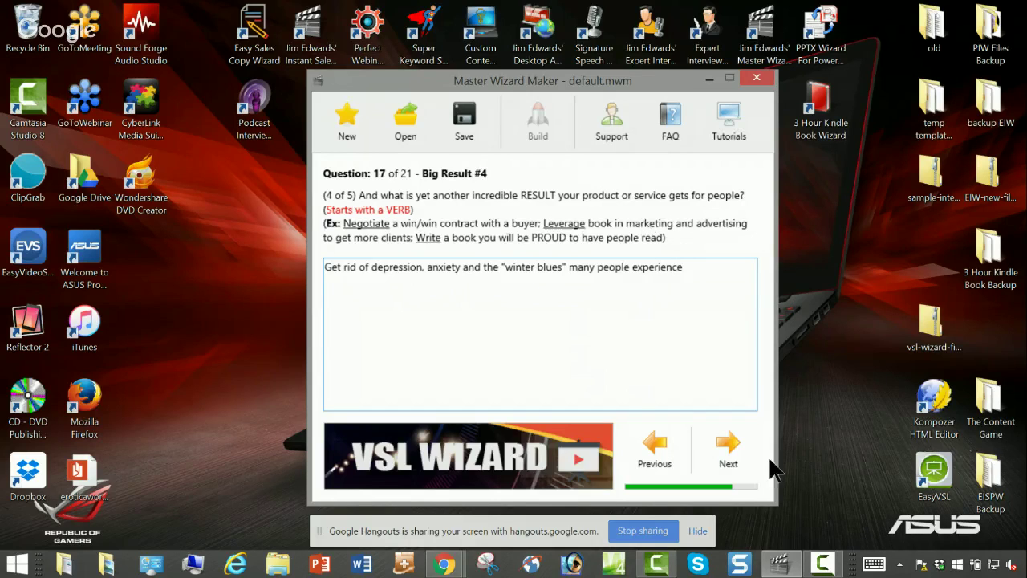
click(722, 446)
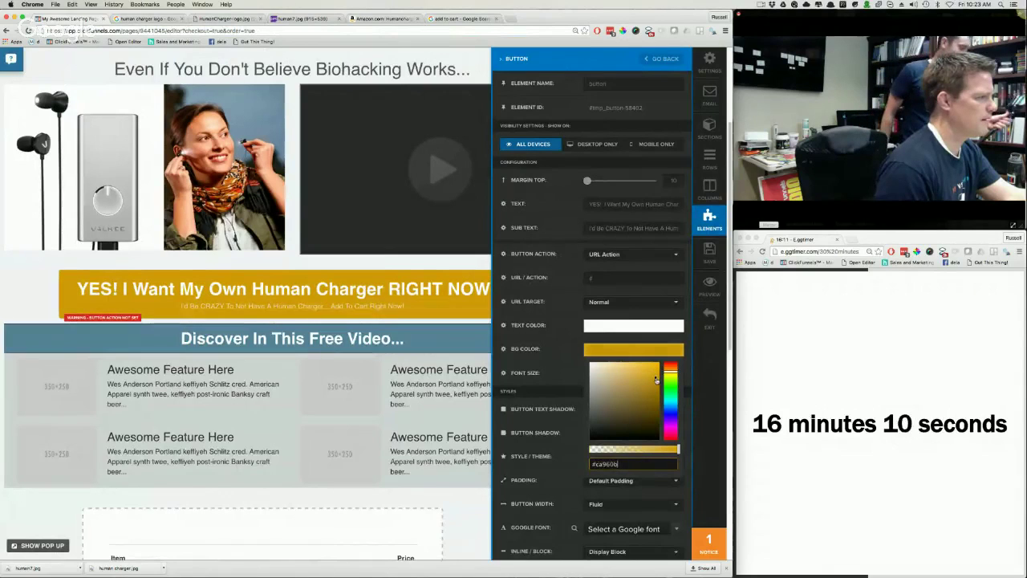
Step: Return to the Google Images results and sample the darker orange at the lower edge of the Add To Cart button
click(463, 18)
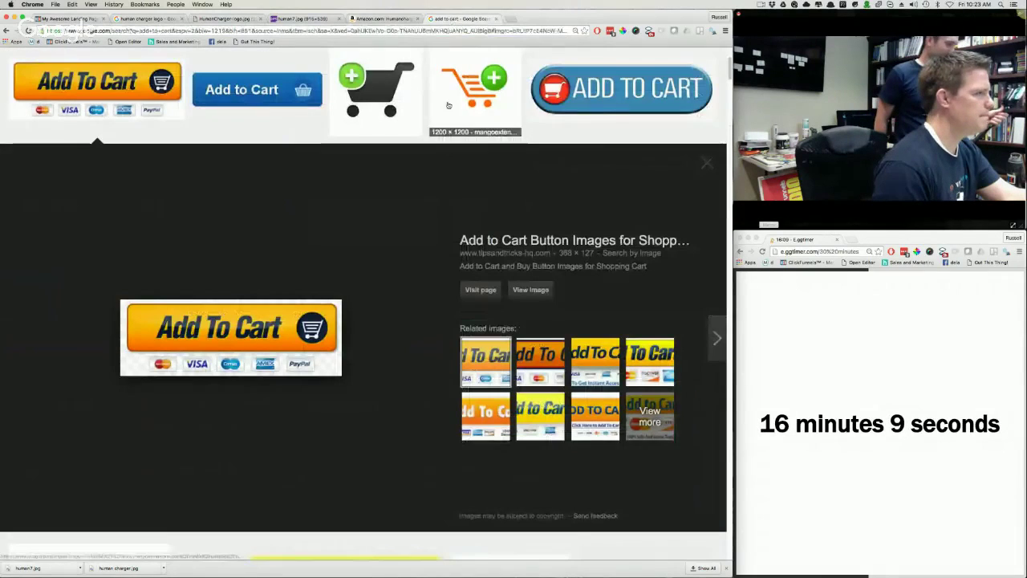
click(623, 31)
click(598, 48)
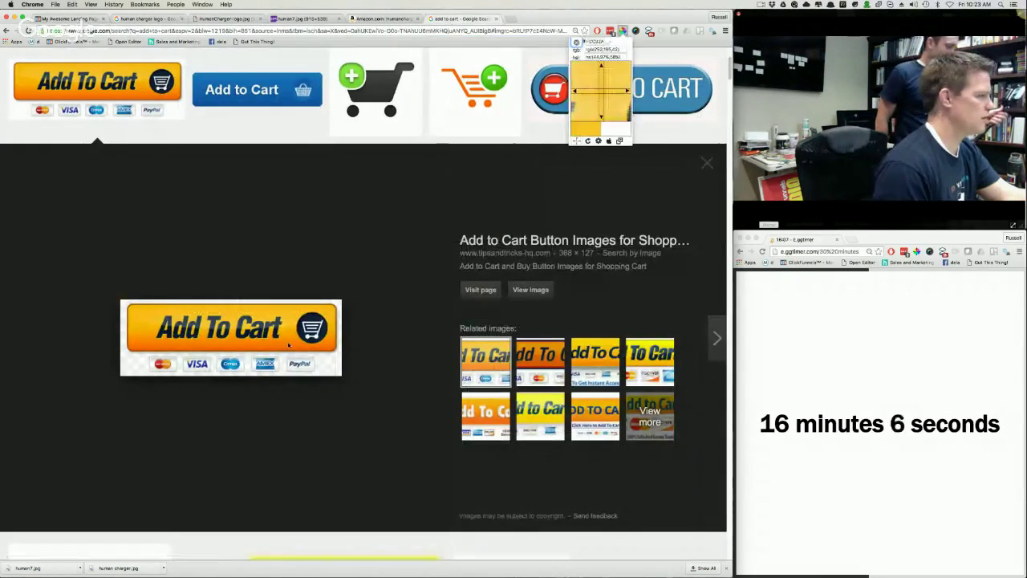
click(292, 351)
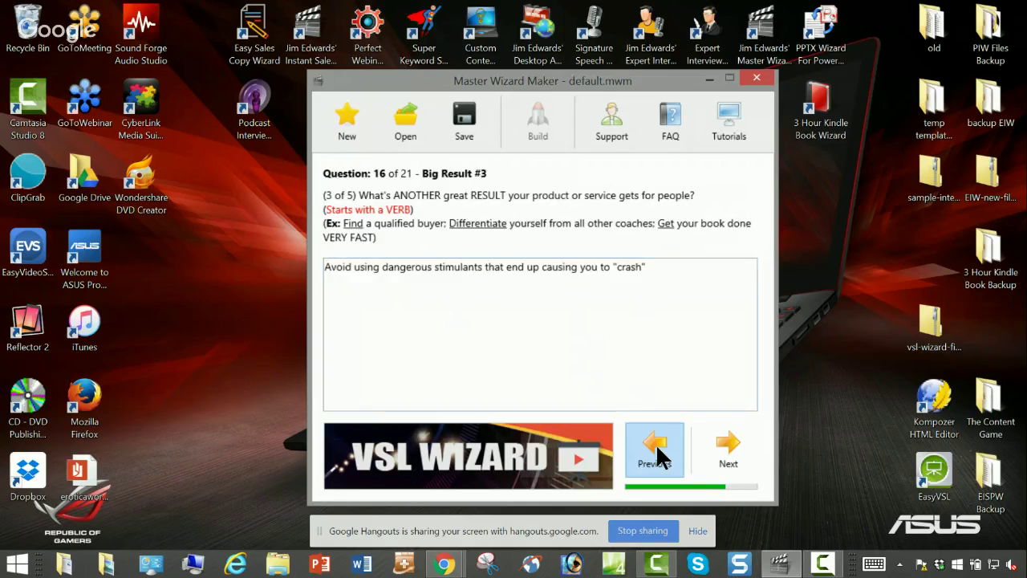
Step: Go back to the VSL Wizard's Big Result #2 answer and replace its last word with "quickly"
click(656, 443)
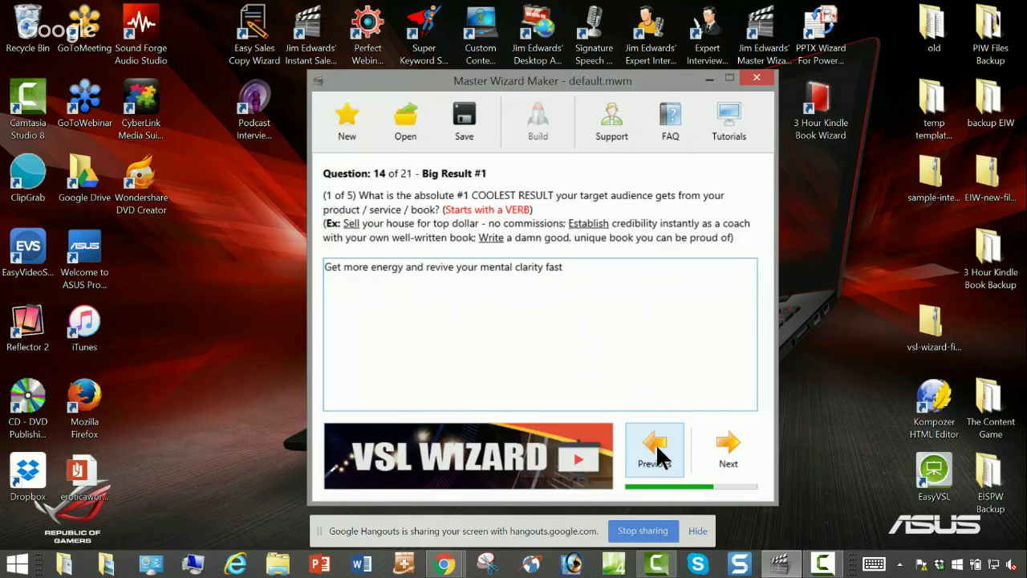
click(710, 439)
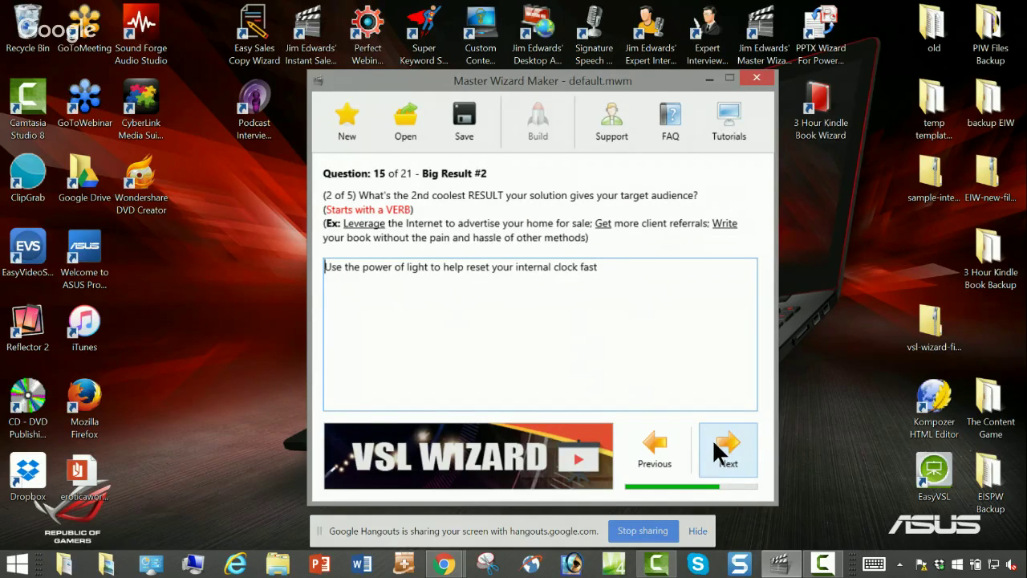
double_click(591, 268)
text(q)
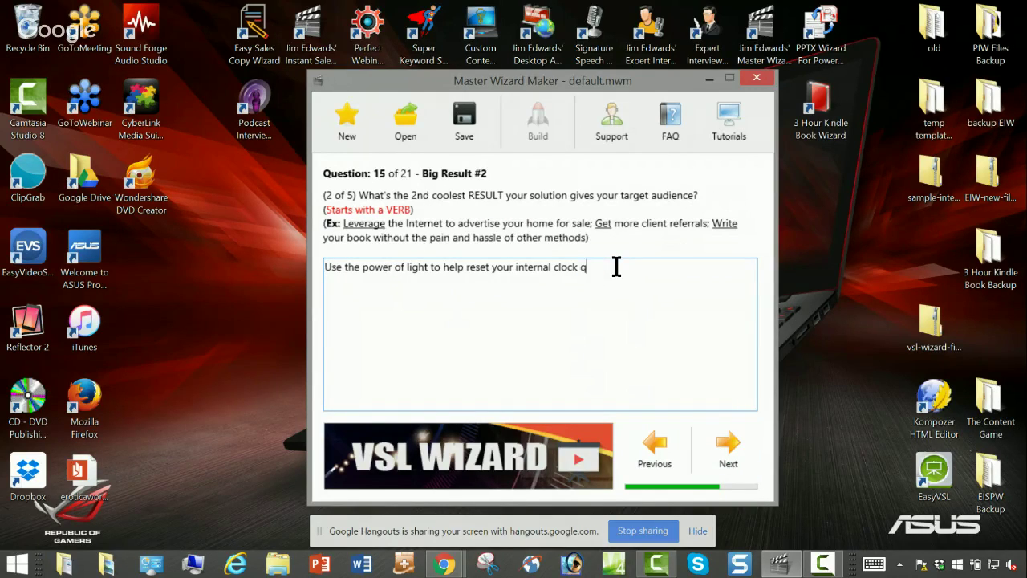
text(uickly)
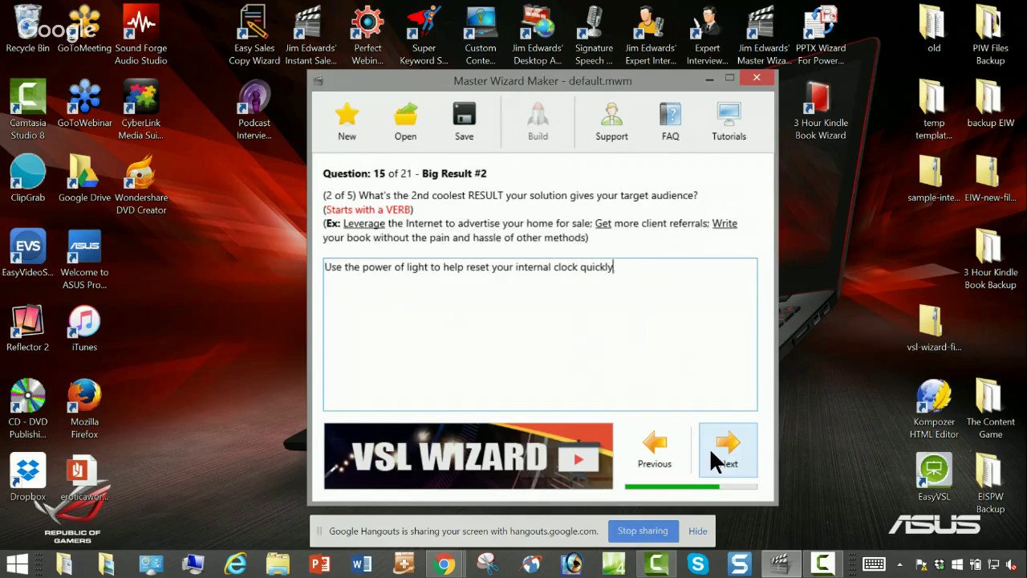
click(710, 447)
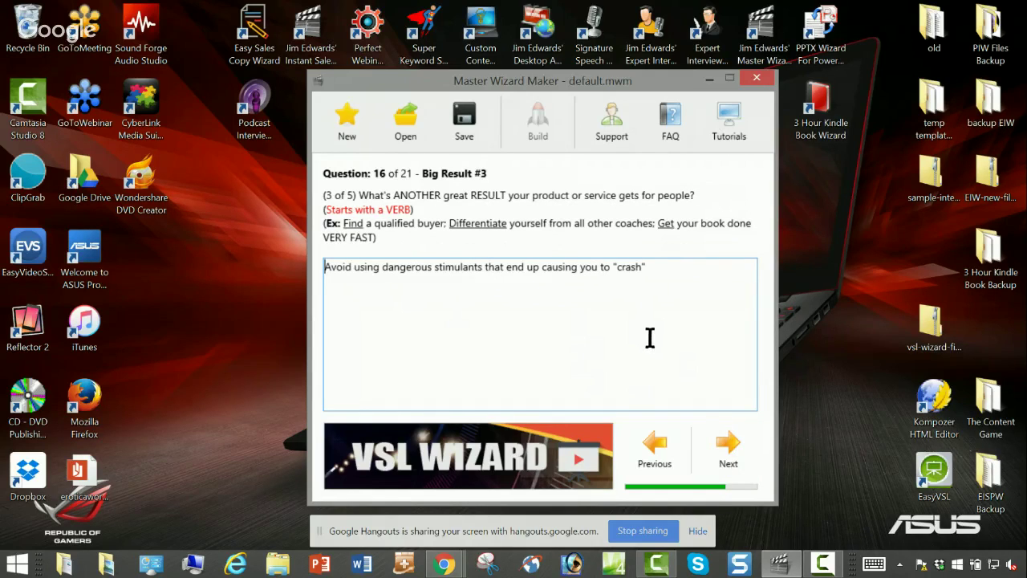
Step: Extend the Big Result #3 answer with "in the end" and advance to the Big Result #5 question
click(677, 269)
text(in the end)
click(732, 455)
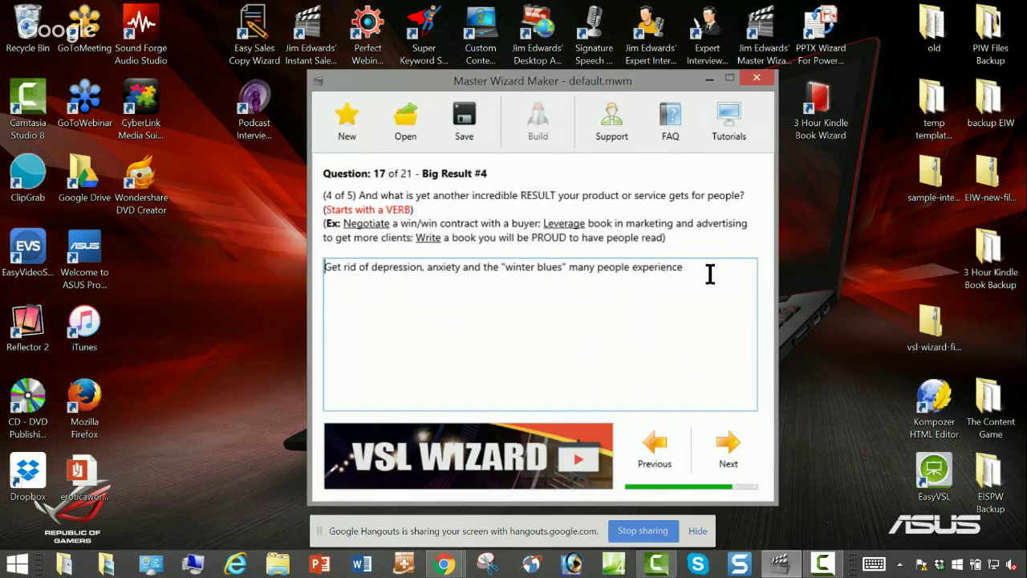
click(716, 439)
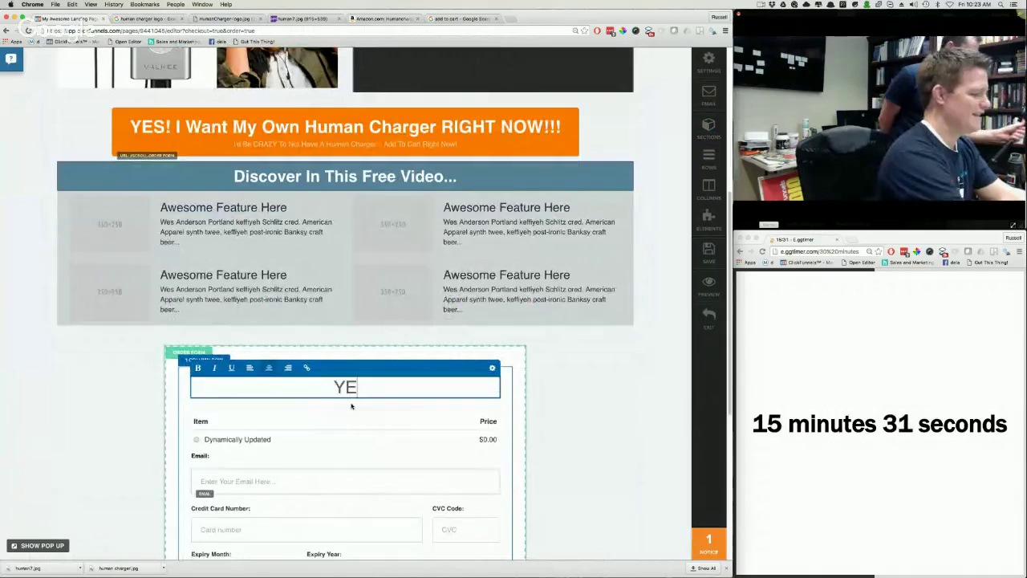
text(Ste)
text(p)
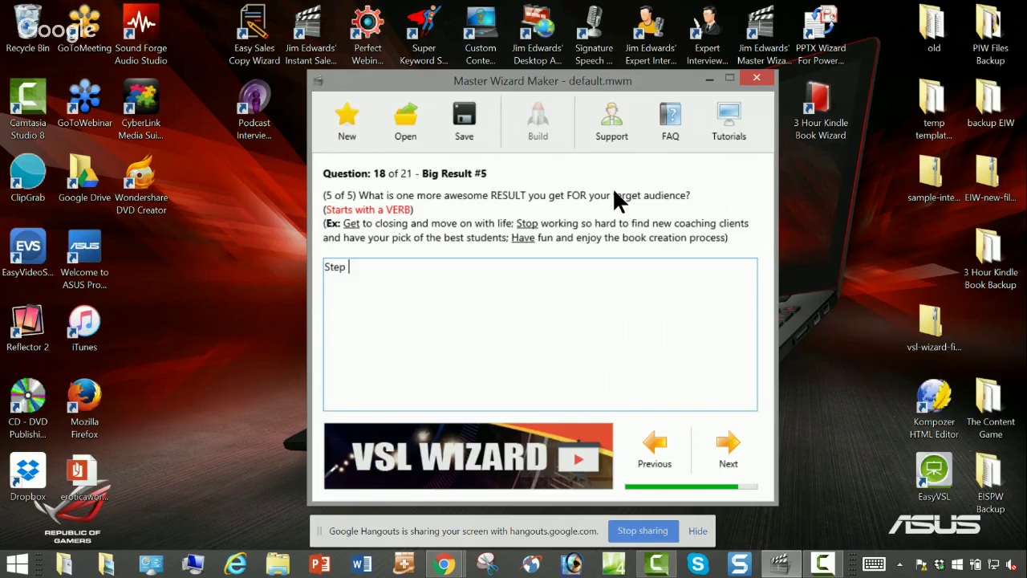
key(BackSpace)
key(BackSpace)
key(BackSpace)
text(op)
key(BackSpace)
key(BackSpace)
key(BackSpace)
key(BackSpace)
text(Fe)
text(el)
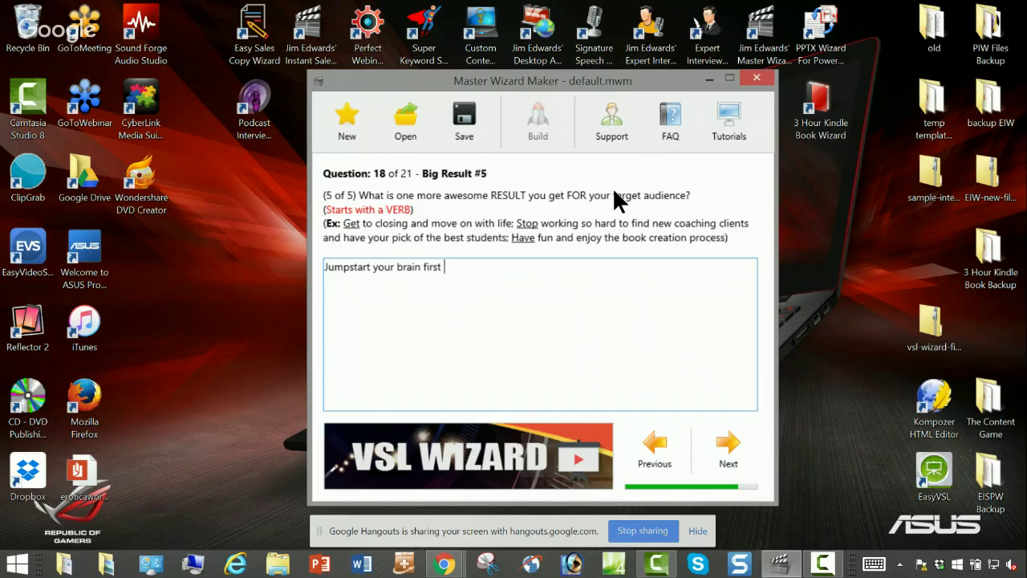
Step: Answer the Big Result #5 question with "Jumpstart your brain first thing the morning"
text(thing the morning)
text(- some say it's)
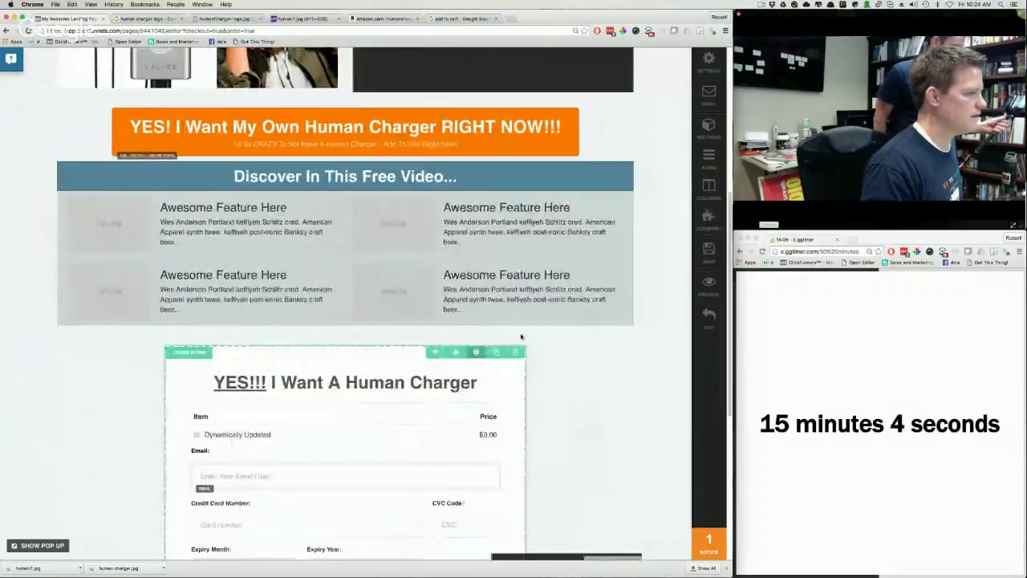
key(BackSpace)
key(BackSpace)
key(BackSpace)
key(BackSpace)
key(BackSpace)
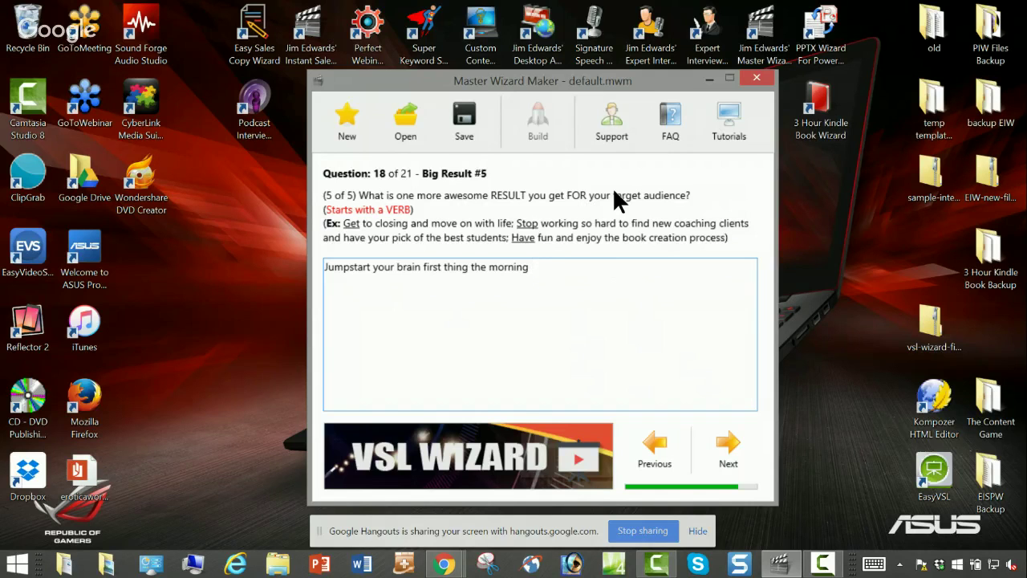
text(wih the g)
key(BackSpace)
key(BackSpace)
key(BackSpace)
key(BackSpace)
key(BackSpace)
key(BackSpace)
key(BackSpace)
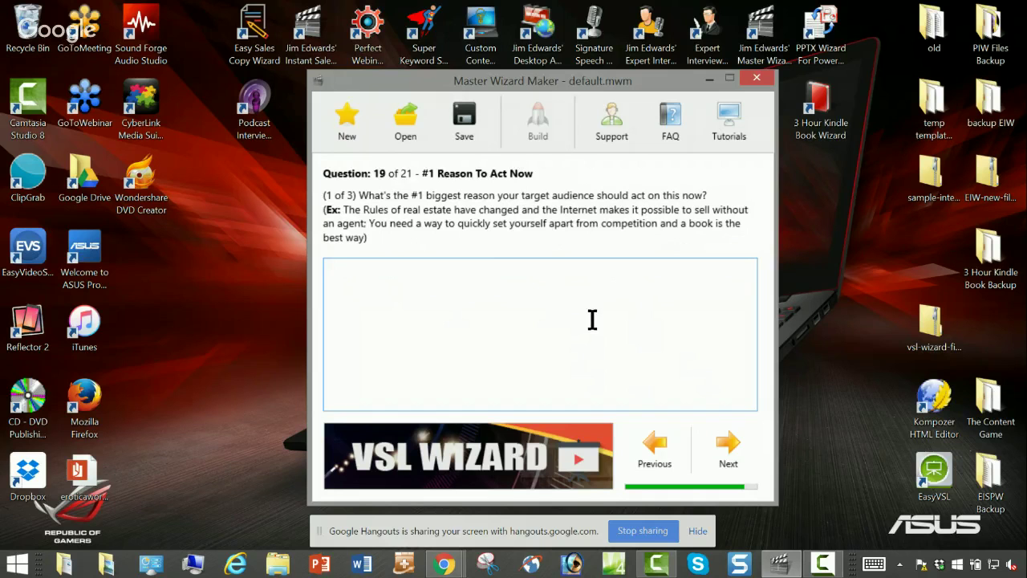
click(585, 310)
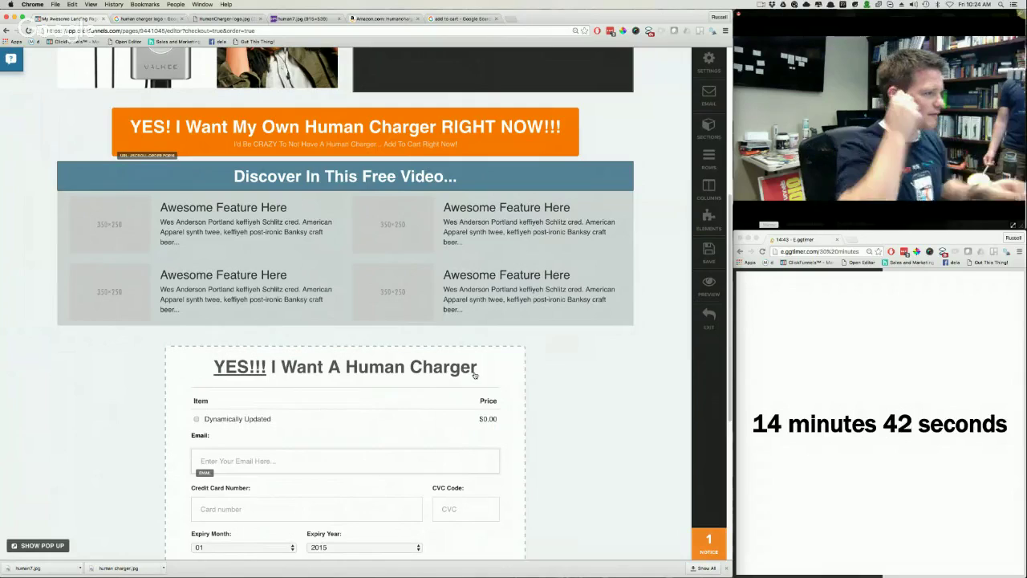
text(Your mod)
text(y is)
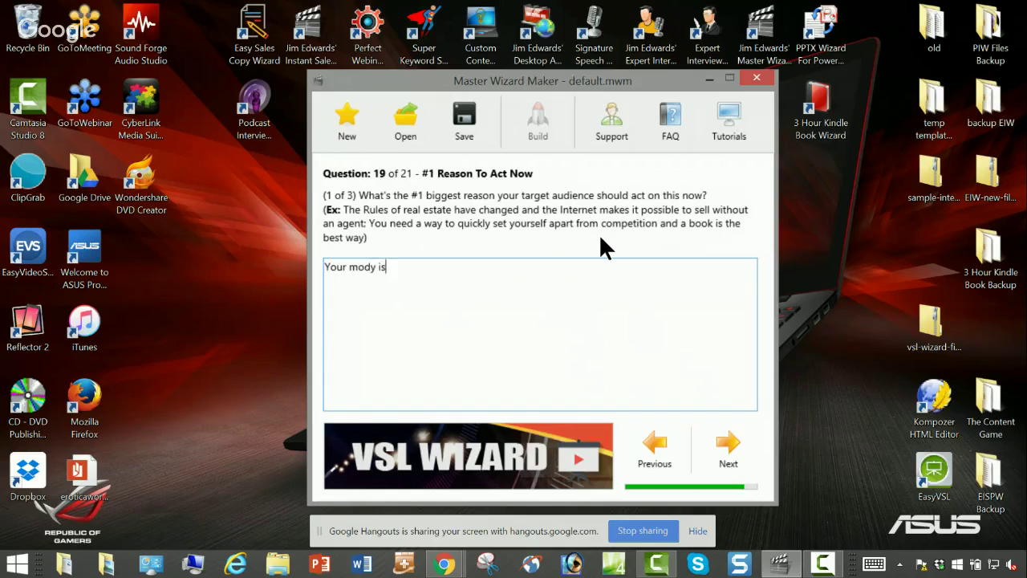
key(BackSpace)
key(BackSpace)
key(BackSpace)
key(BackSpace)
key(BackSpace)
key(BackSpace)
key(BackSpace)
key(BackSpace)
key(BackSpace)
key(BackSpace)
key(BackSpace)
key(BackSpace)
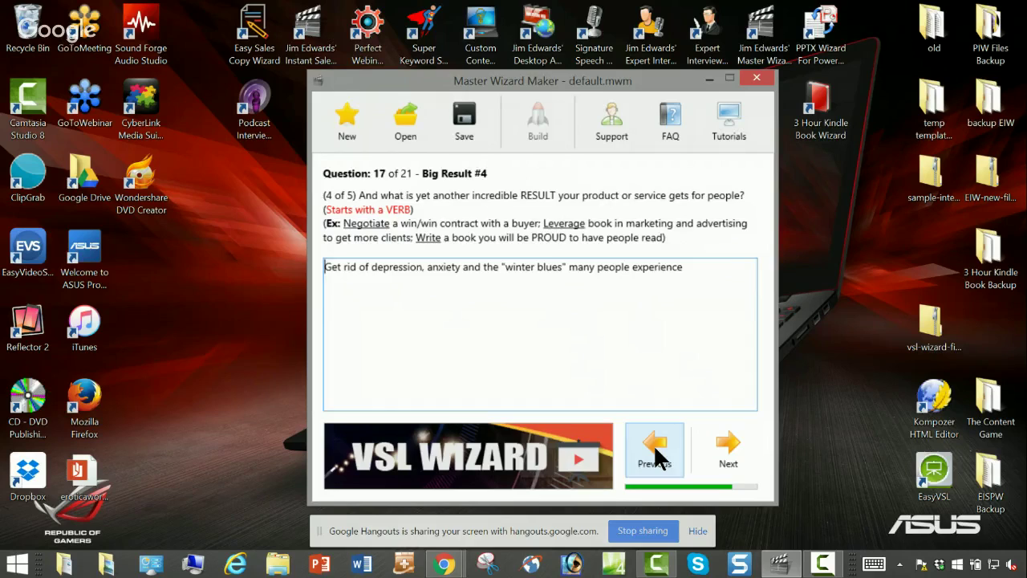
Step: Review the earlier Big Result answers and return to the #1 Reason To Act Now question
click(655, 454)
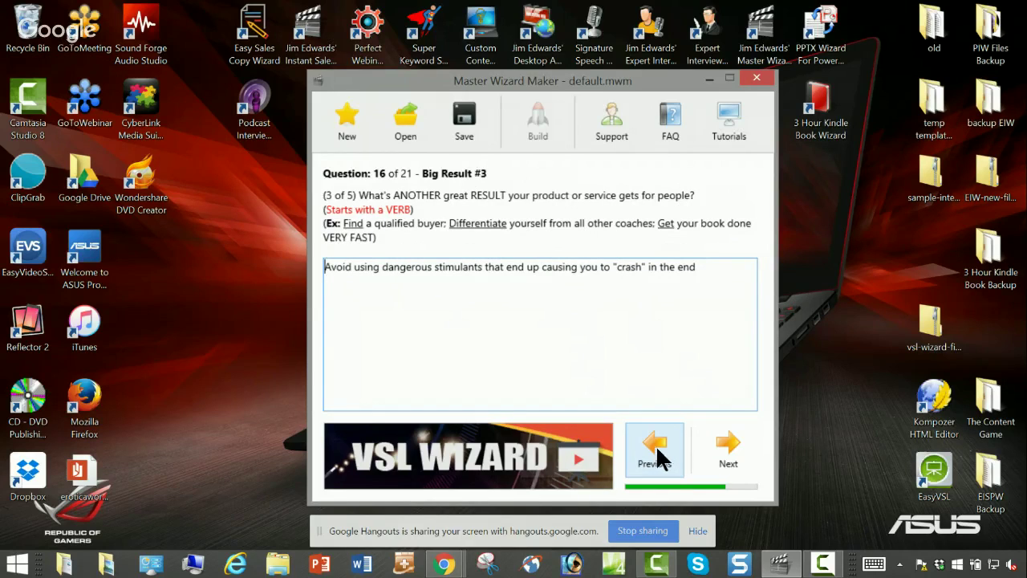
click(654, 453)
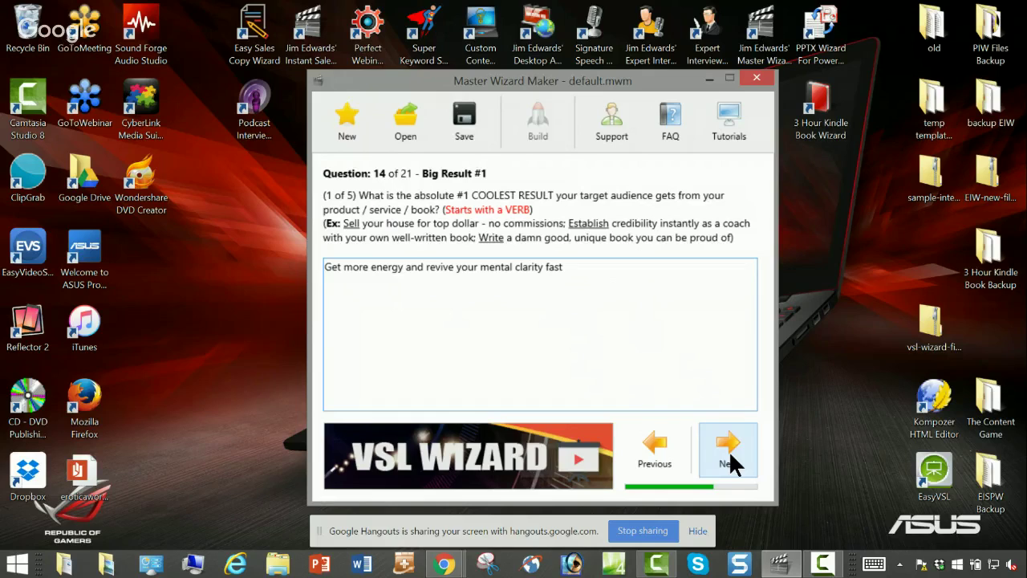
click(729, 449)
click(728, 449)
click(728, 449)
click(729, 449)
click(729, 450)
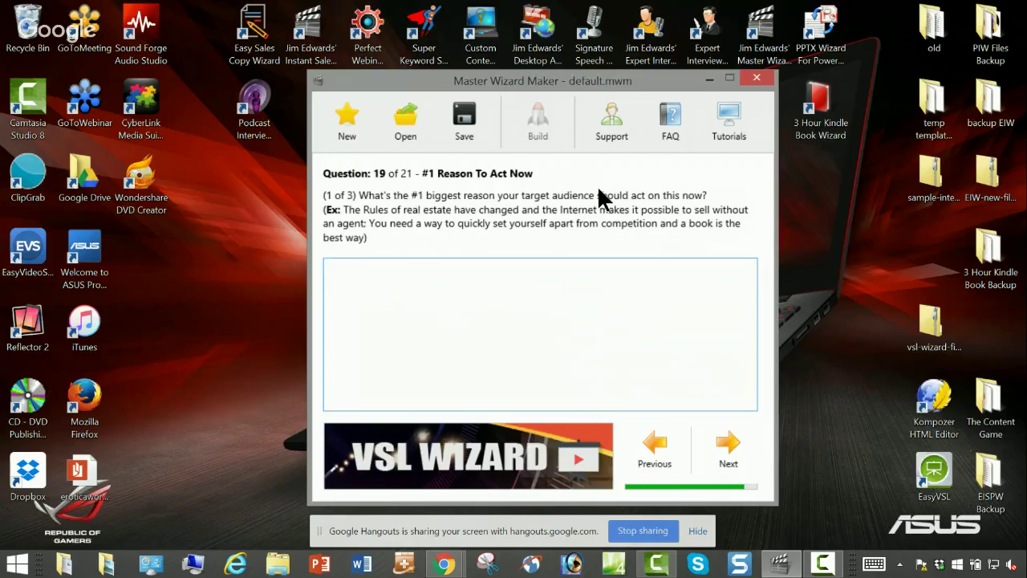
Step: Answer the #1 Reason To Act Now question with needing a quick way to get back on track without sweets or caffeine
click(641, 111)
text(You need a quick way to get yourself back on t)
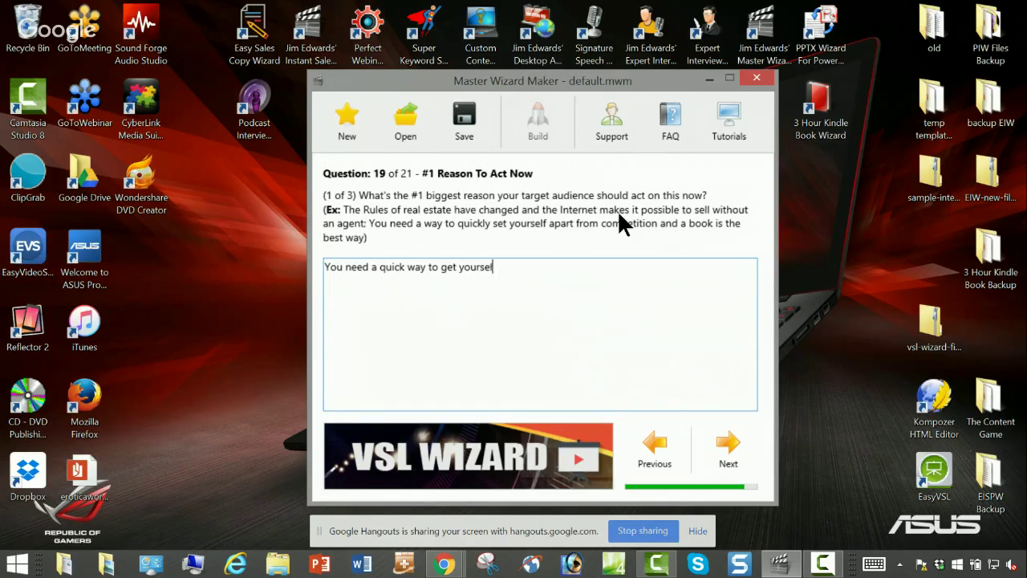
text(rack without sweets o)
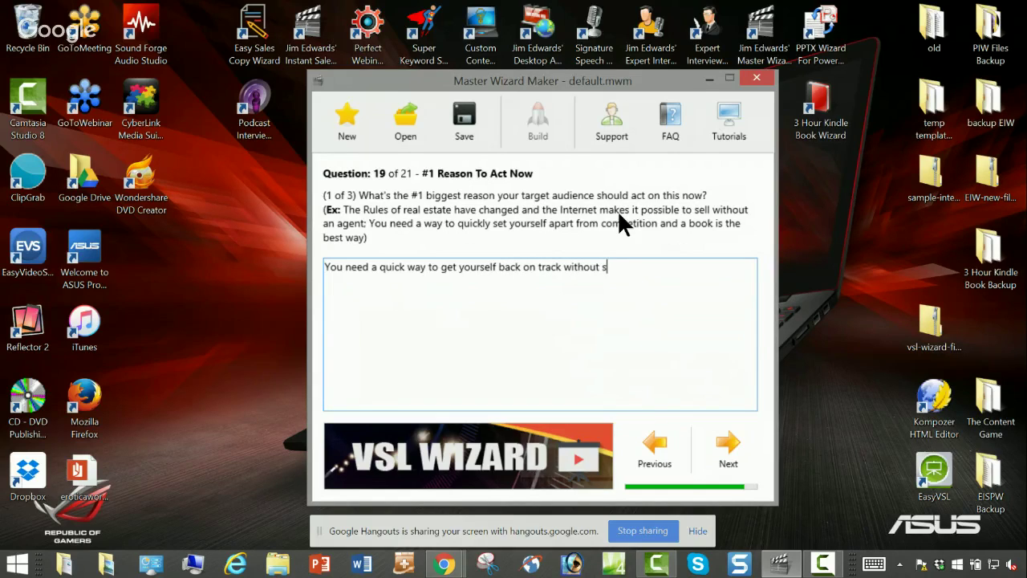
text(r cafe)
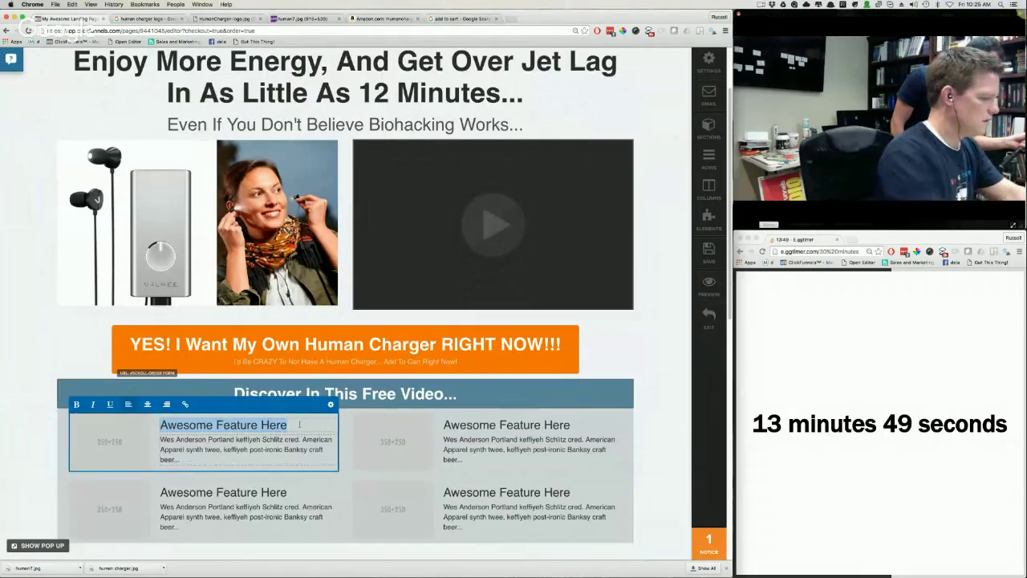
Step: In the ClickFunnels editor, replace the first feature's headline with "Wake Up FAST In The Morning!"
text(Wak e)
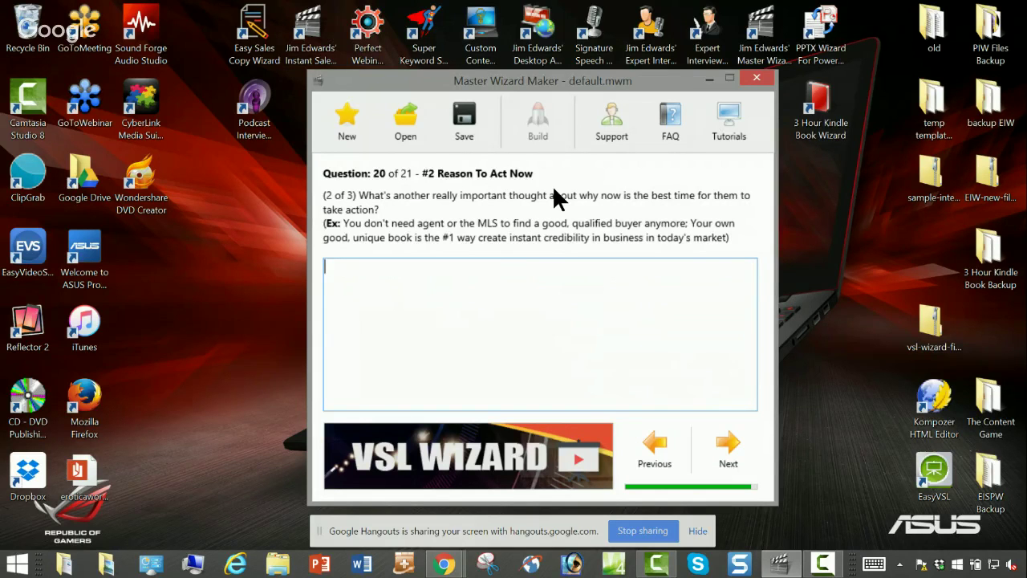
Step: In the VSL Wizard, answer #2 Reason To Act Now with "Your body is begging for light energy to help it reset" its internal clock
text(Your body is begging f)
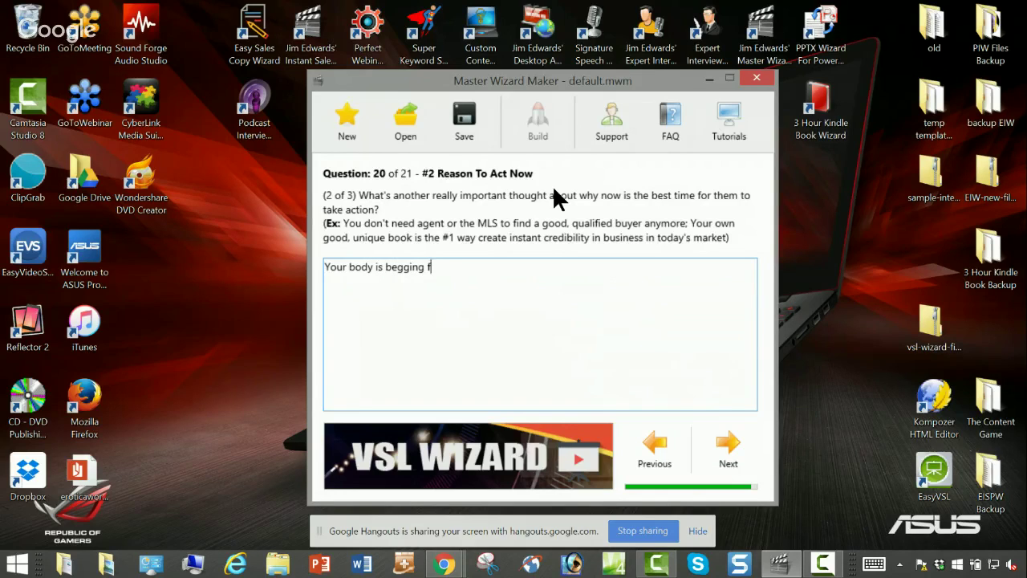
text(or light energy to help it reset)
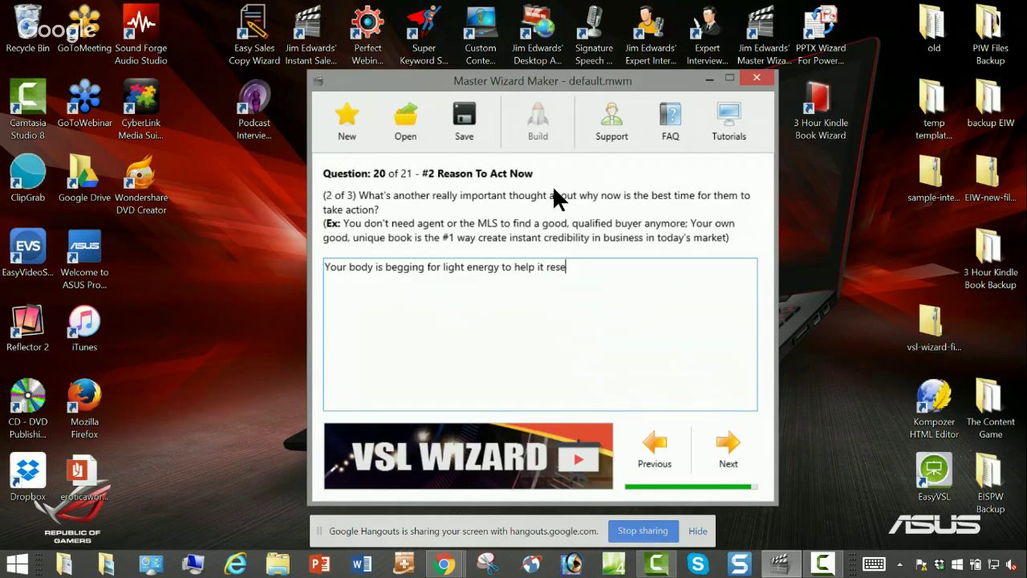
text(in)
text(ternal clock)
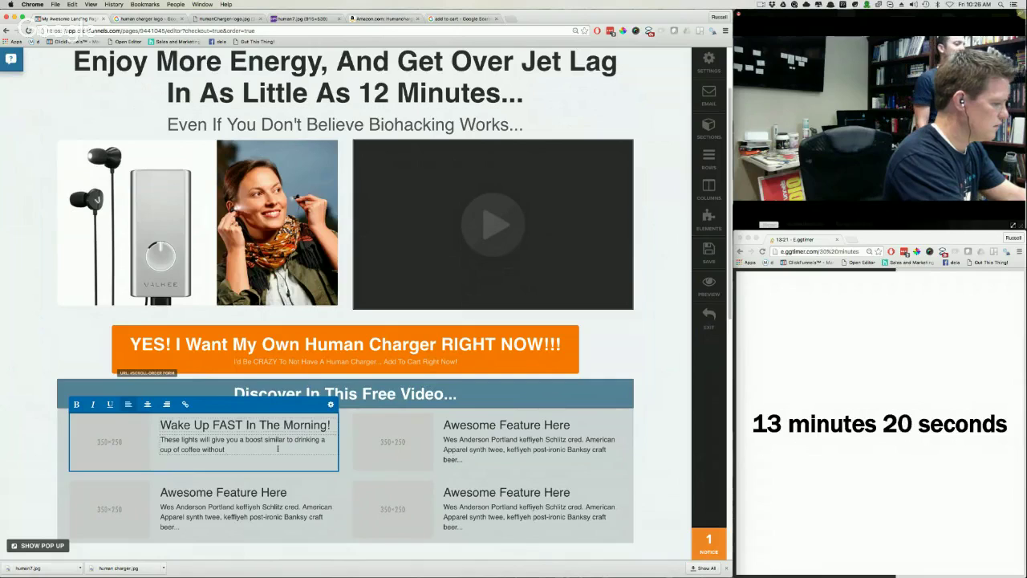
Step: In ClickFunnels, finish the first feature's description with "getting the jitters or having a crash..." and switch to the Google image search page
text(getting the )
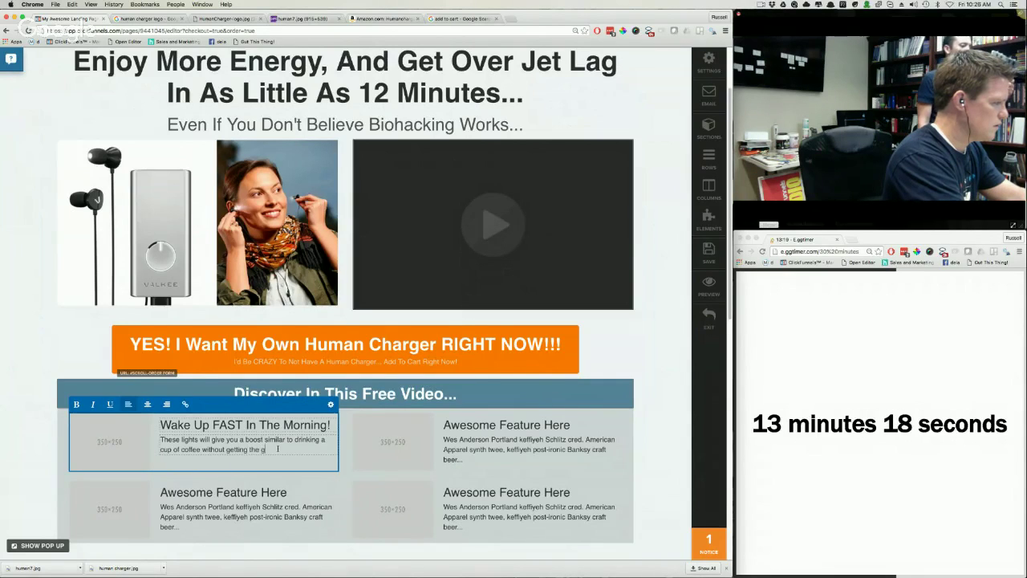
text(jitters or)
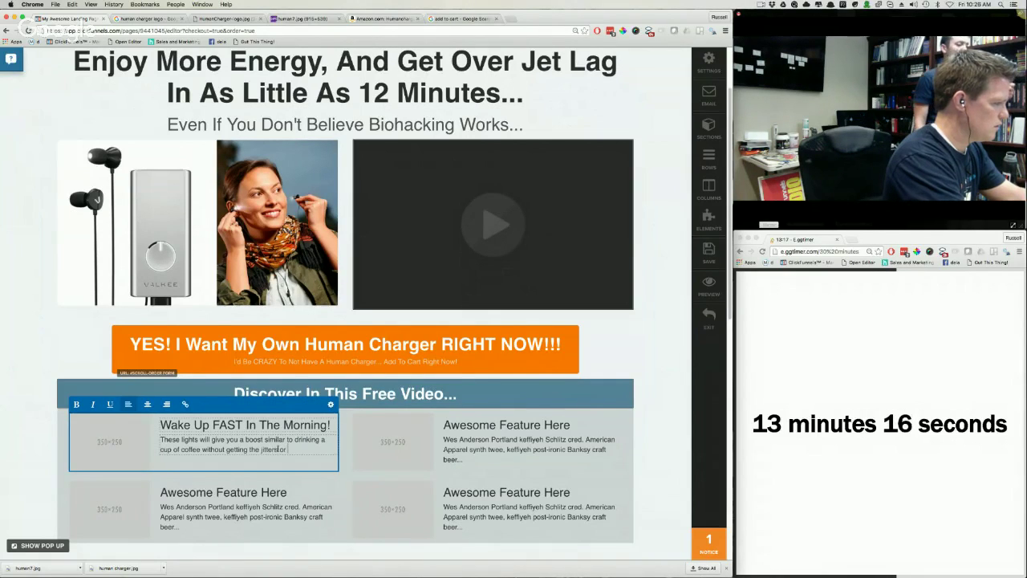
text( having a cra)
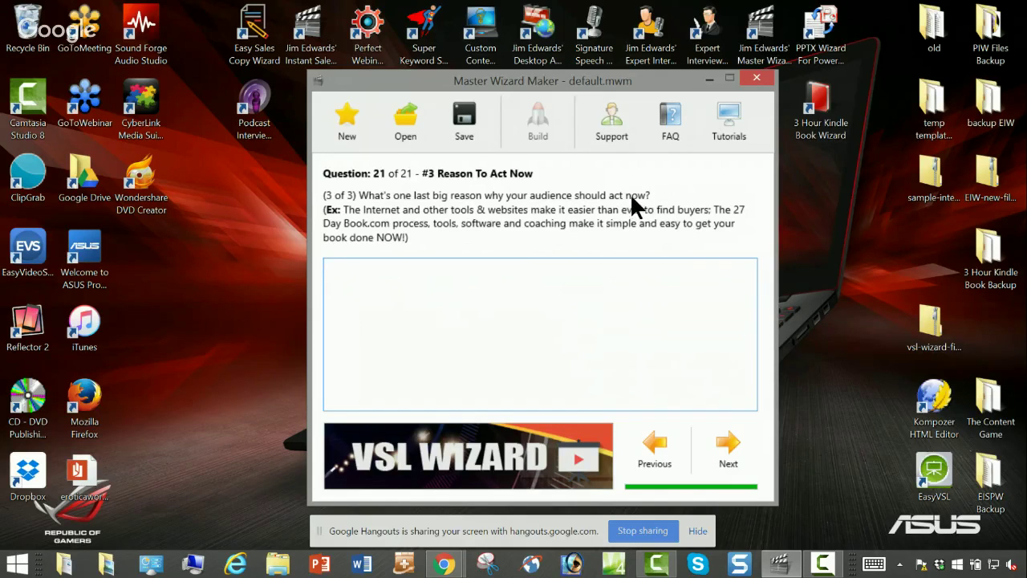
text(sh...)
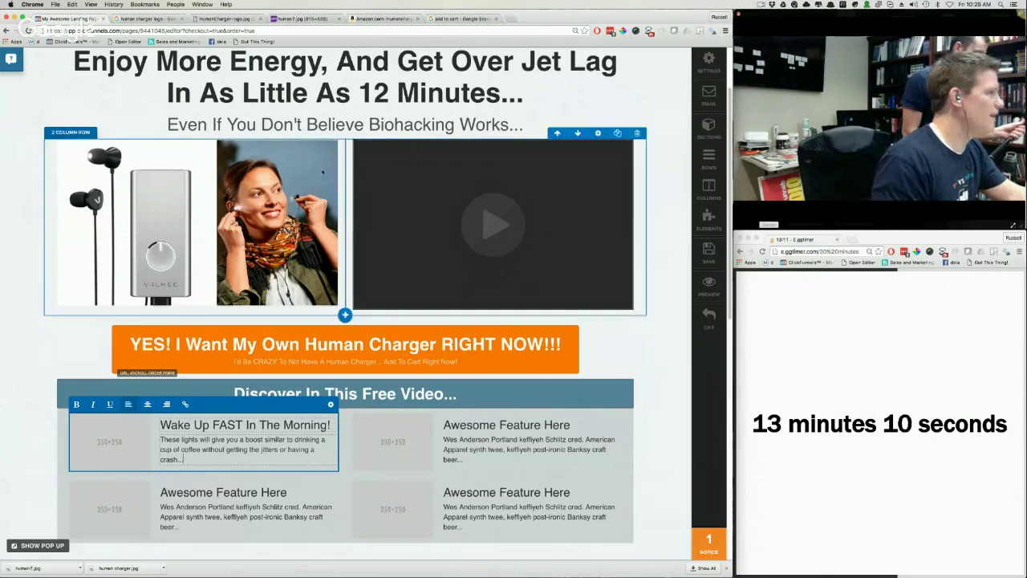
click(461, 18)
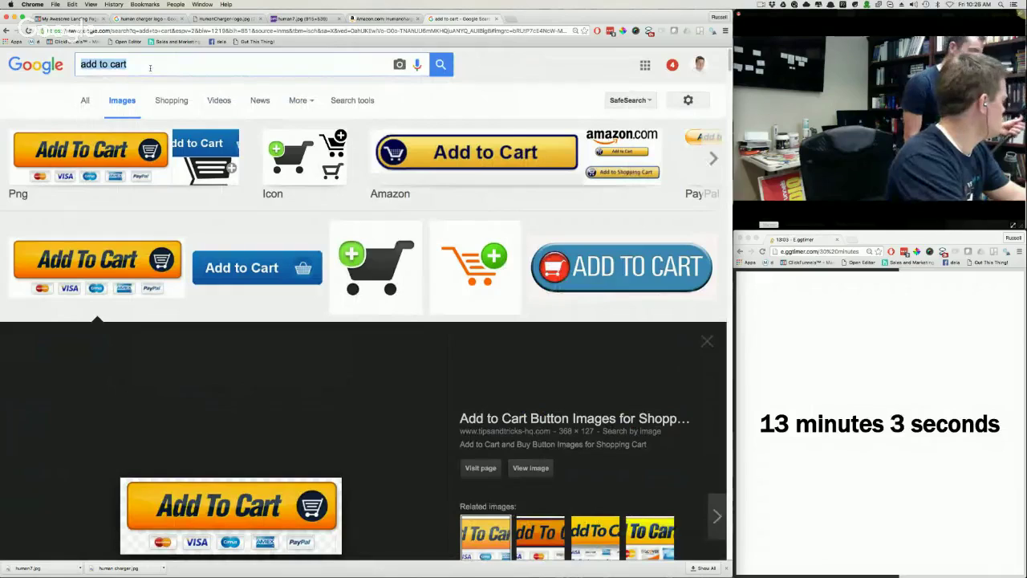
Step: In the VSL Wizard, answer #3 Reason To Act Now with "Reclaim more hours of your life by reducing the need for excess sleep"
text(more ho)
text(urs of y)
text(o)
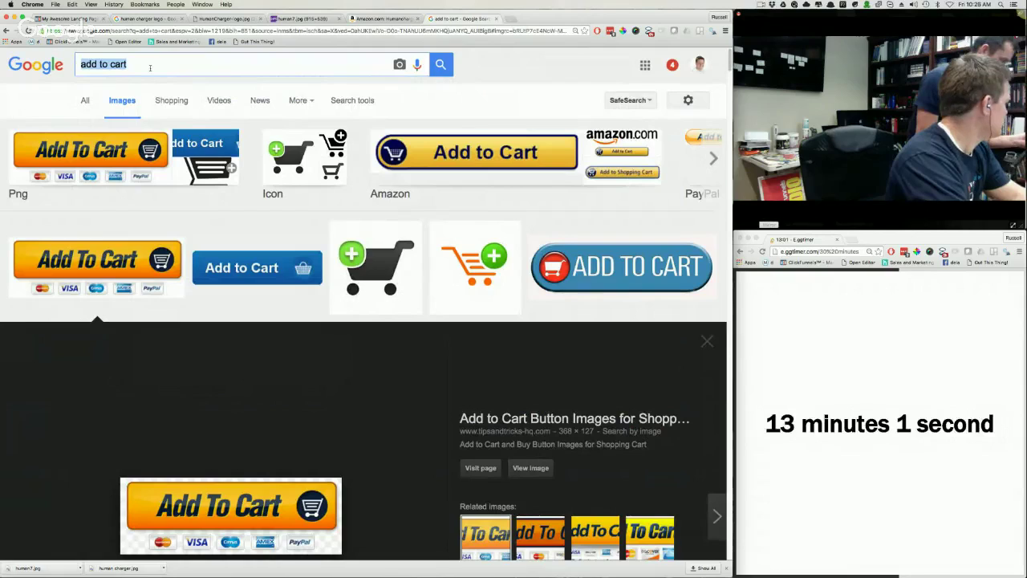
text(ur life be)
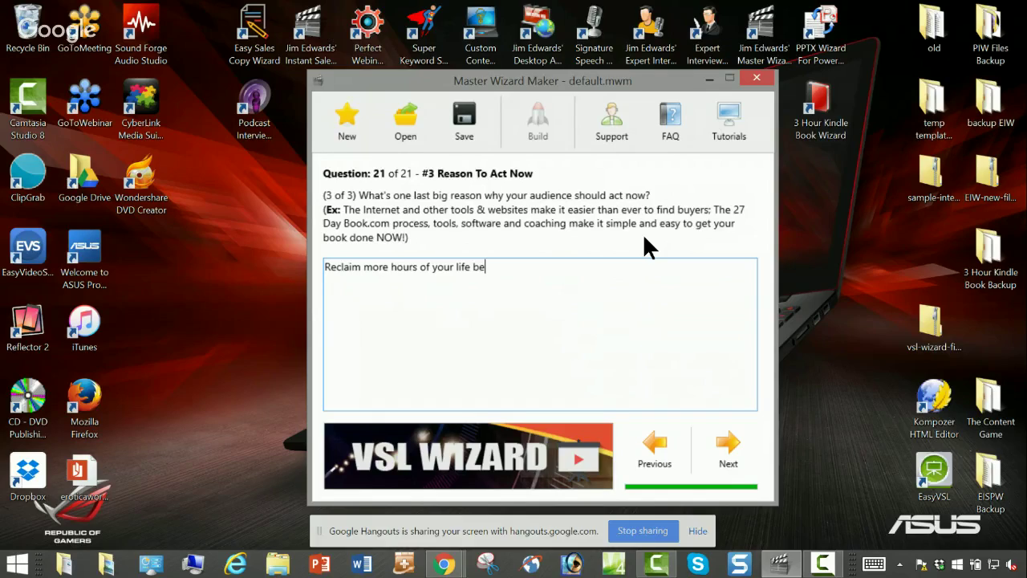
key(BackSpace)
text(y redu)
text(cing the)
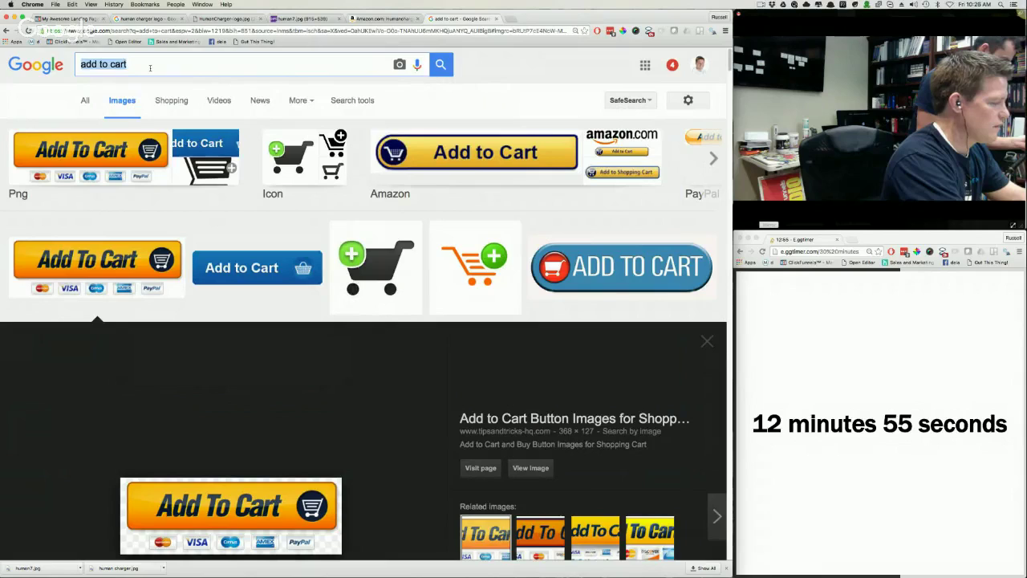
Step: Search Google Images for "wake up"
text(wake up)
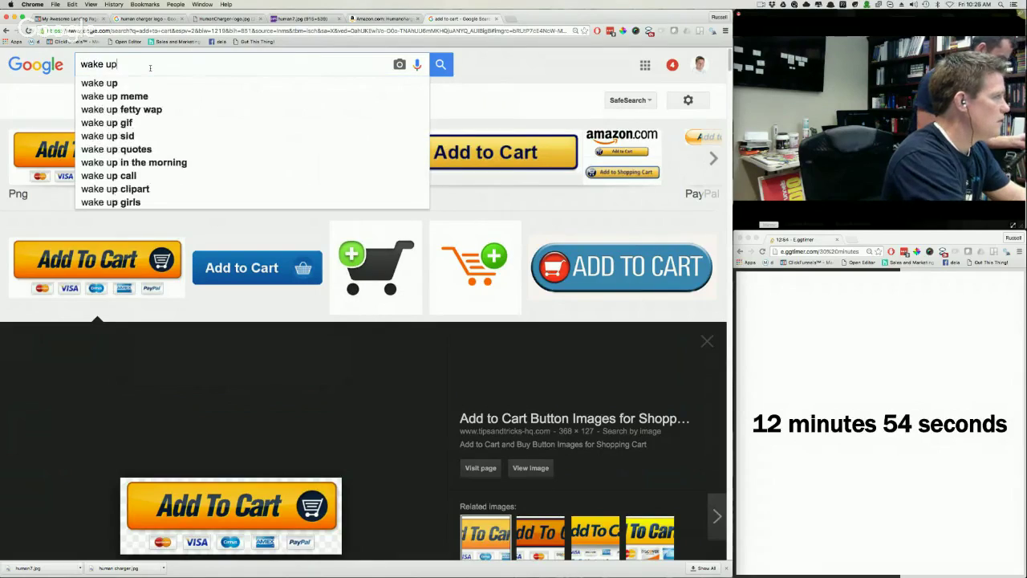
key(Return)
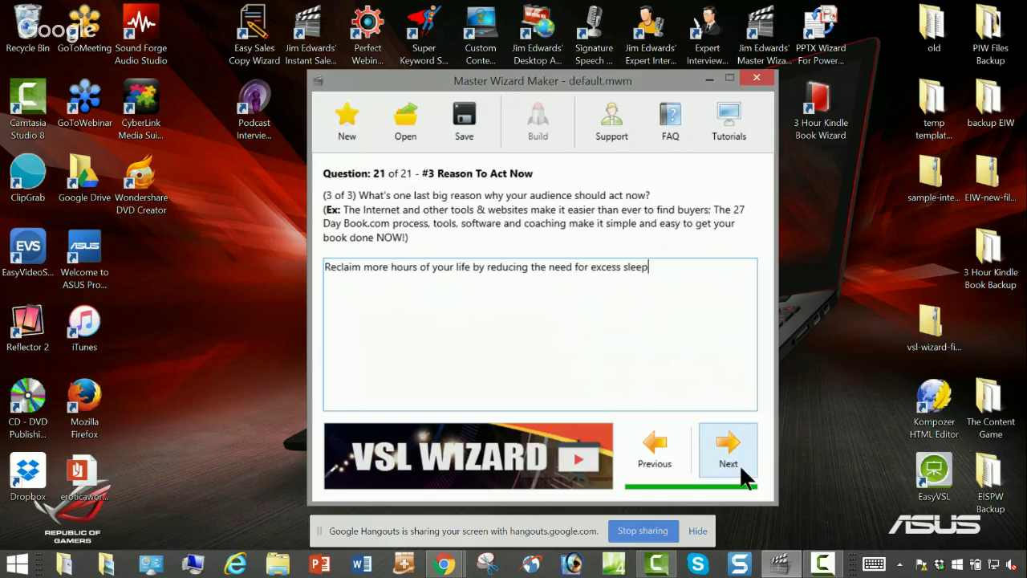
Step: Start saving the VSL Wizard project and choose the Sample Input folder inside Documents > VSL Wizard as its location
click(473, 117)
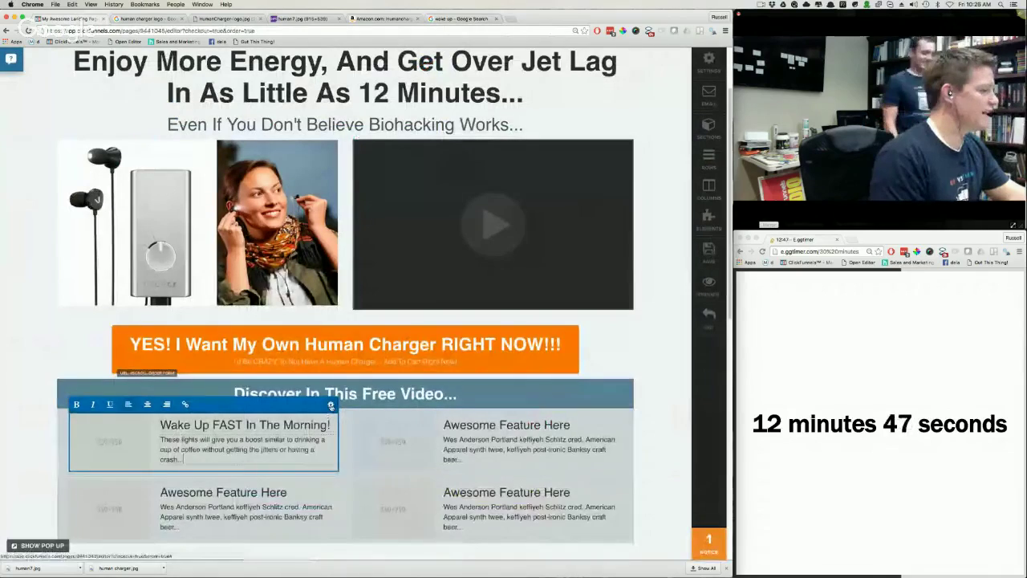
click(182, 438)
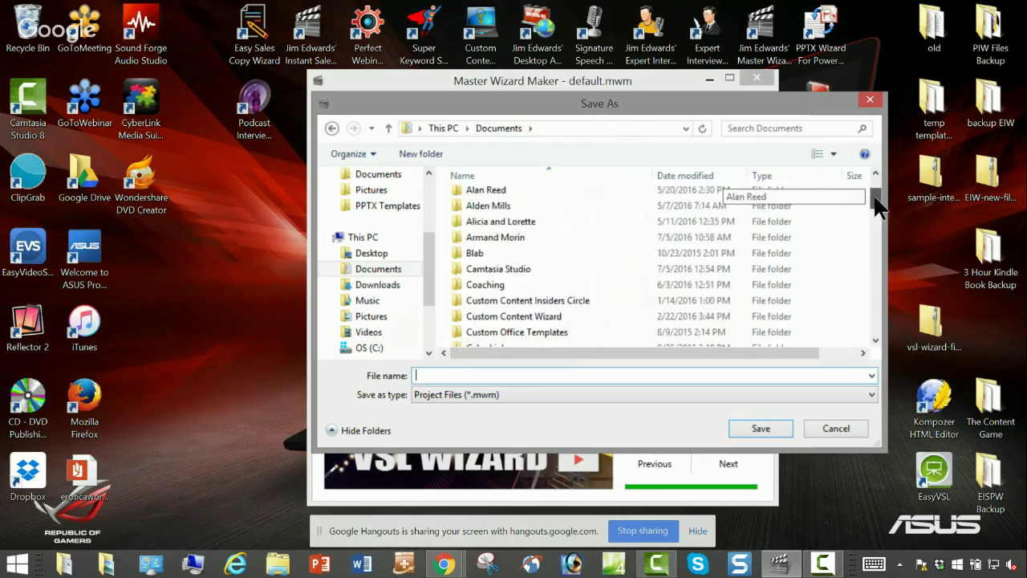
drag(873, 193, 875, 321)
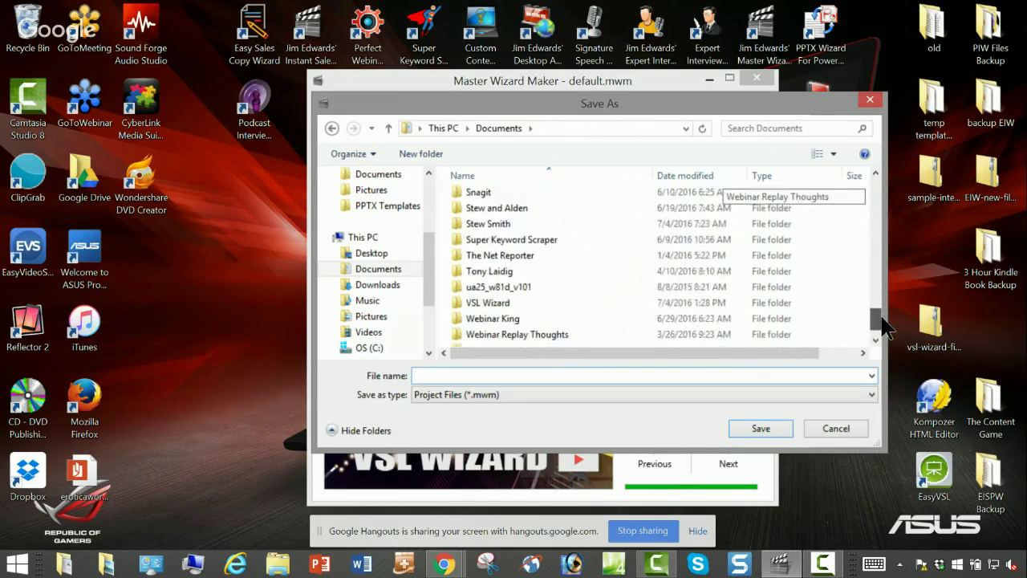
double_click(482, 307)
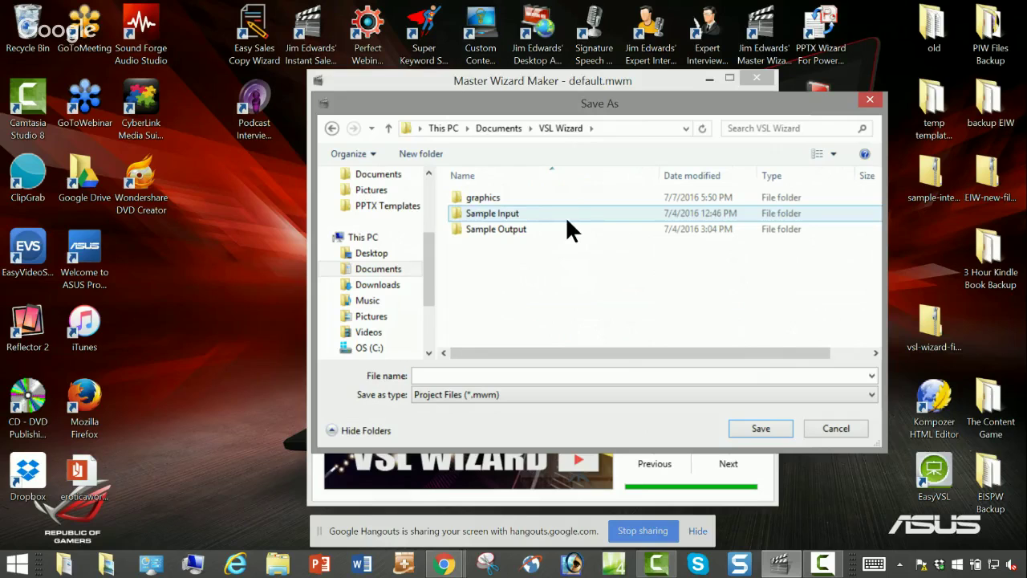
double_click(511, 212)
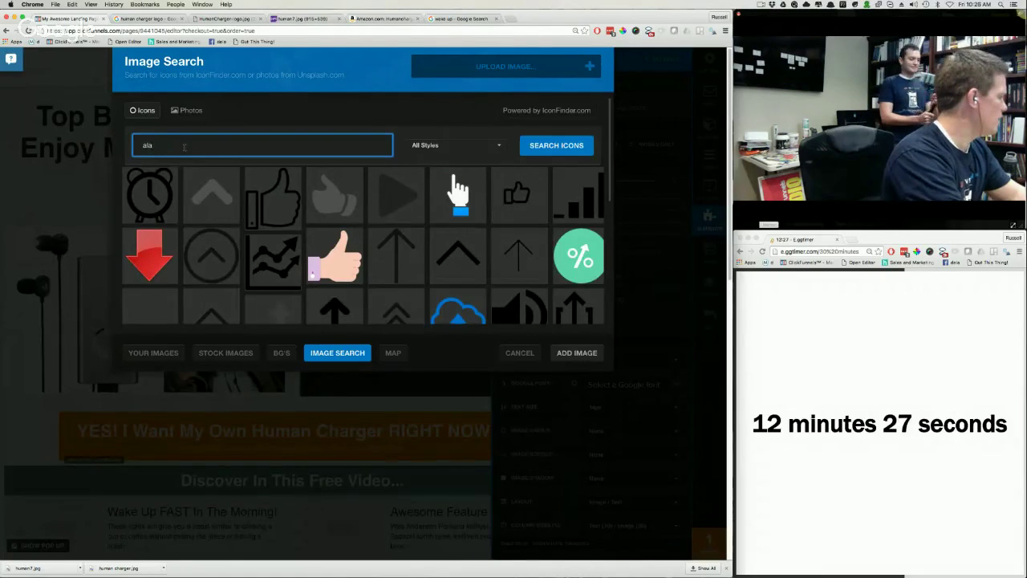
text(rm)
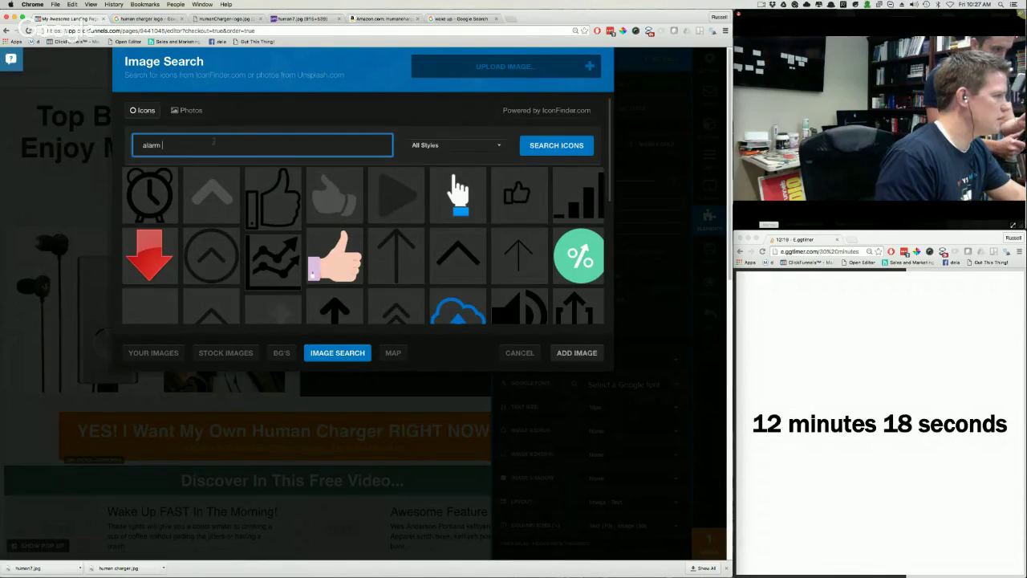
key(Return)
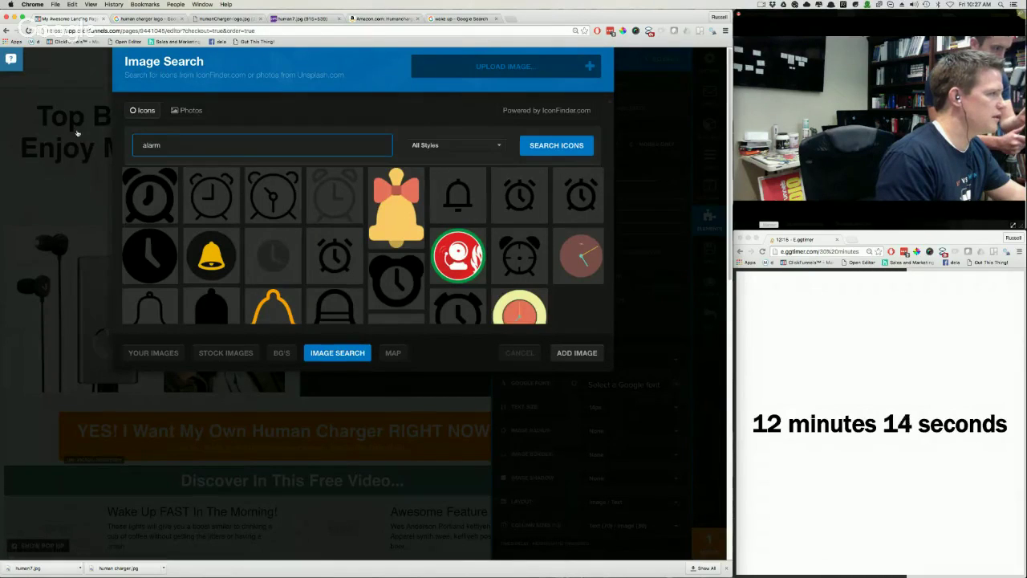
click(103, 165)
click(182, 370)
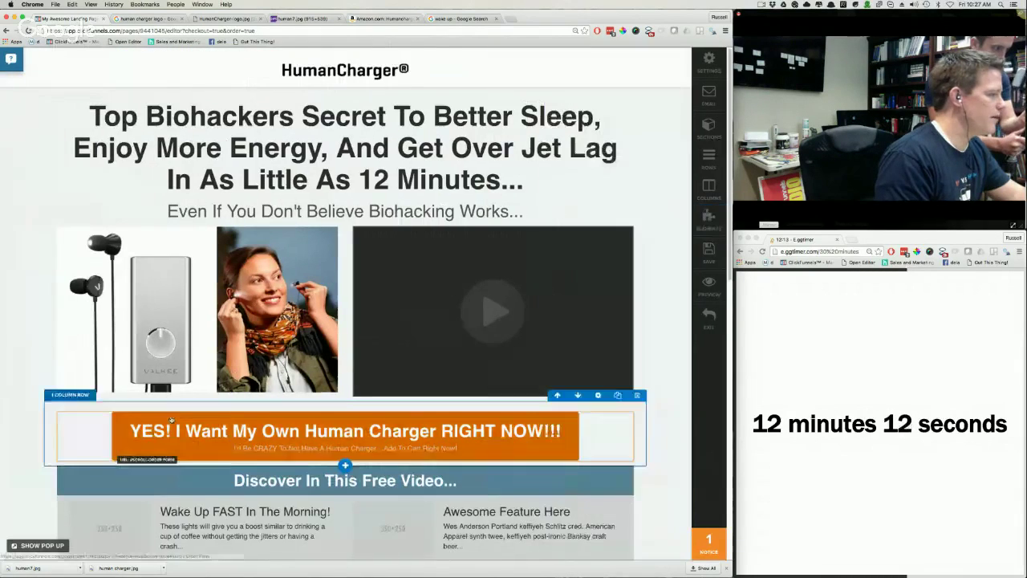
Step: Search the ClickFunnels icons for "alarm clock" and set the light-blue twin-bell clock as the "Wake Up FAST In The Morning!" feature's image
scroll(152, 337, down, 3)
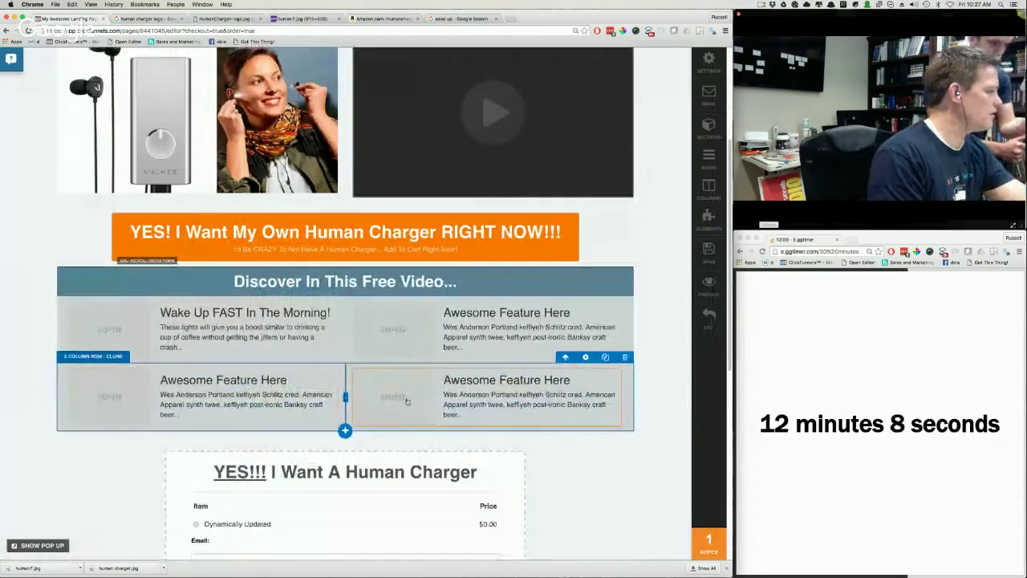
click(312, 327)
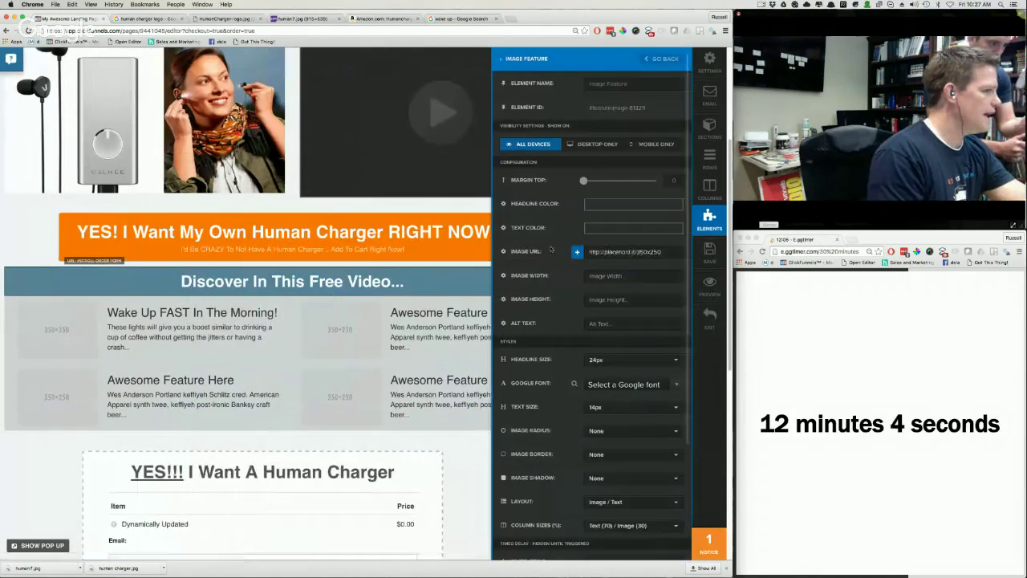
click(576, 252)
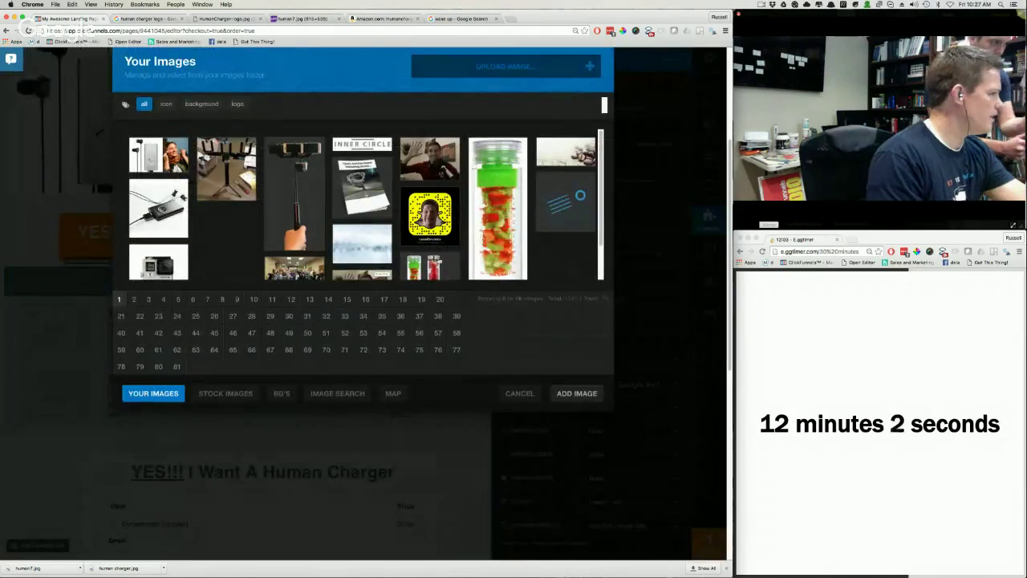
click(332, 395)
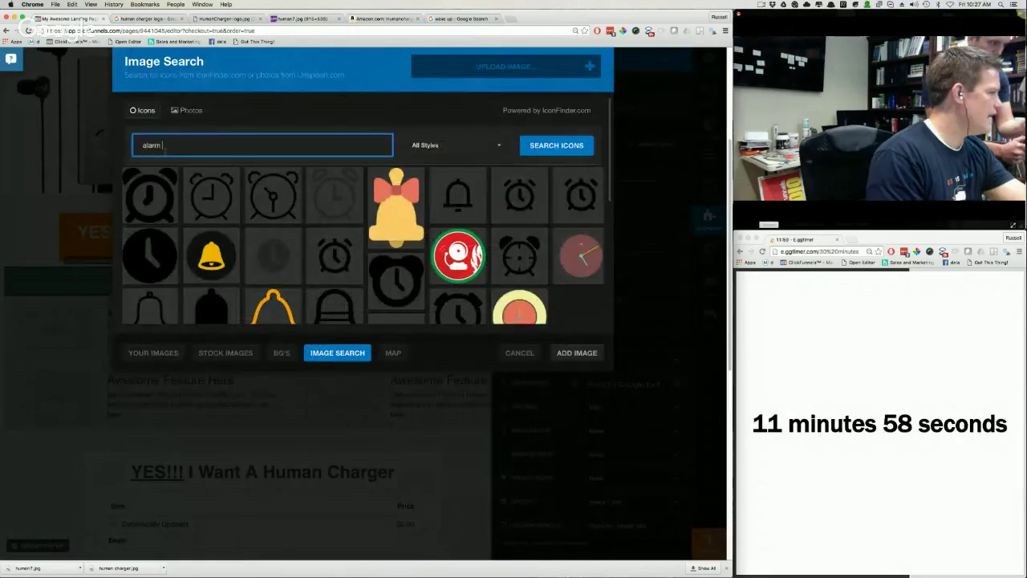
key(BackSpace)
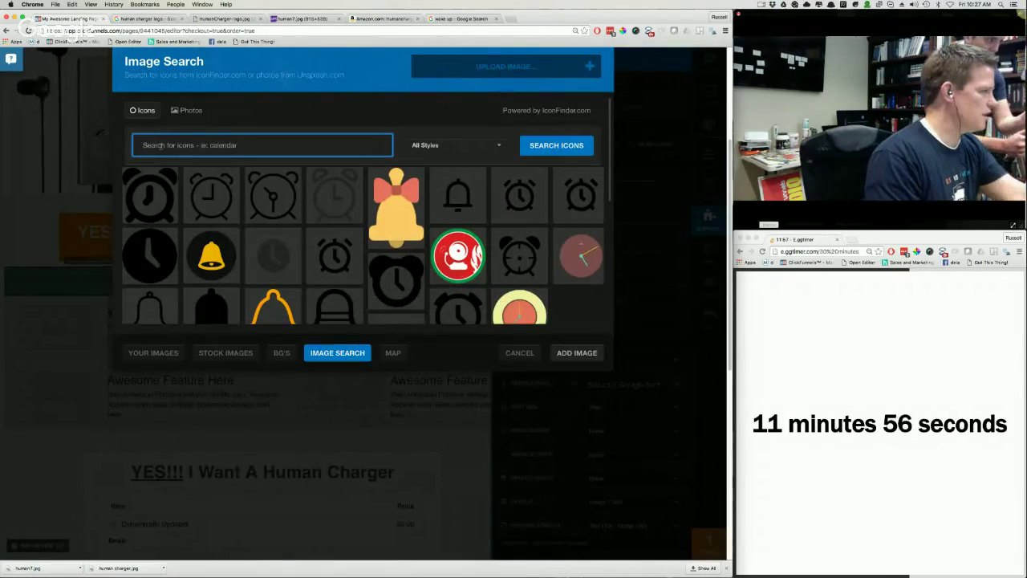
text(alarm c)
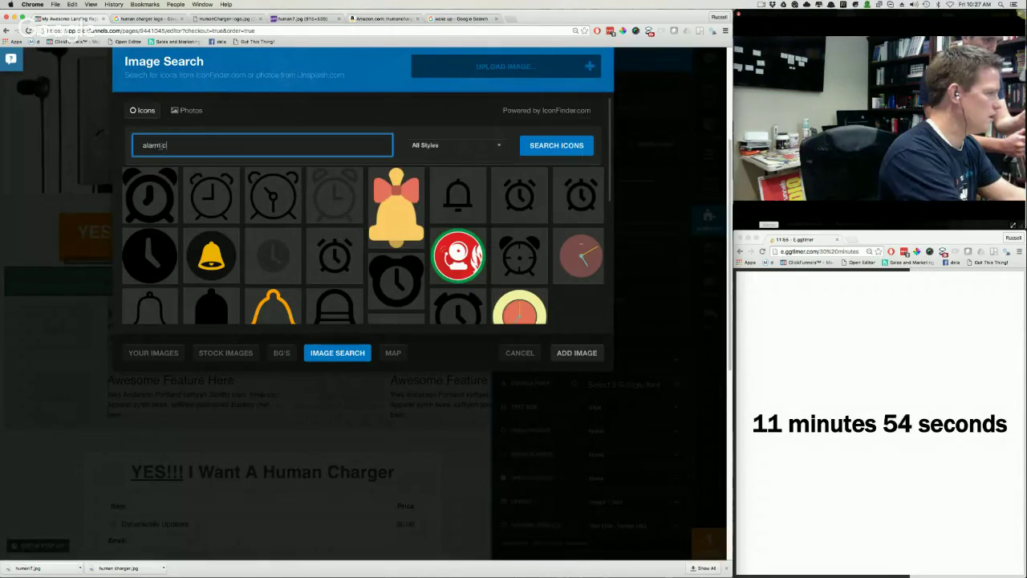
text(lock)
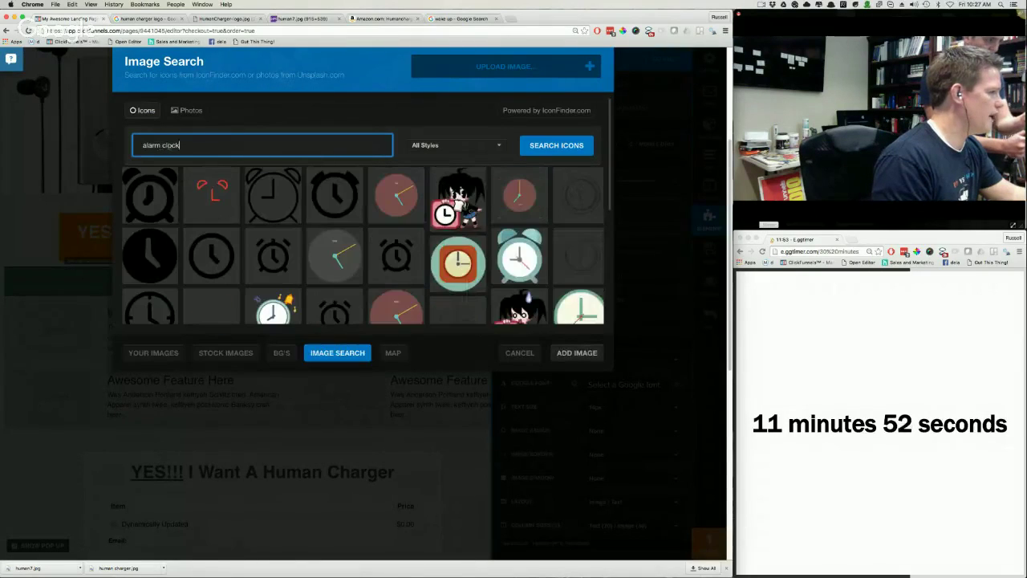
scroll(473, 257, down, 3)
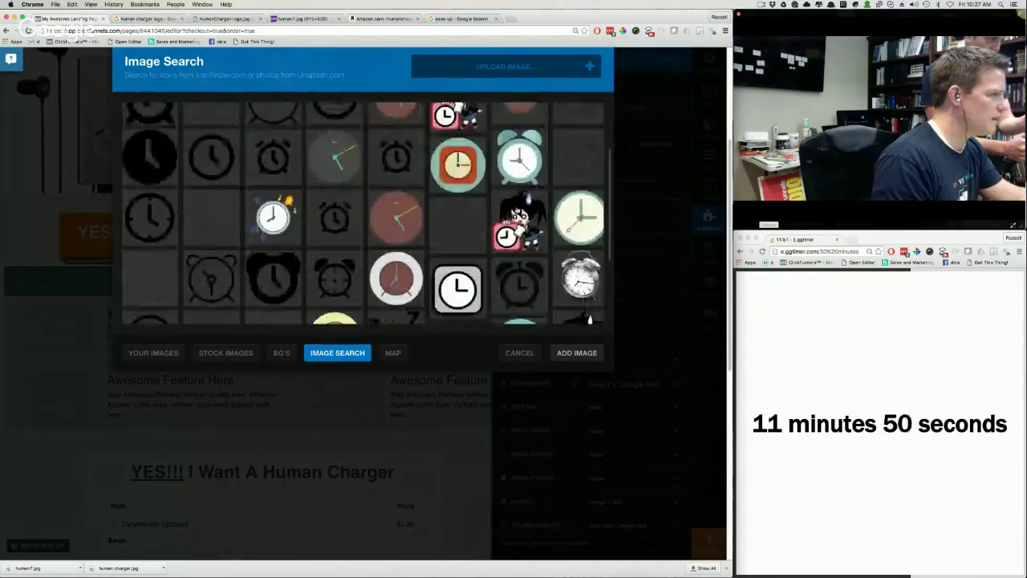
click(519, 161)
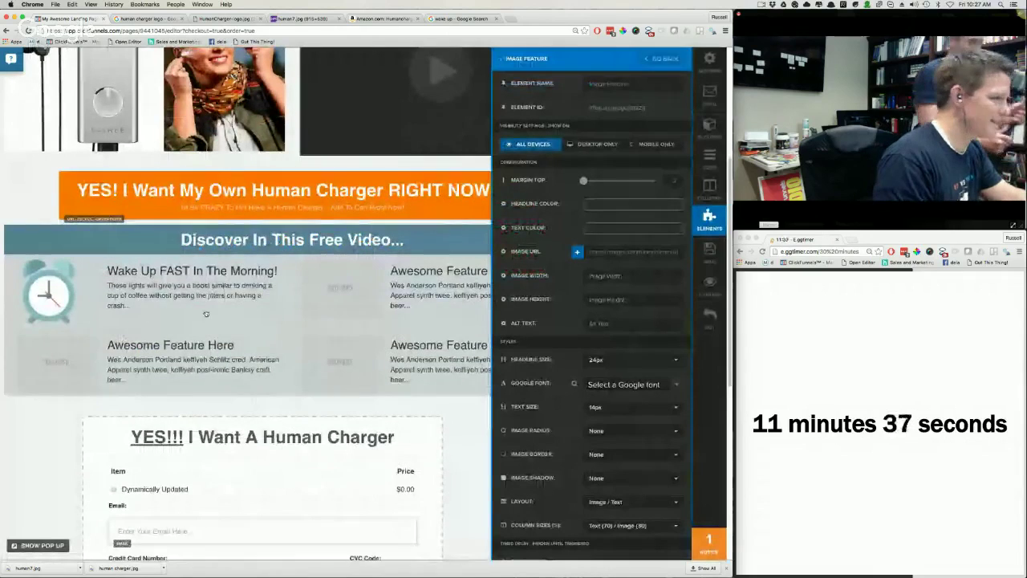
scroll(208, 315, up, 1)
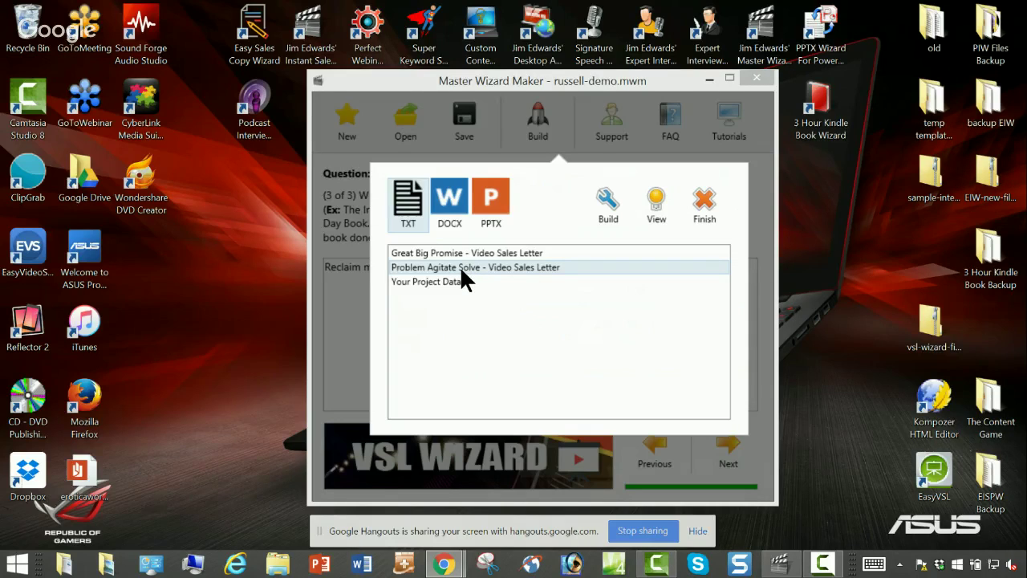
Step: Build the Problem Agitate Solve video sales letter as a TXT file, replacing russell-pas.txt in the Sample Output folder
click(408, 210)
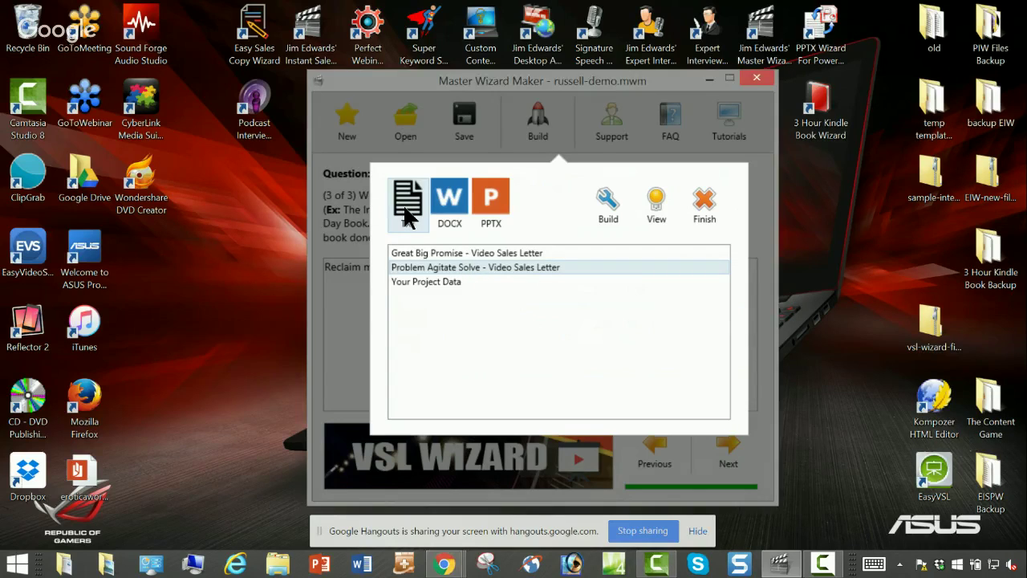
click(605, 203)
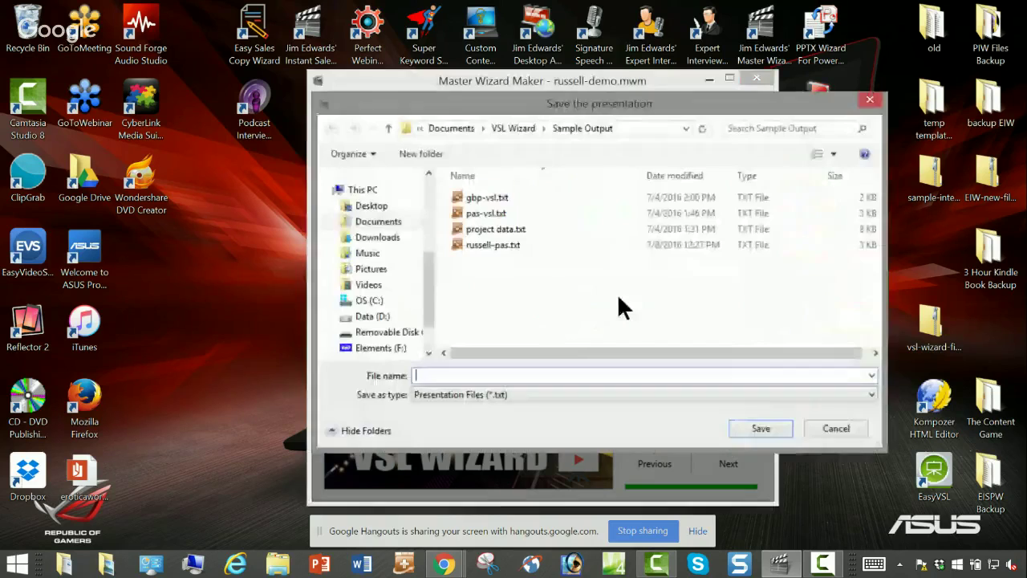
double_click(481, 245)
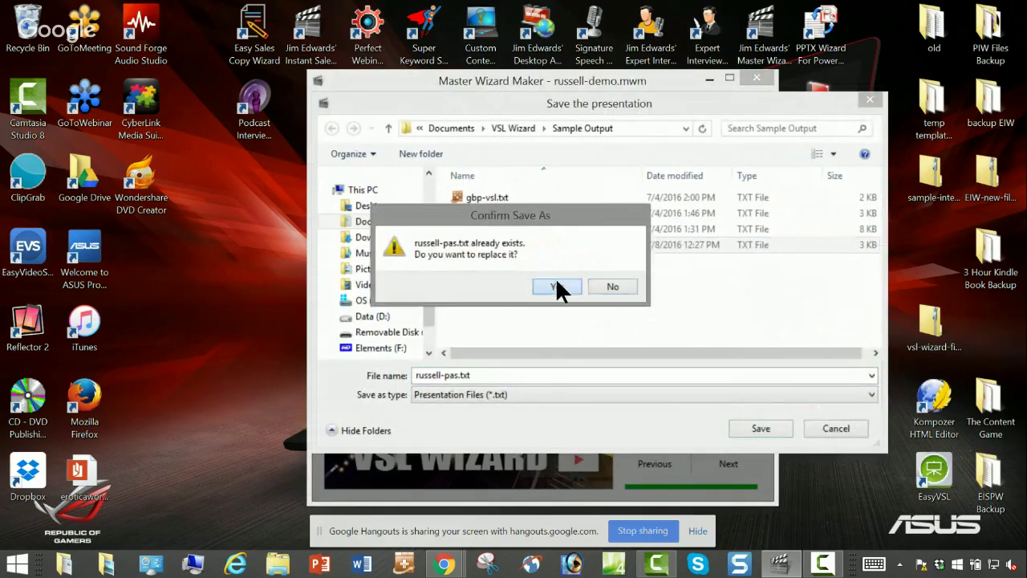
click(556, 284)
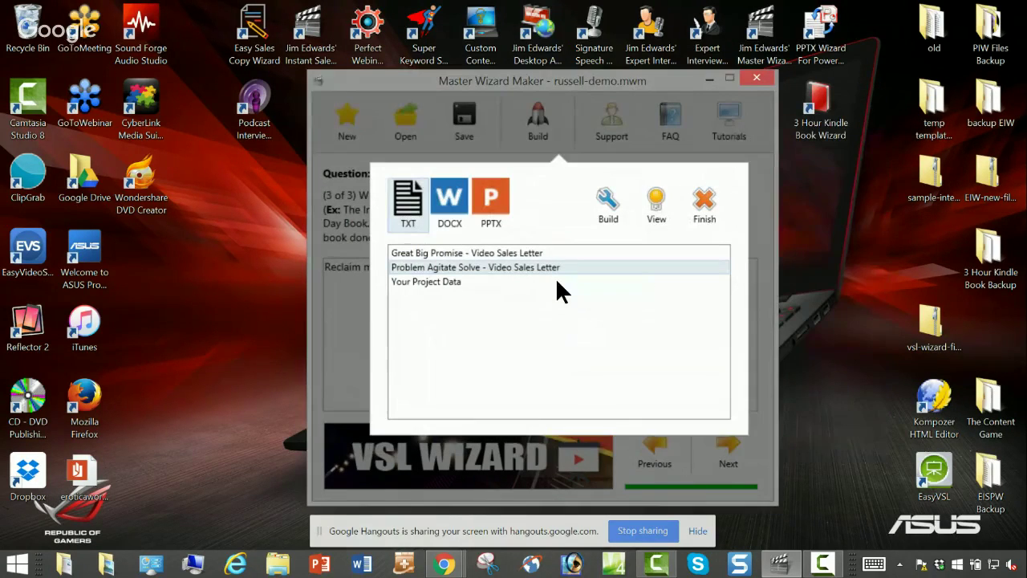
Step: View the built script with word wrap on and enter "Get more energy and revive your mental clarity fast..." as the first feature's headline
click(652, 207)
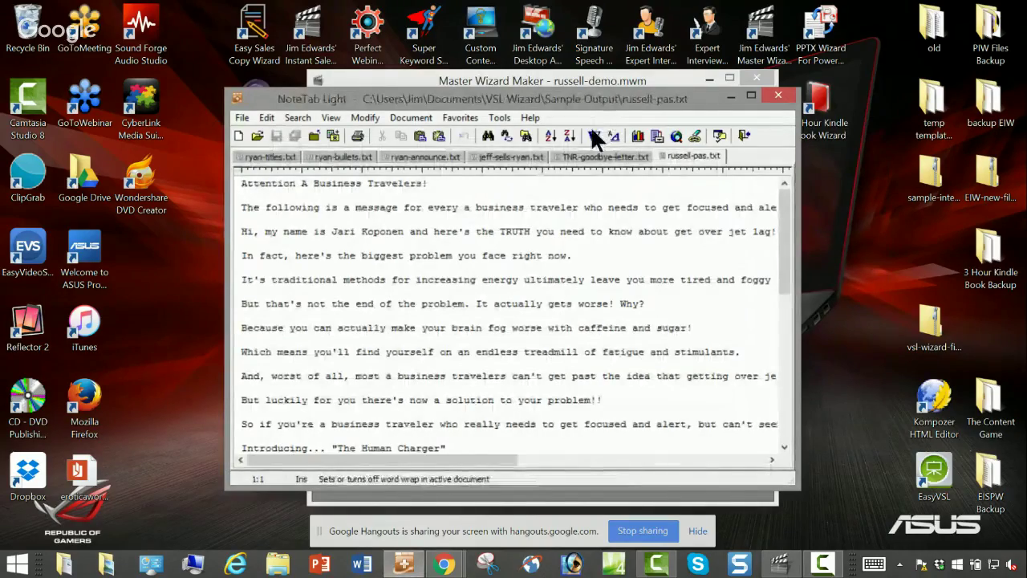
click(594, 135)
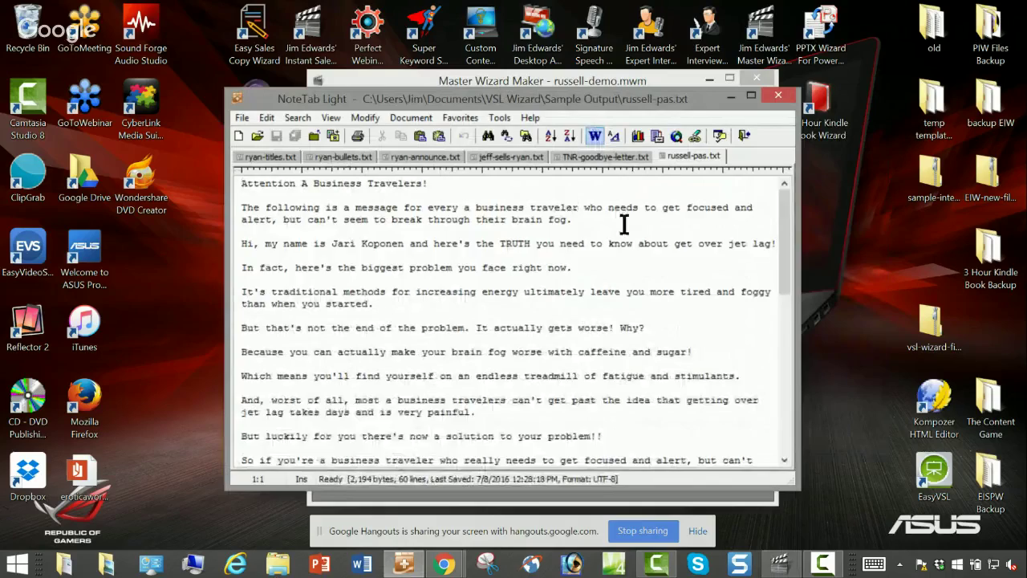
scroll(681, 236, down, 10)
text(Get more energy and revive your mental clarity fast...)
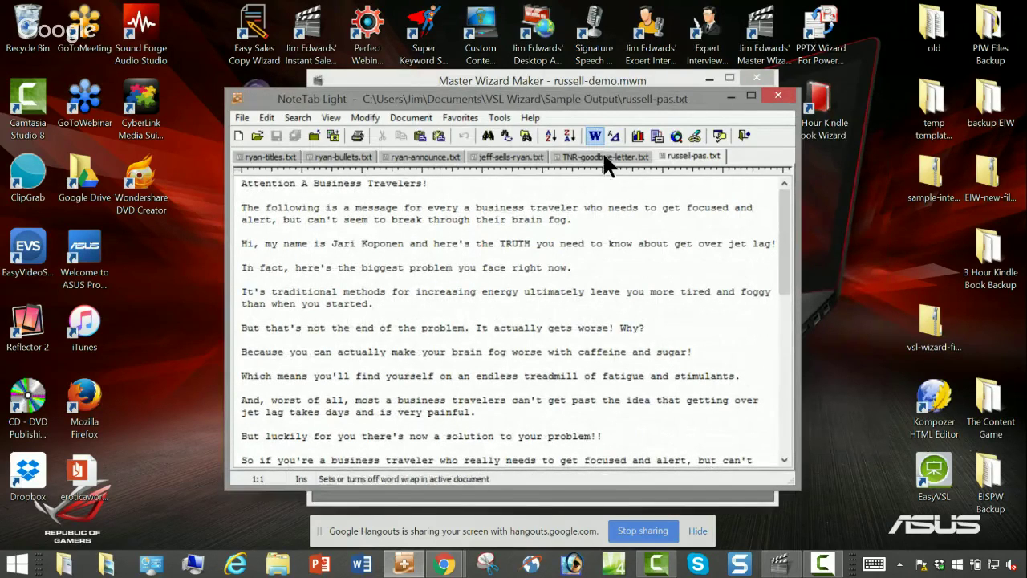
Step: Build the script as PPTX named russell-pas and headline the third feature "Avoid using dangerous stimulants that end up causing you to "crash" in the end..."
click(544, 79)
click(493, 200)
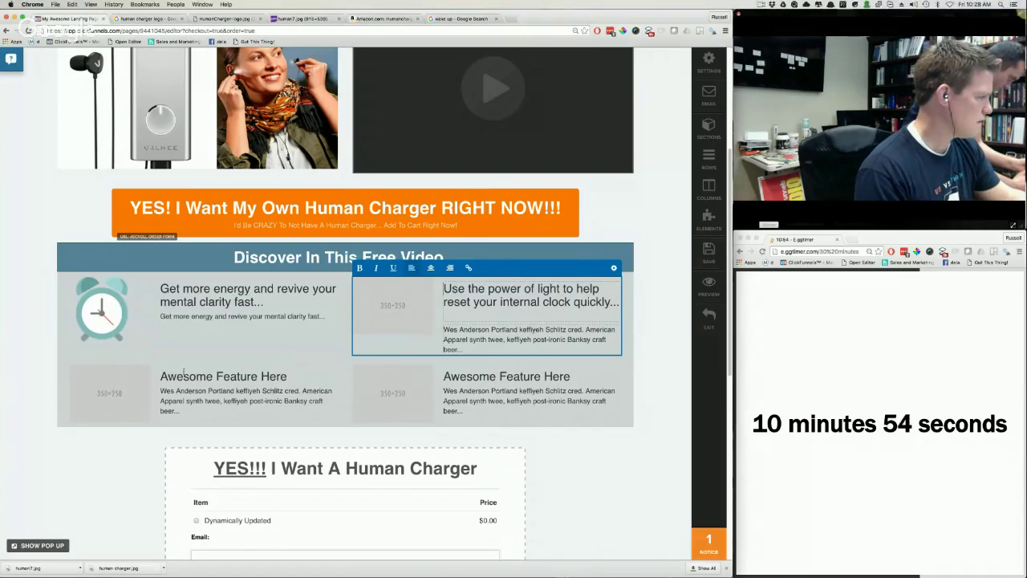
triple_click(183, 371)
text(- Avoid using dangerous stimulants that end up causing you to "crash" in the end...)
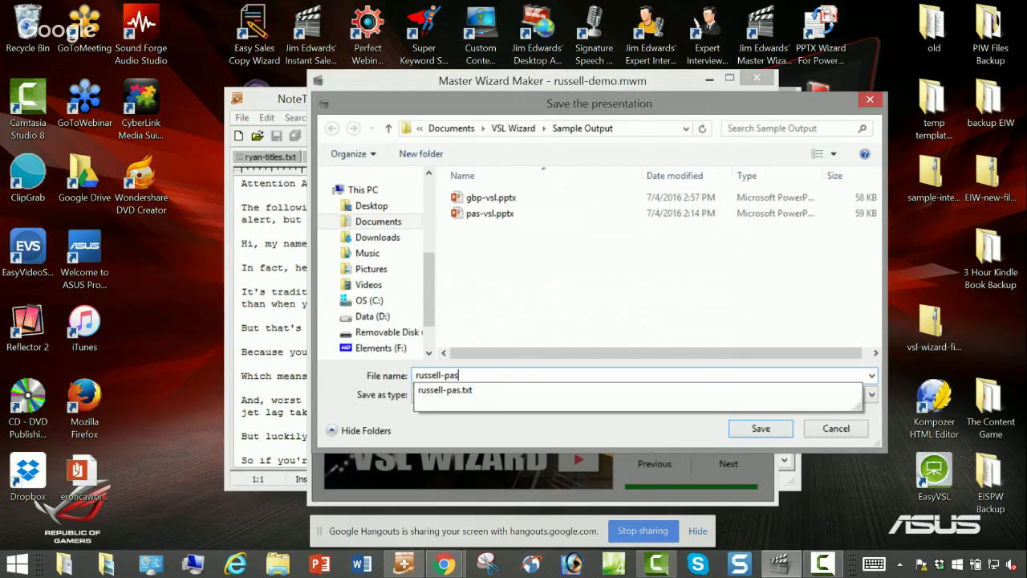
key(Return)
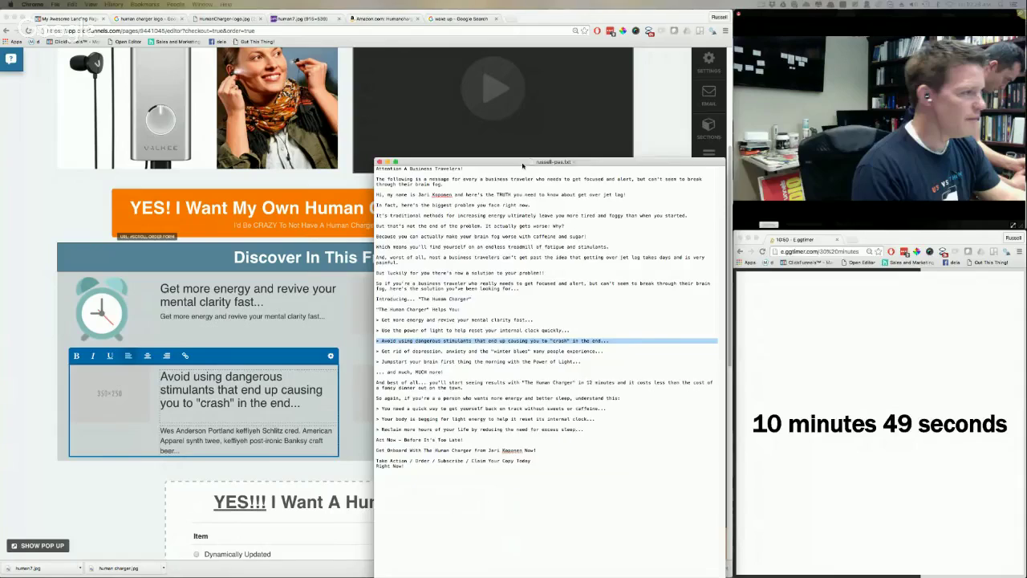
Step: Copy "Get rid of depression, anxiety and the "winter blues" many people experience..." from russell-pas.txt into the fourth feature's headline
drag(523, 165, 730, 130)
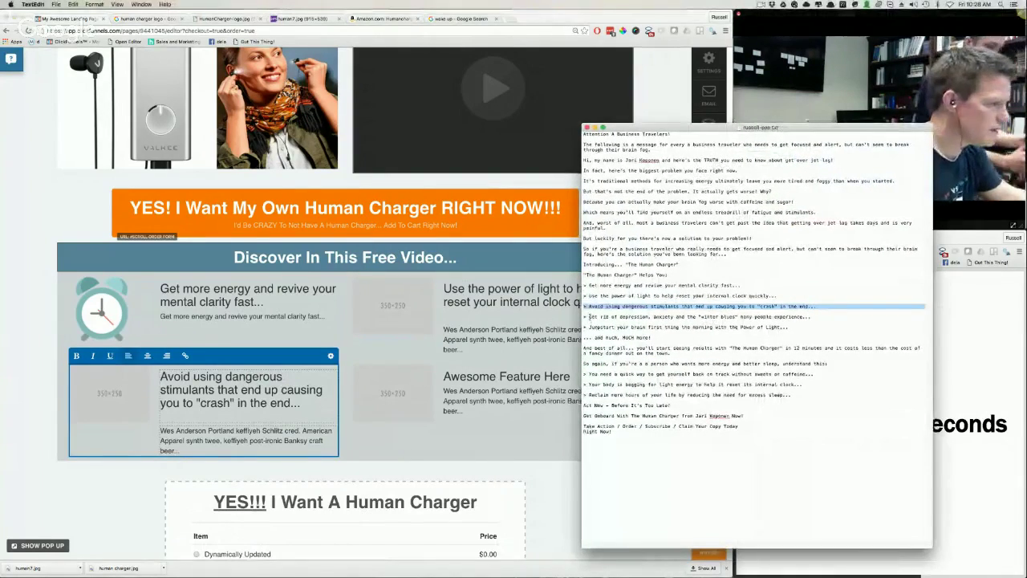
drag(588, 316, 809, 316)
key(super+c)
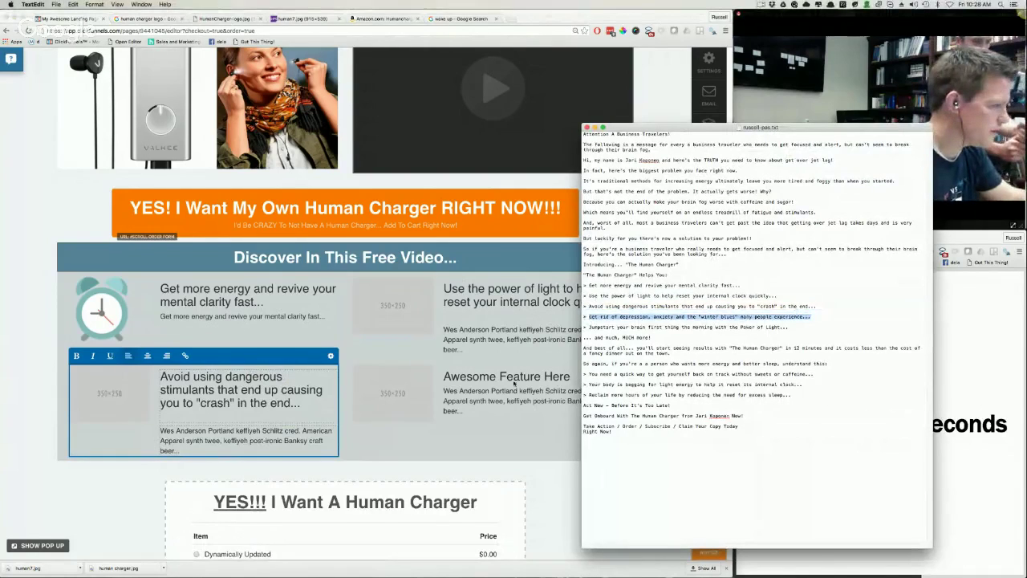
click(515, 378)
triple_click(514, 377)
key(super+v)
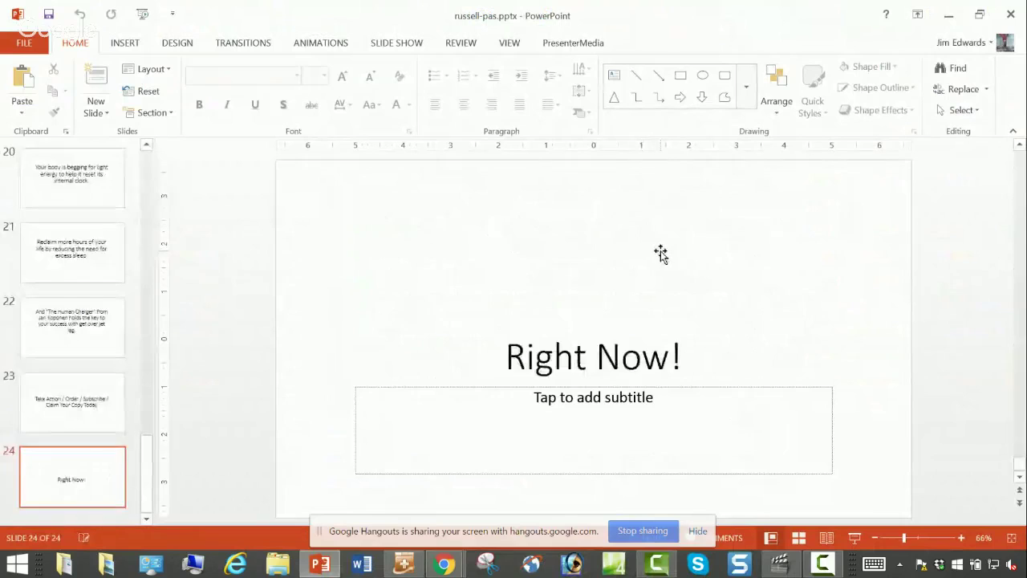
click(782, 273)
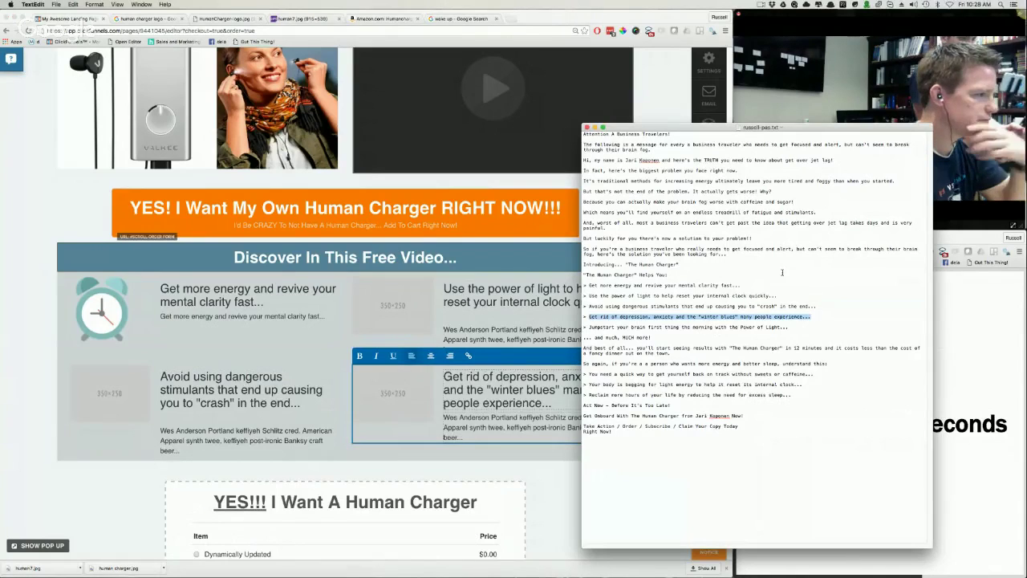
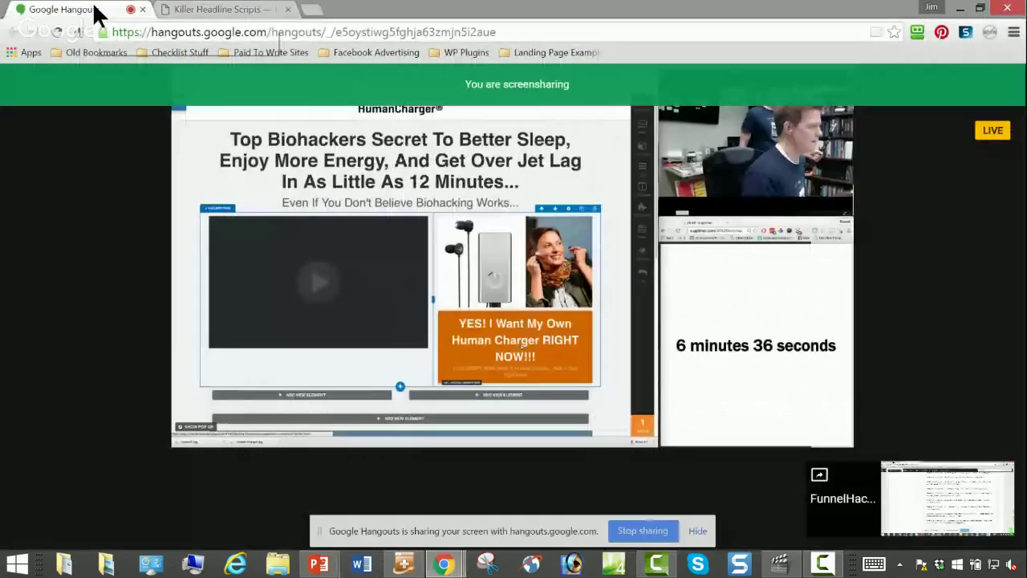
Step: Stop sharing the Hangouts screen and add an Arrow Right icon to the order page's "Add To Cart!" button
click(642, 530)
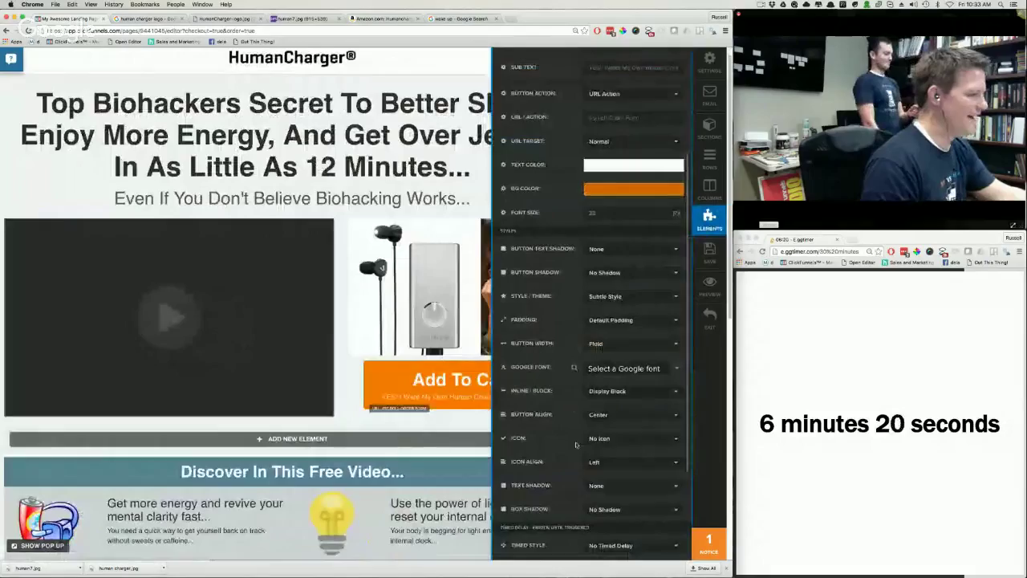
click(575, 445)
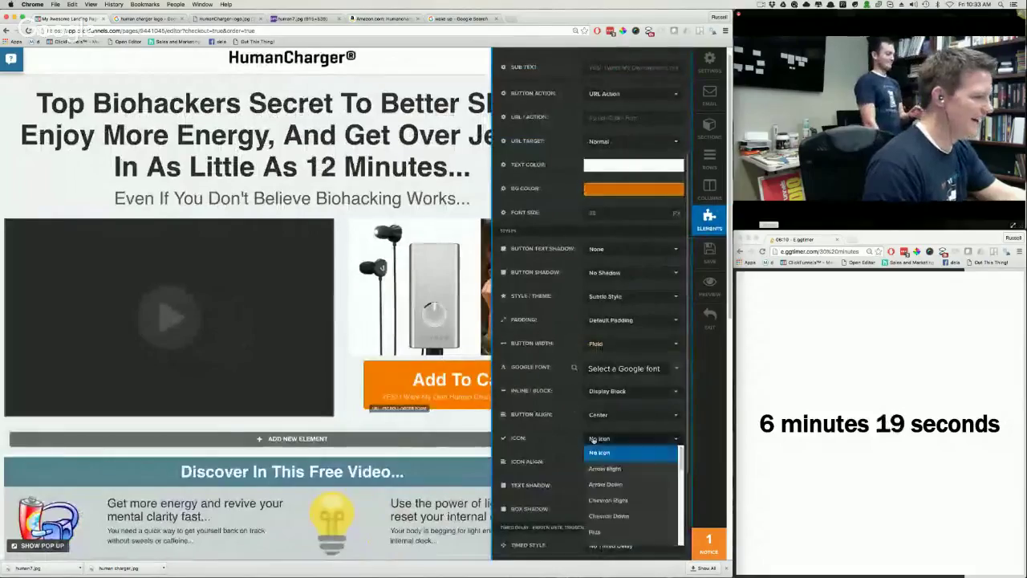
click(610, 468)
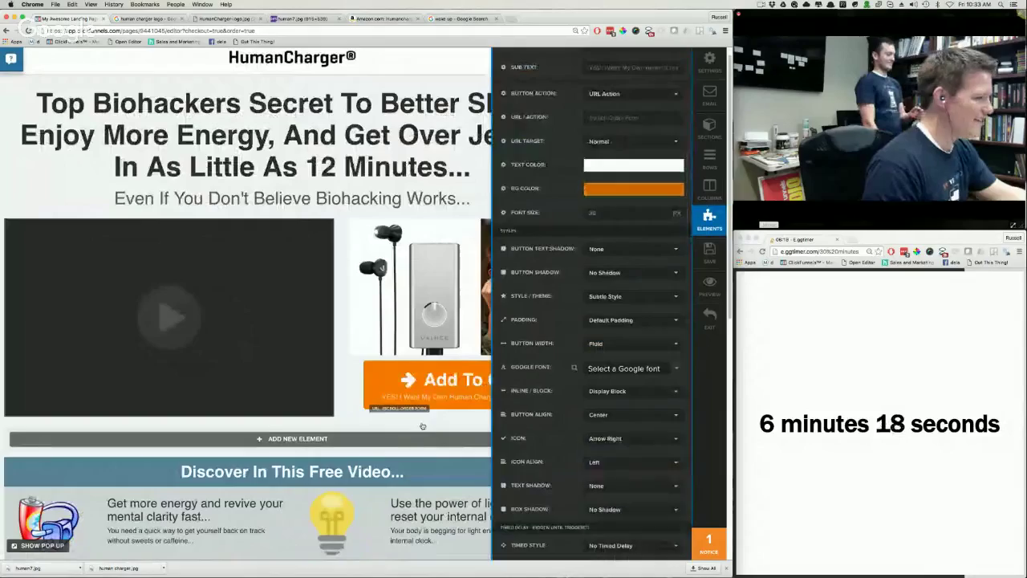
click(422, 426)
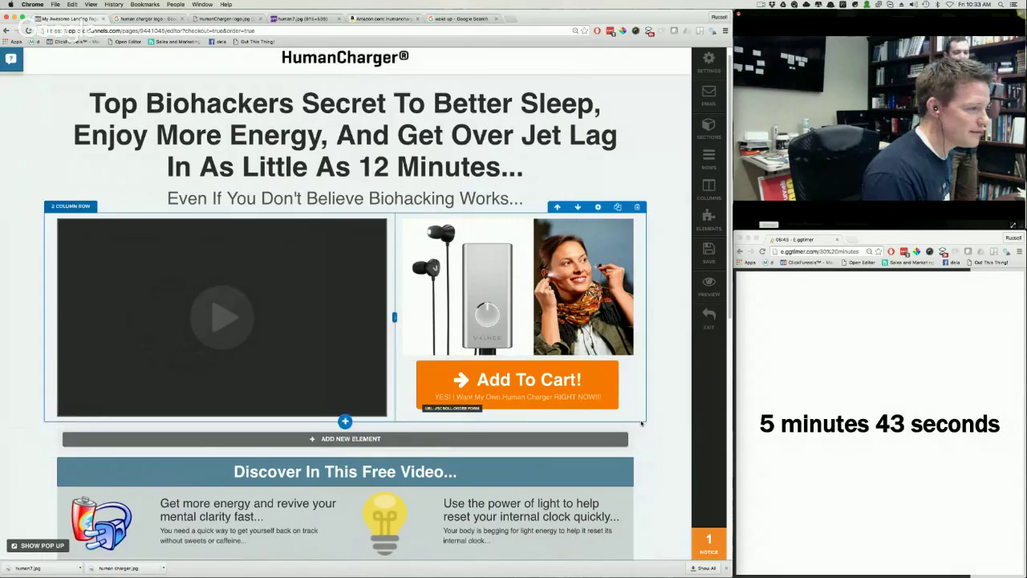
Step: Delete the empty row between the video and product image row and the "Discover In This Free Video..." section
click(638, 415)
click(579, 192)
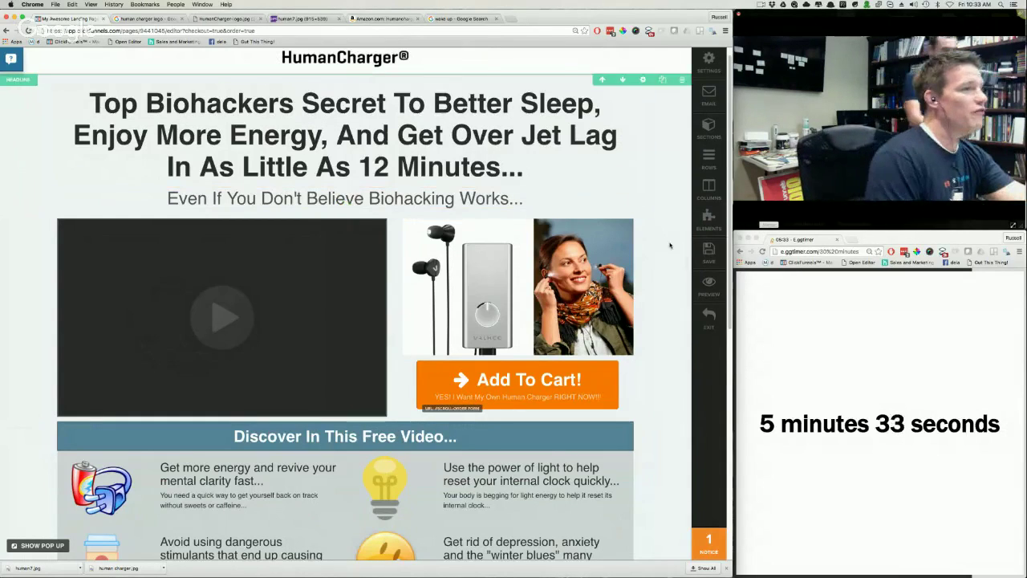
Step: Review the order page's headline, subheadline, video, product image, "Add To Cart!" button and feature list
click(573, 119)
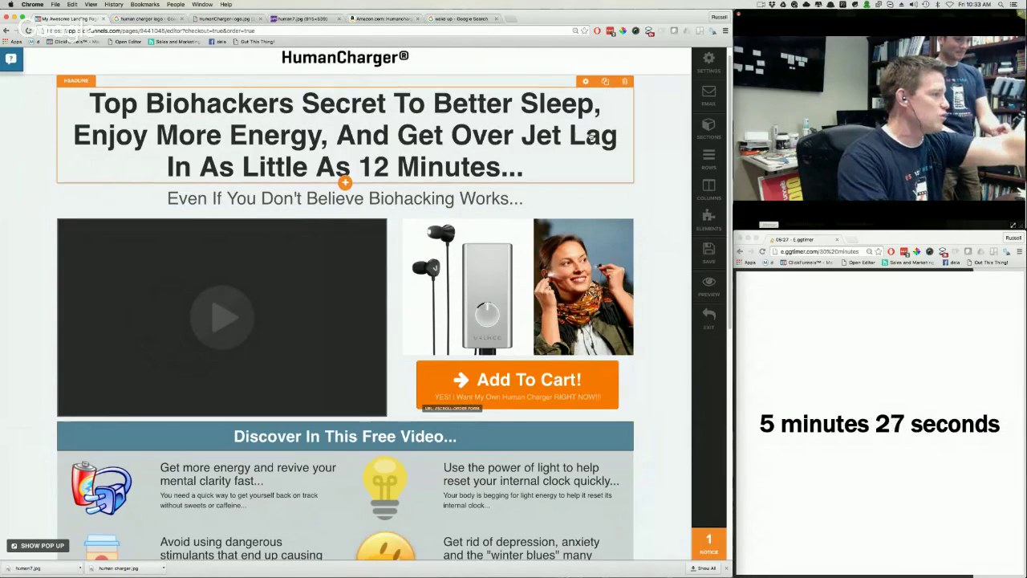
click(499, 199)
click(253, 310)
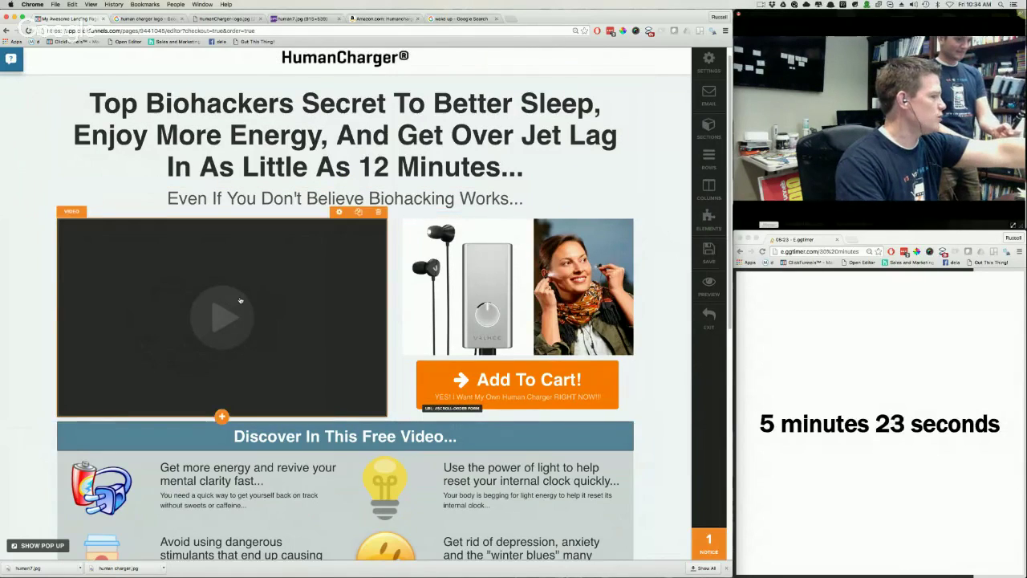
click(514, 283)
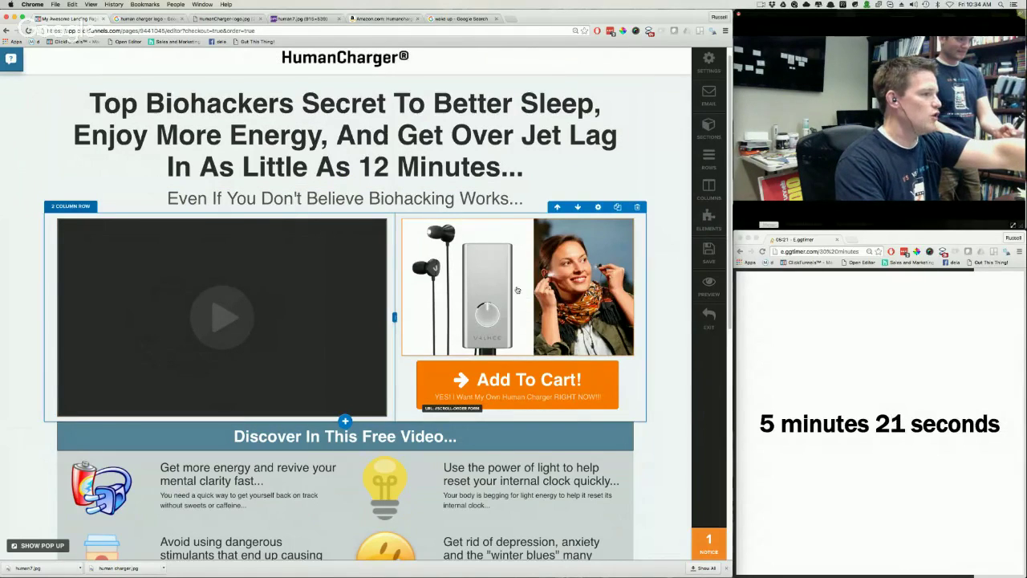
click(531, 386)
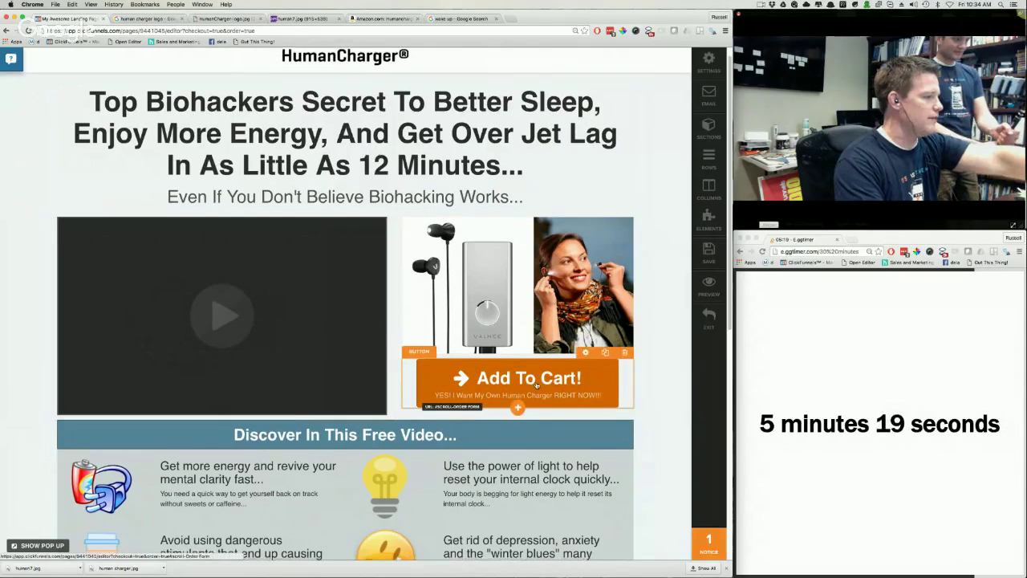
scroll(623, 404, down, 1)
scroll(634, 406, down, 2)
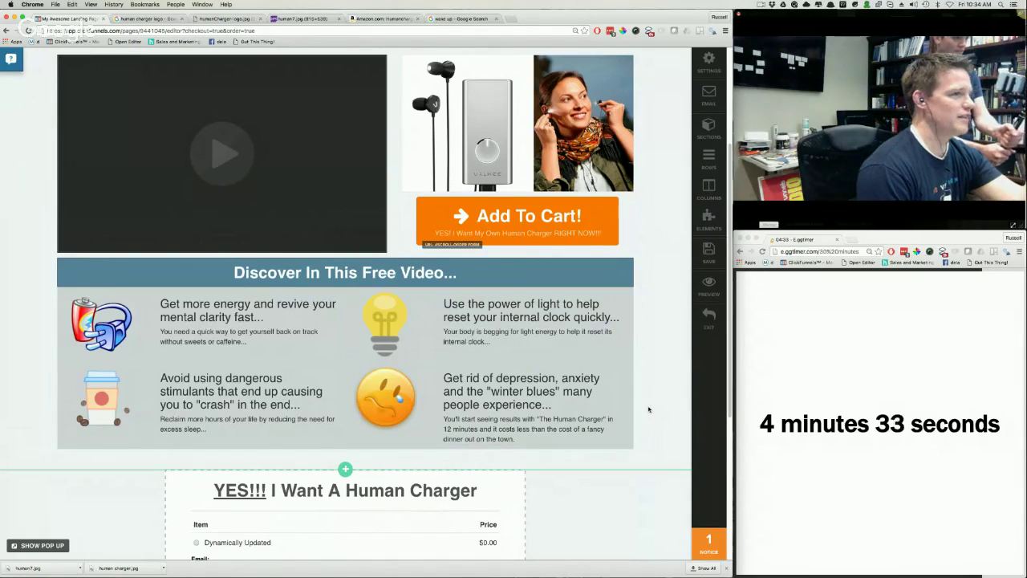
Step: Open the Funnel University free-gift page in a new browser tab and examine its video, secrets list and membership offer layout
click(519, 22)
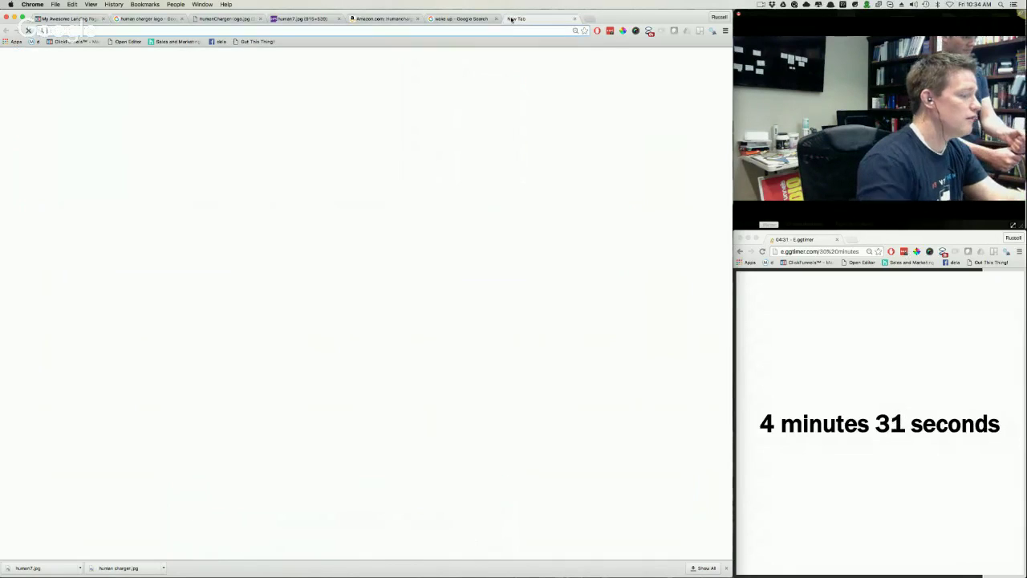
text(funnel)
key(Return)
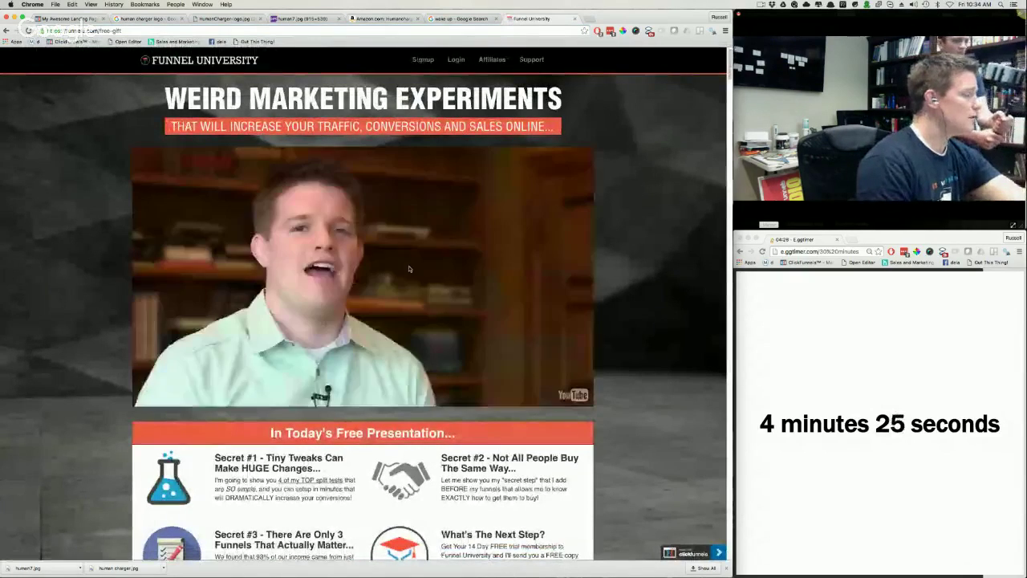
scroll(408, 269, down, 5)
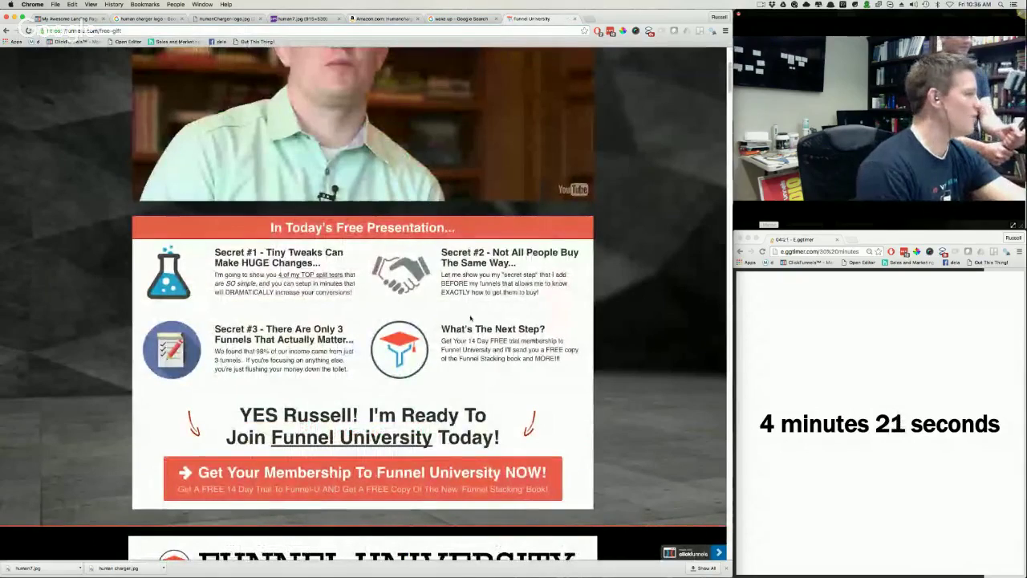
Step: Return to the Human Charger order page and review it from the headline down to the order form
click(66, 17)
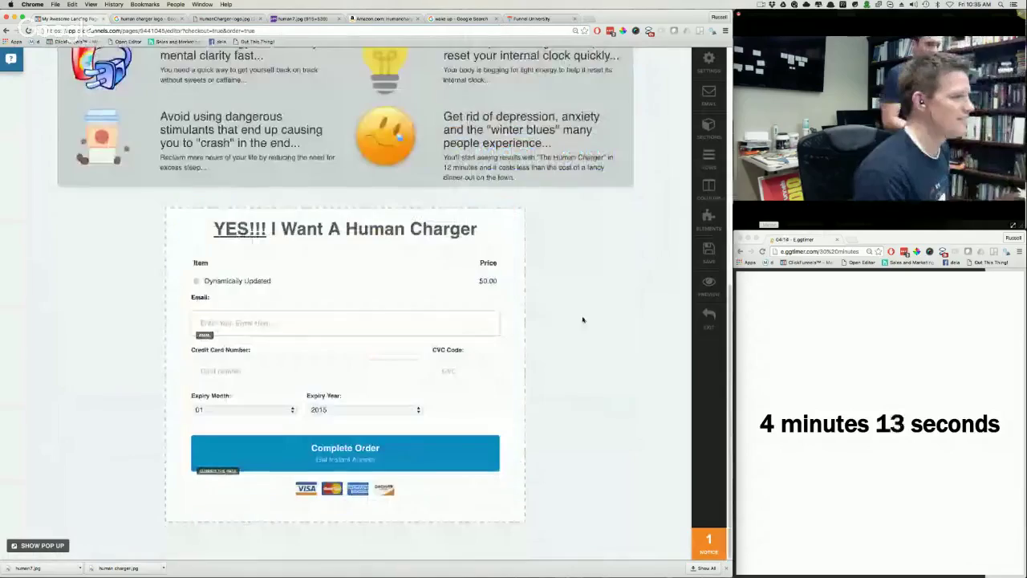
scroll(583, 319, up, 3)
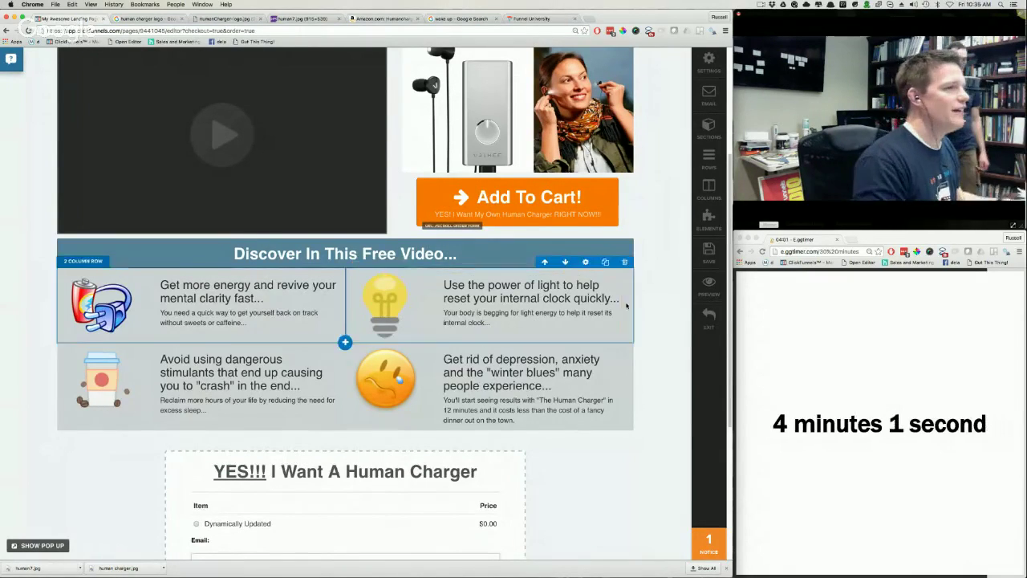
scroll(542, 295, up, 3)
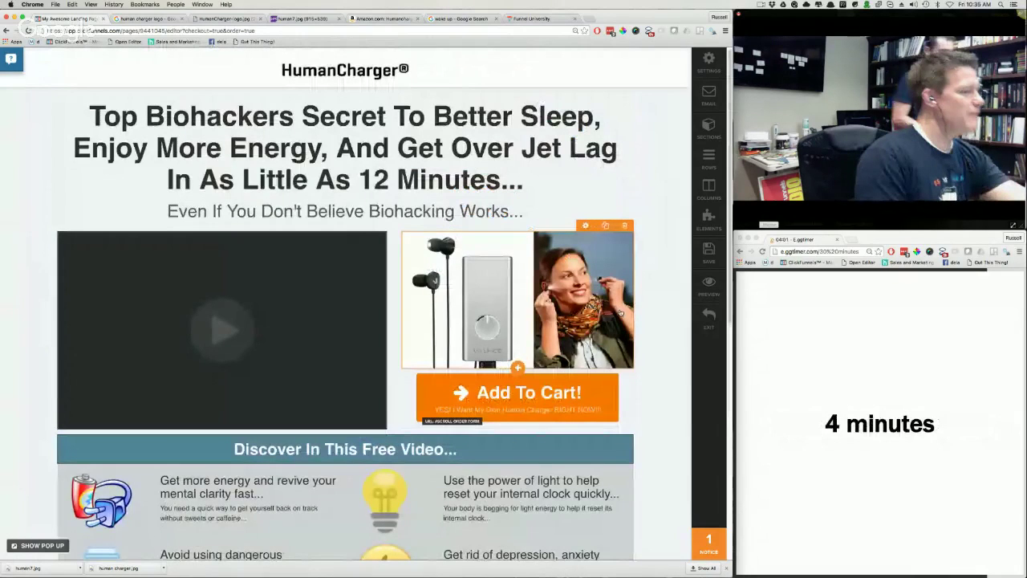
scroll(393, 299, down, 5)
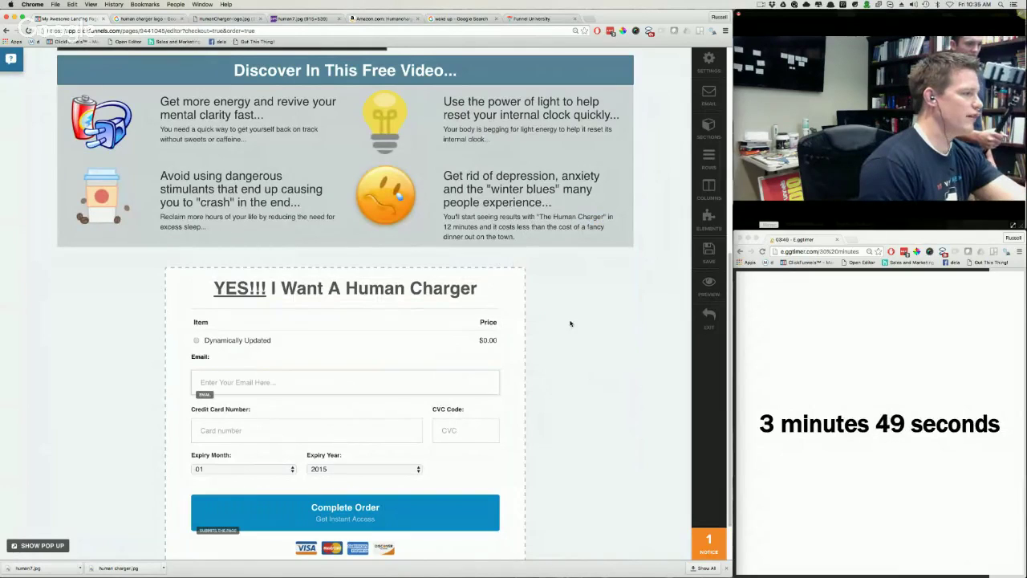
scroll(570, 325, up, 1)
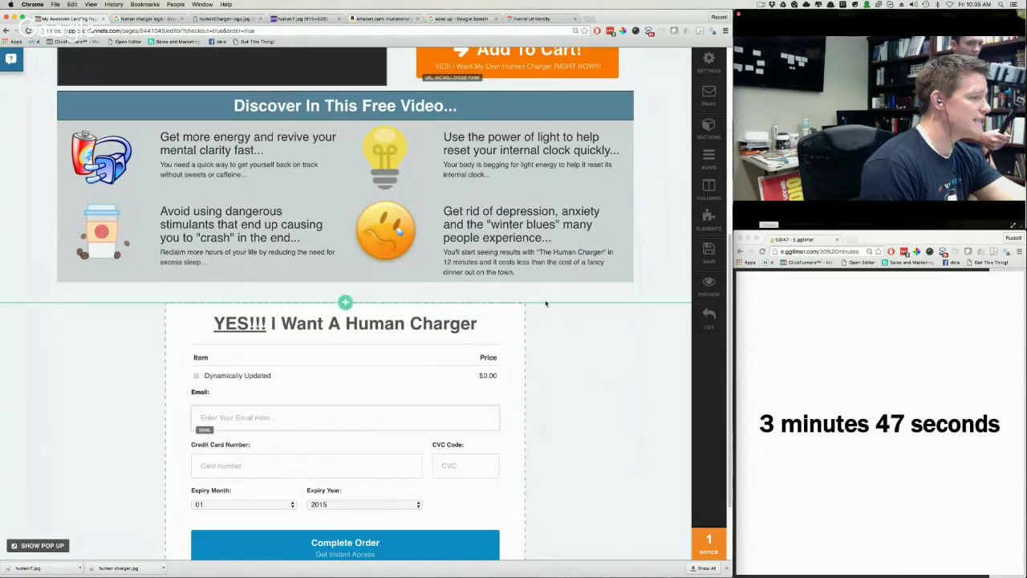
Step: Hide the Order Form section of the order page
click(477, 309)
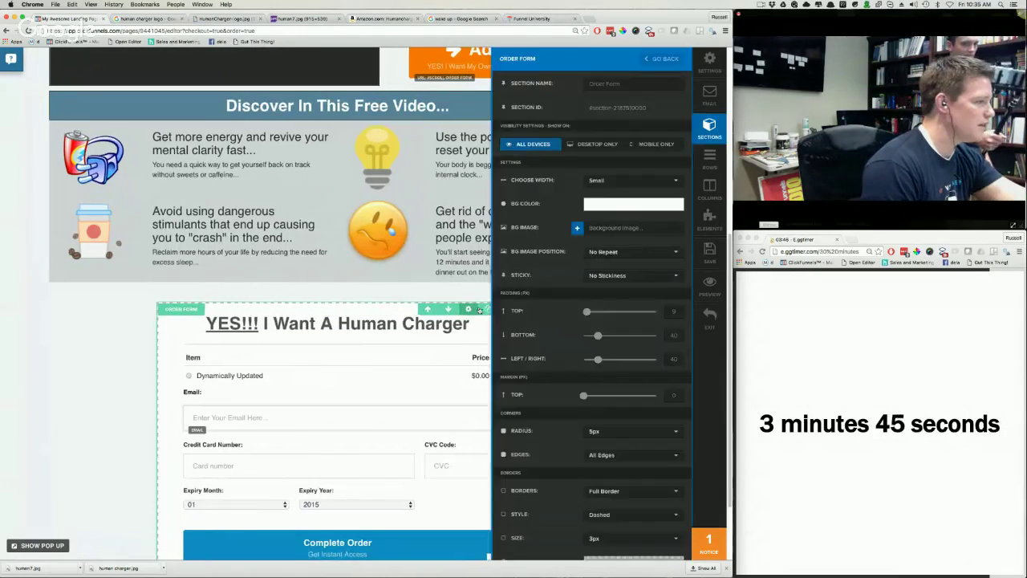
scroll(590, 305, down, 5)
scroll(589, 305, up, 5)
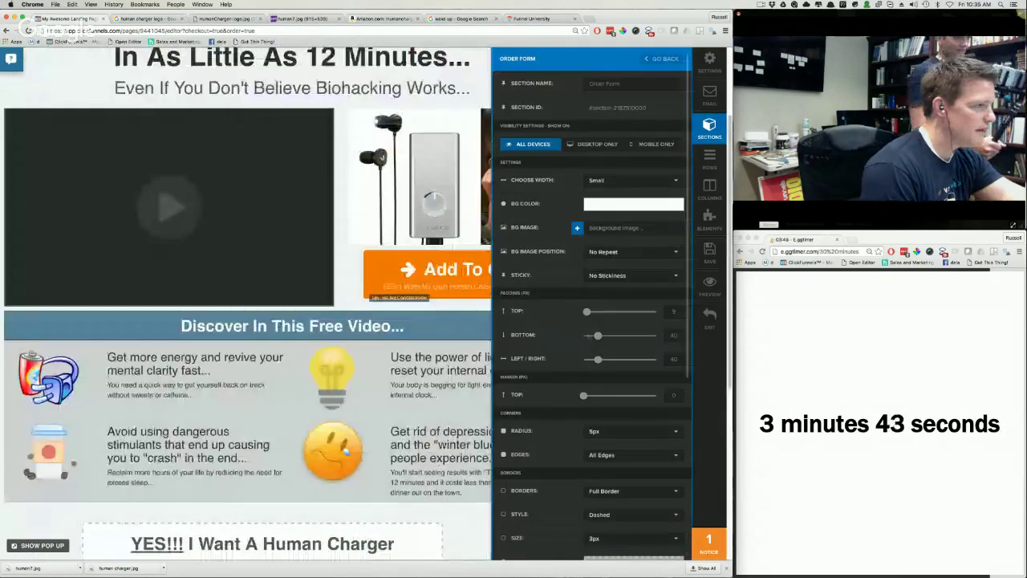
click(709, 128)
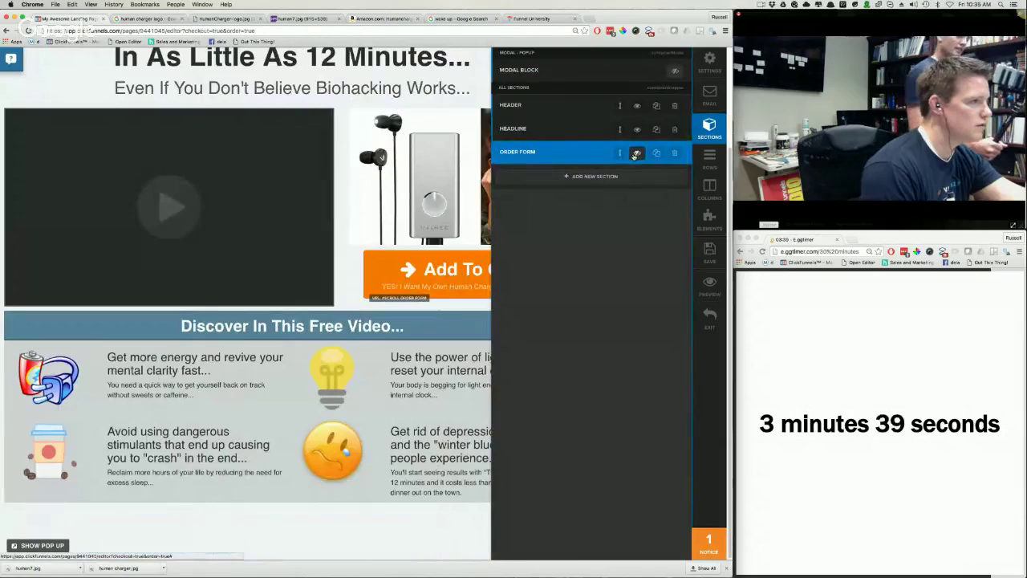
Step: Check the "Add To Cart!" button's settings, then save the page and preview it down to the feature list
click(511, 277)
click(511, 276)
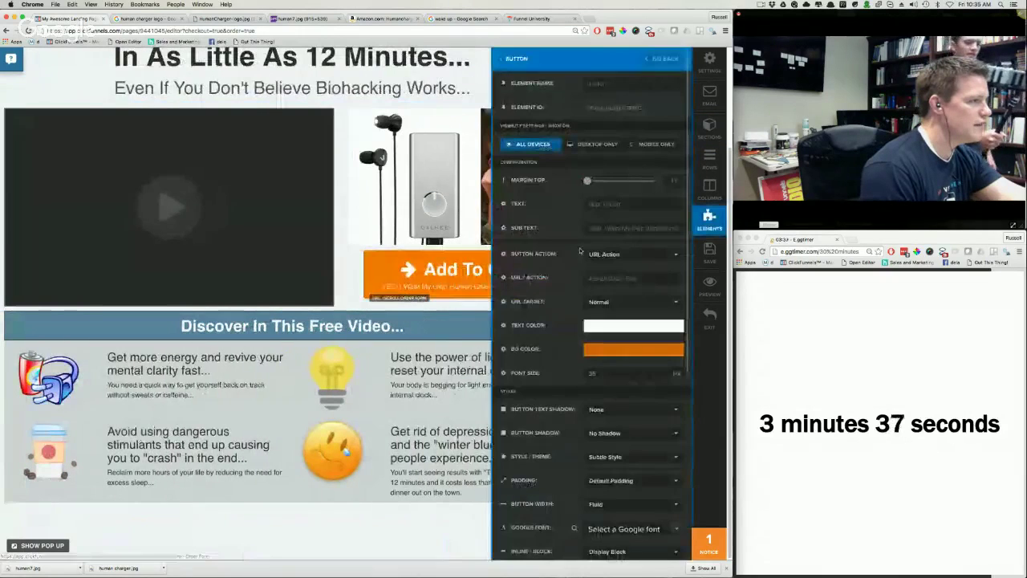
click(457, 329)
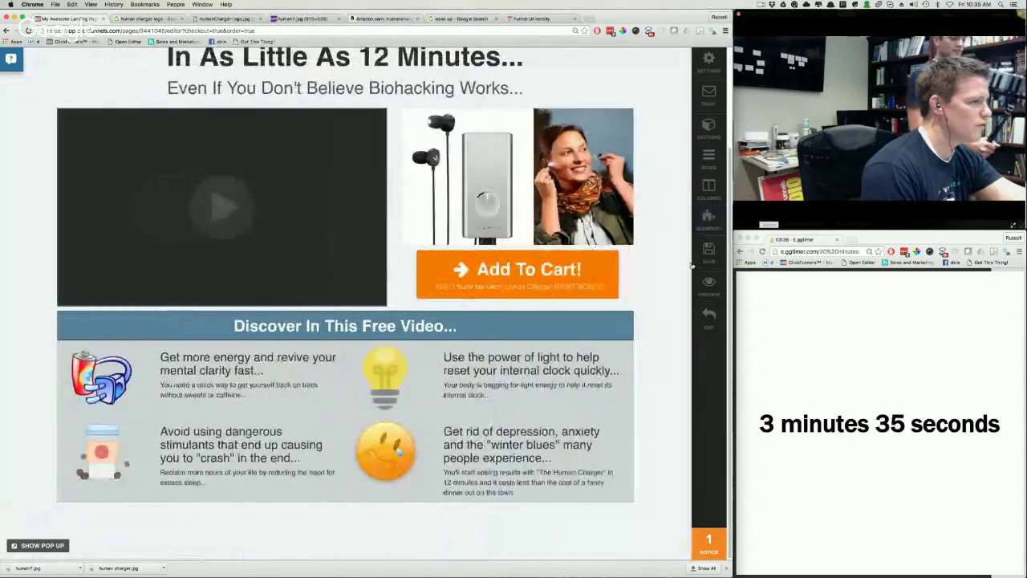
click(709, 250)
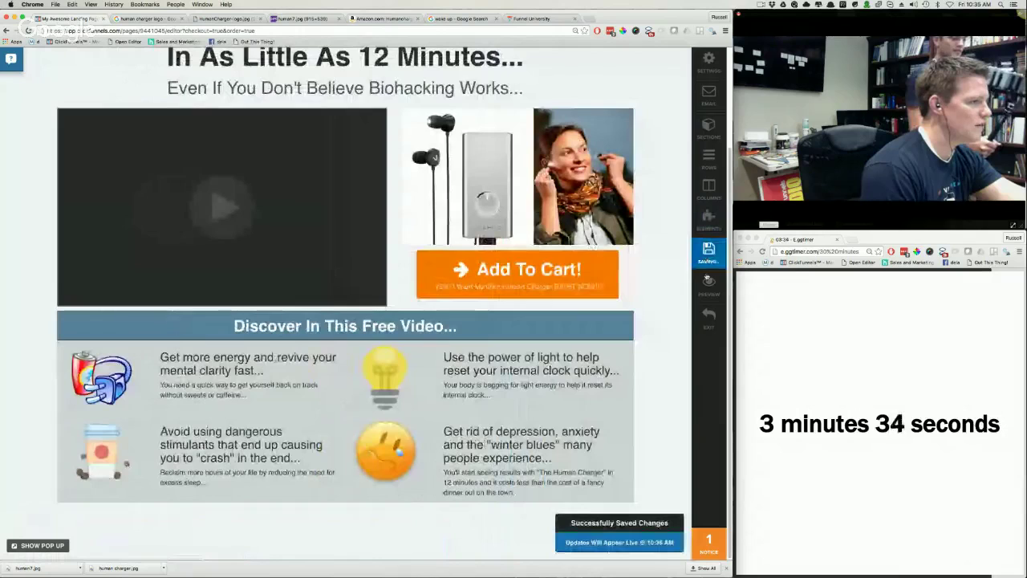
click(709, 288)
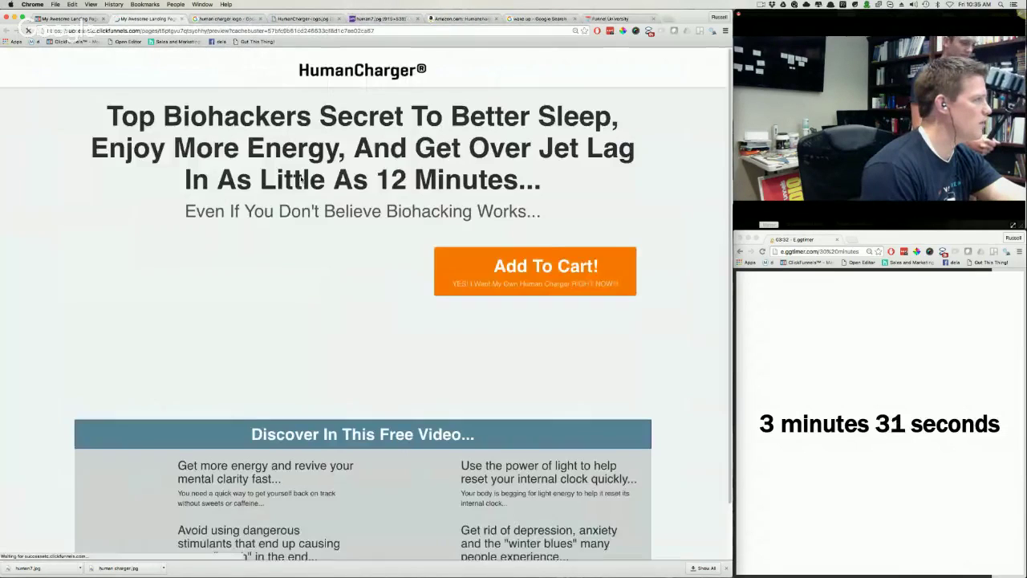
scroll(372, 247, down, 2)
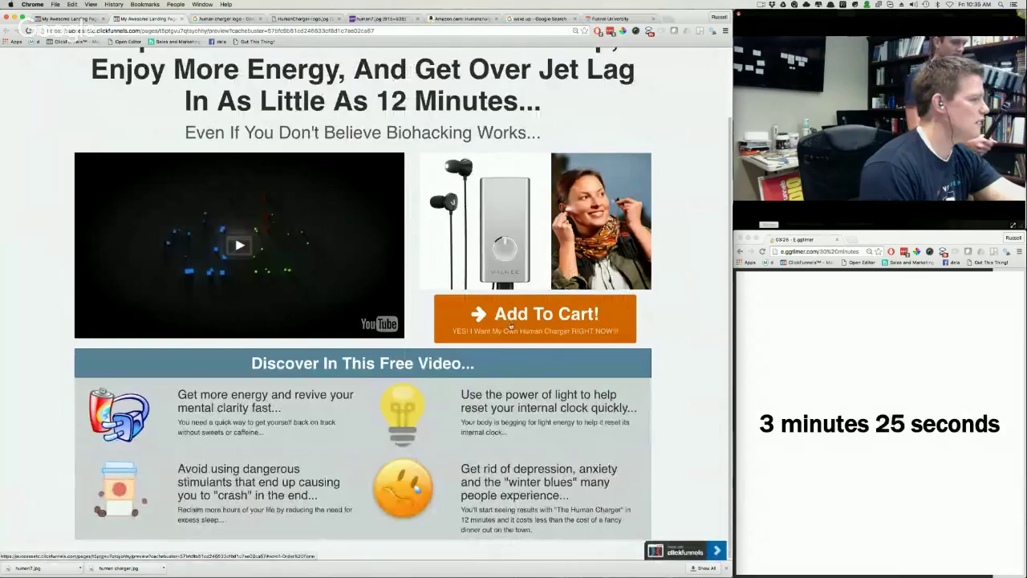
Step: Return to the page editor and make the Order Form section visible again
click(71, 19)
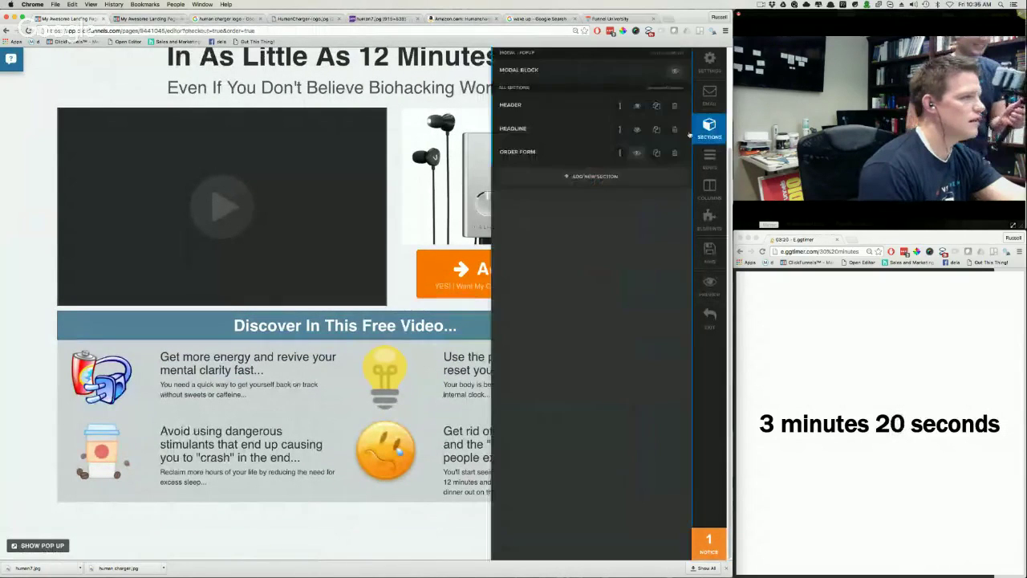
scroll(530, 373, down, 1)
scroll(530, 373, down, 5)
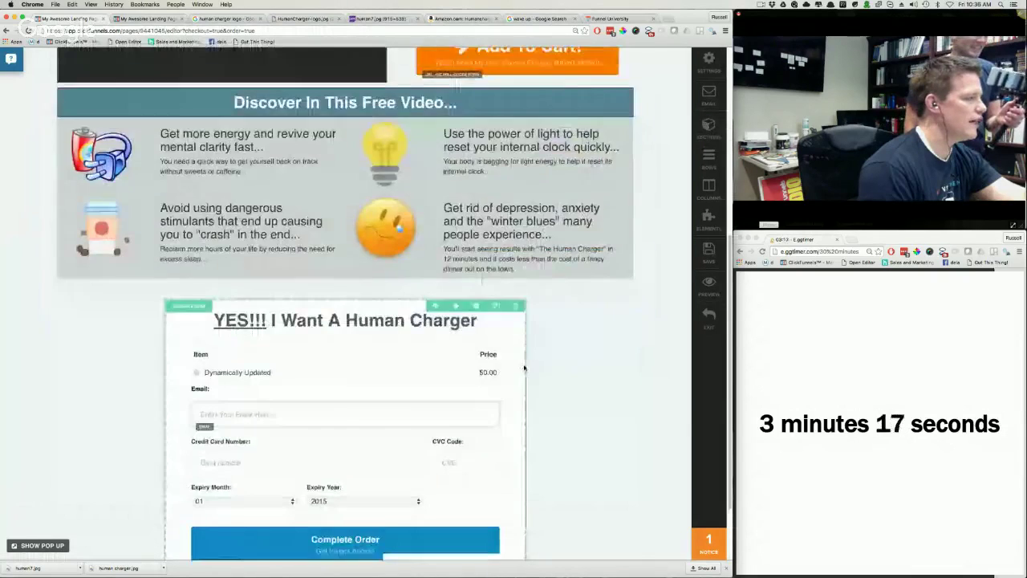
scroll(511, 410, up, 3)
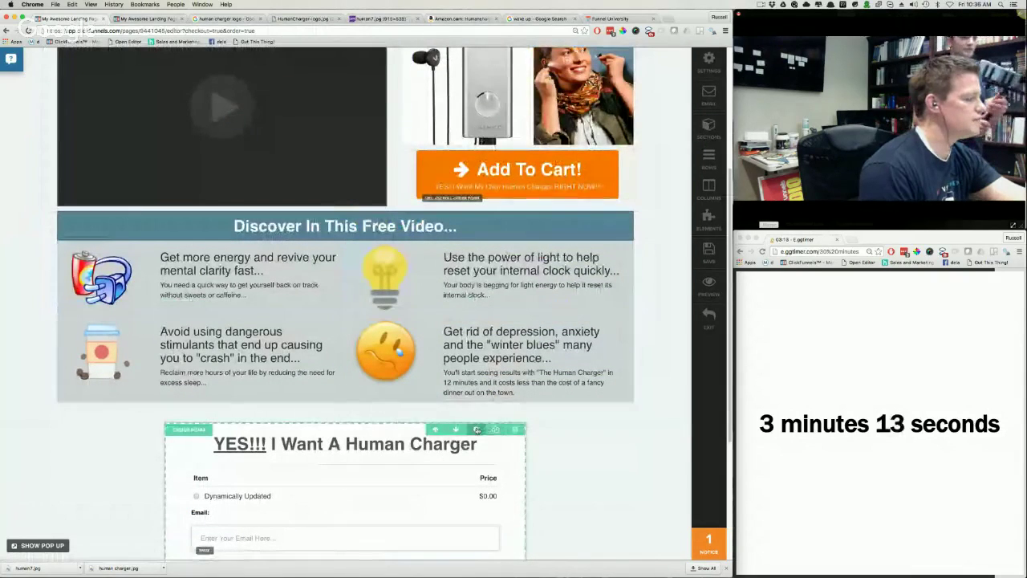
Step: Change the "Add To Cart!" button's action to Show / Hide Action
click(514, 176)
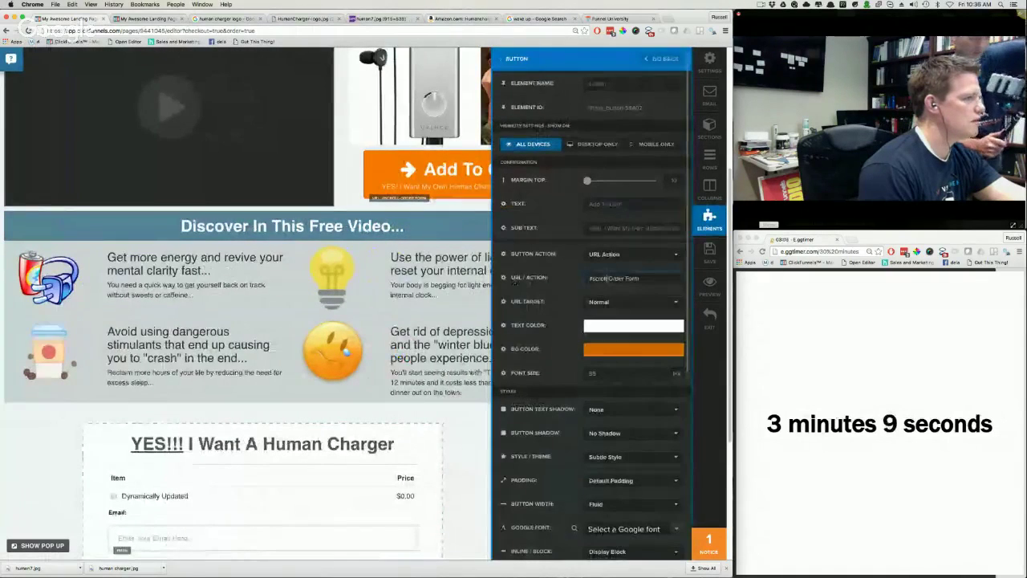
click(605, 254)
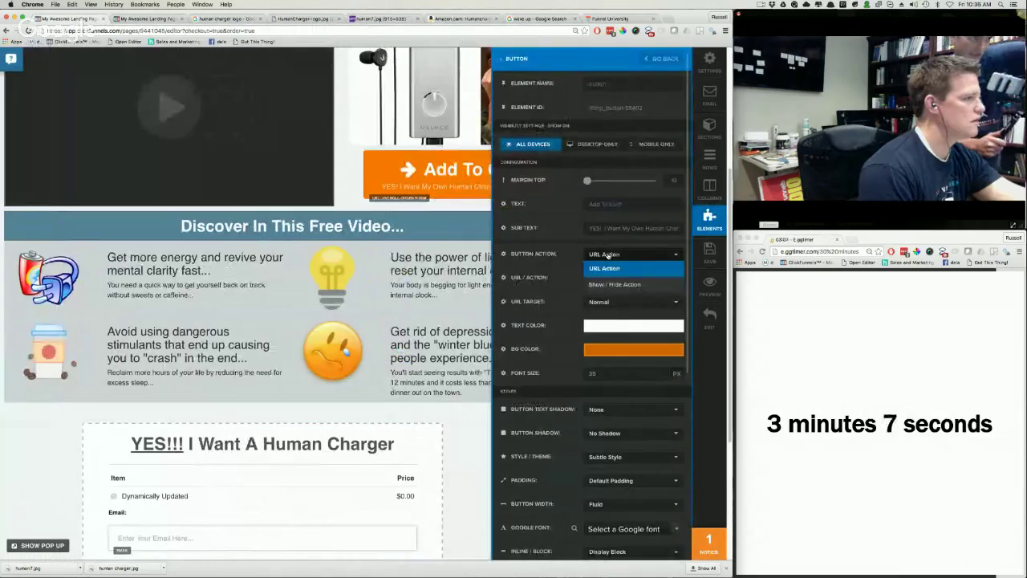
click(612, 280)
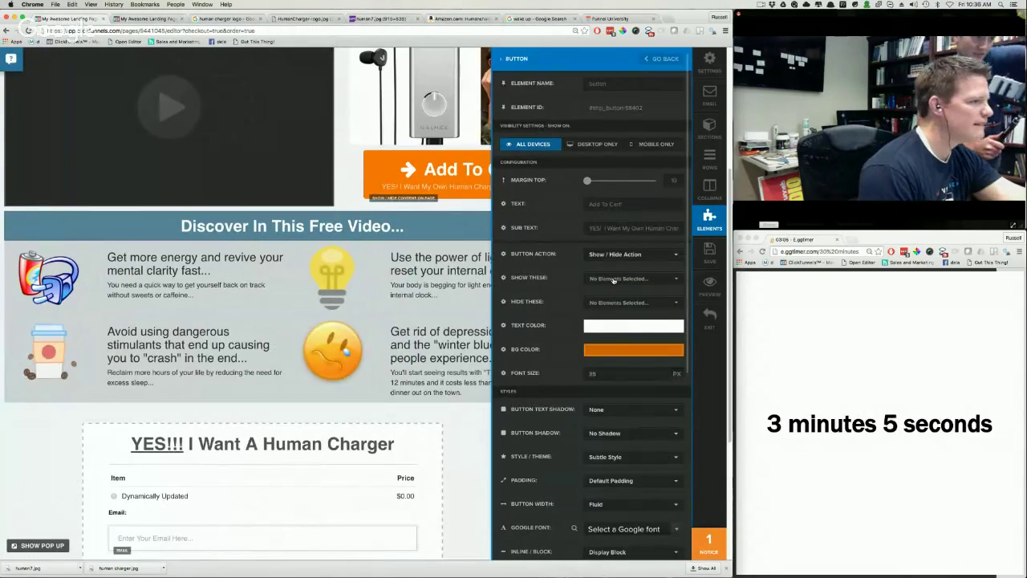
click(613, 280)
scroll(638, 346, down, 5)
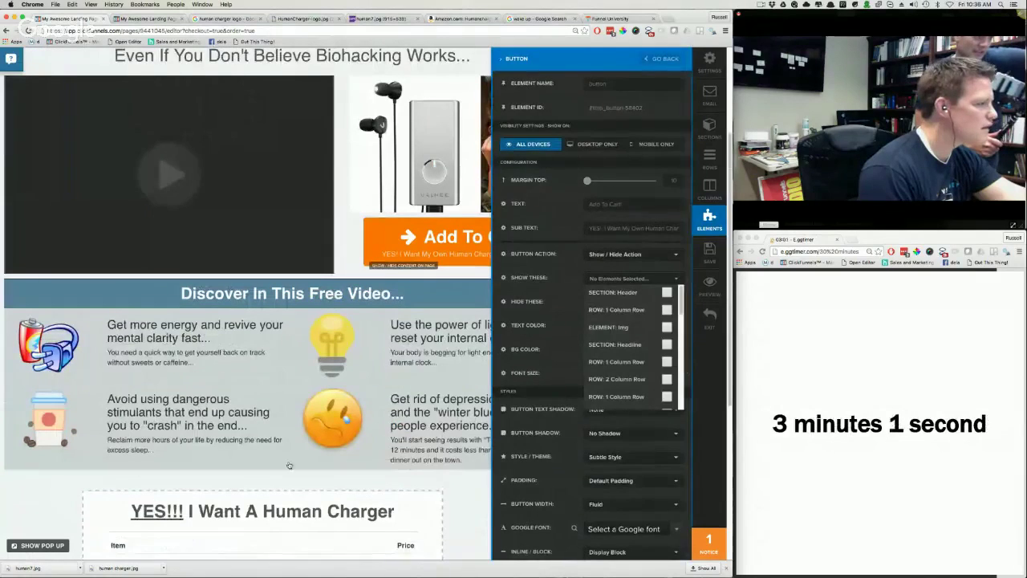
click(242, 484)
scroll(479, 380, down, 2)
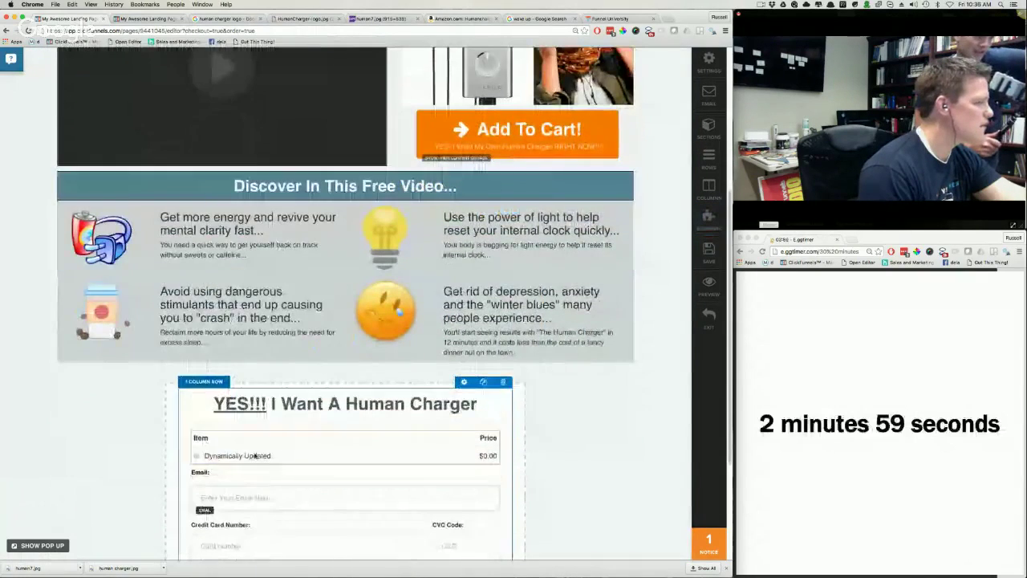
Step: Set the "Add To Cart!" button to show the Order Form section
click(516, 131)
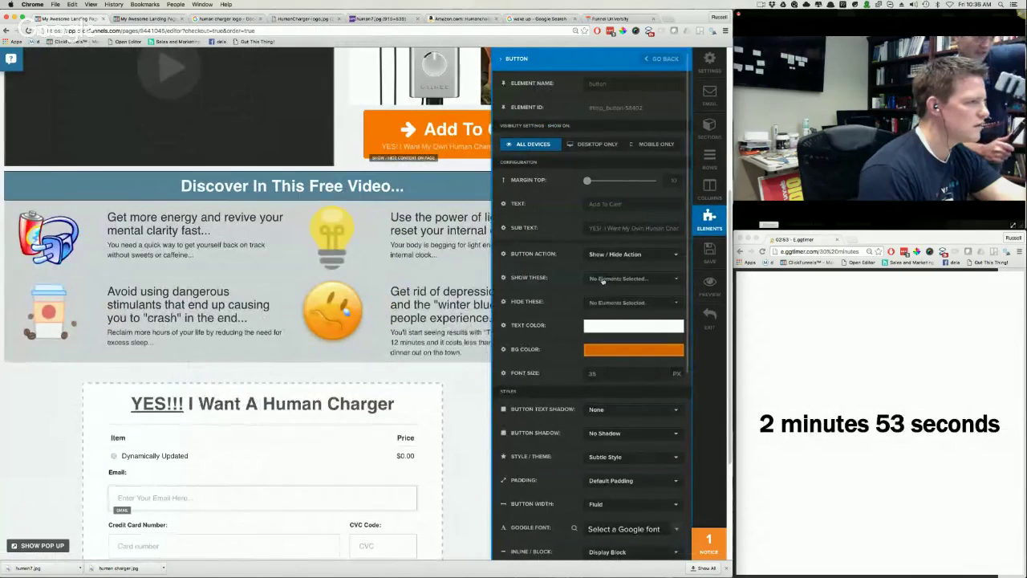
click(602, 279)
drag(680, 313, 656, 410)
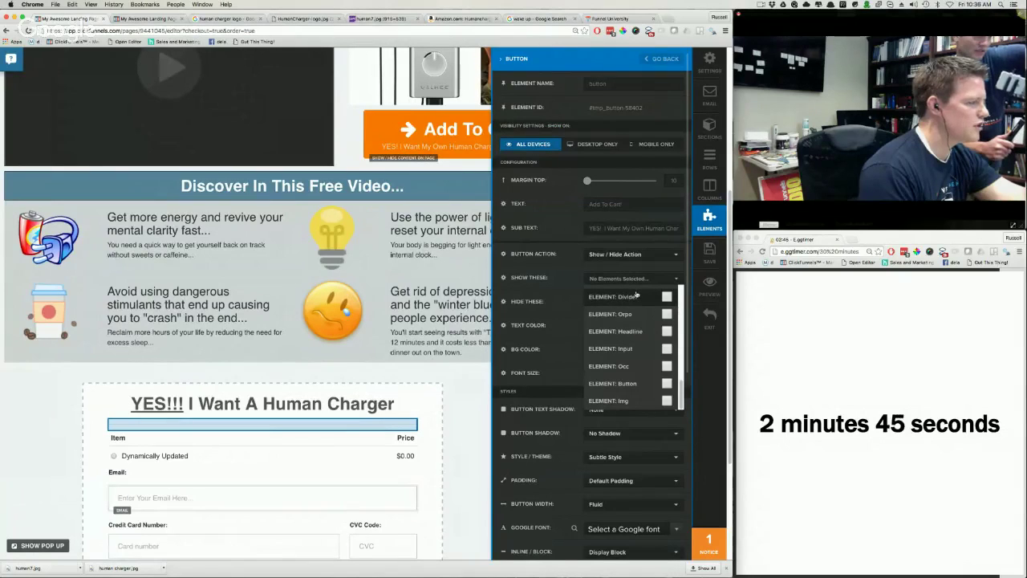
scroll(636, 297, up, 3)
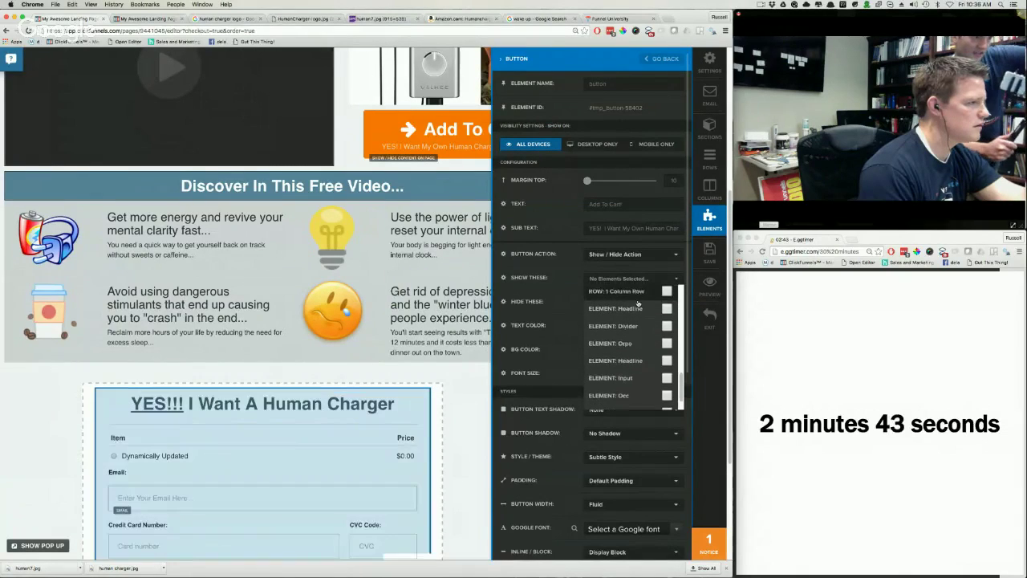
scroll(638, 300, up, 1)
scroll(637, 297, up, 1)
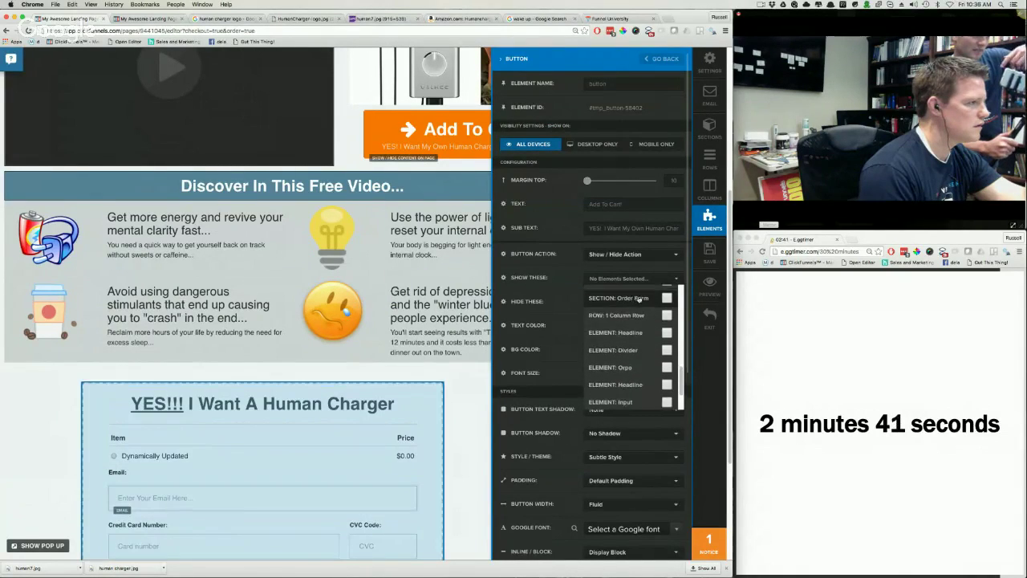
click(578, 288)
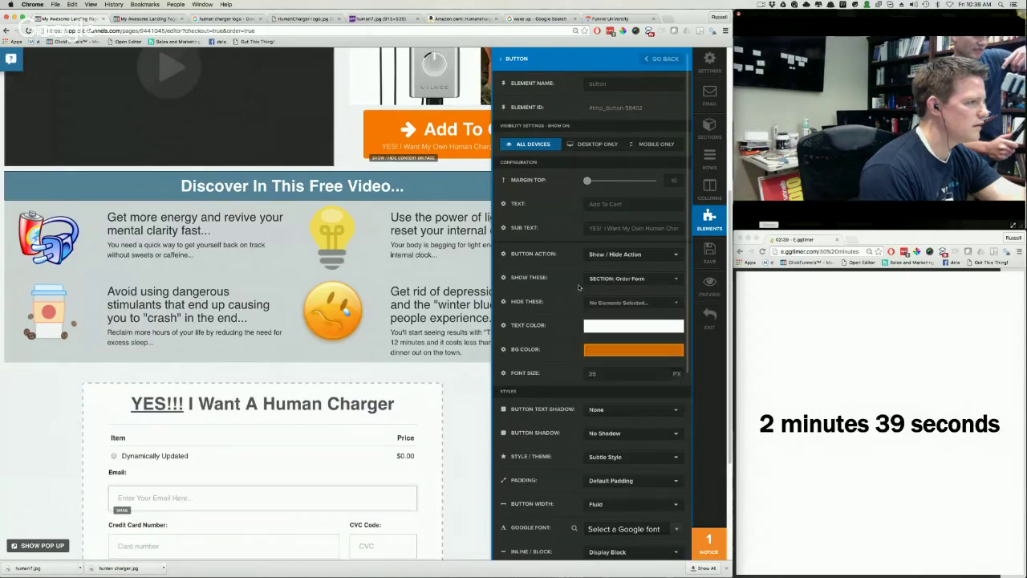
Step: Save the button change and reload the preview to check how the page handles the order form
click(710, 254)
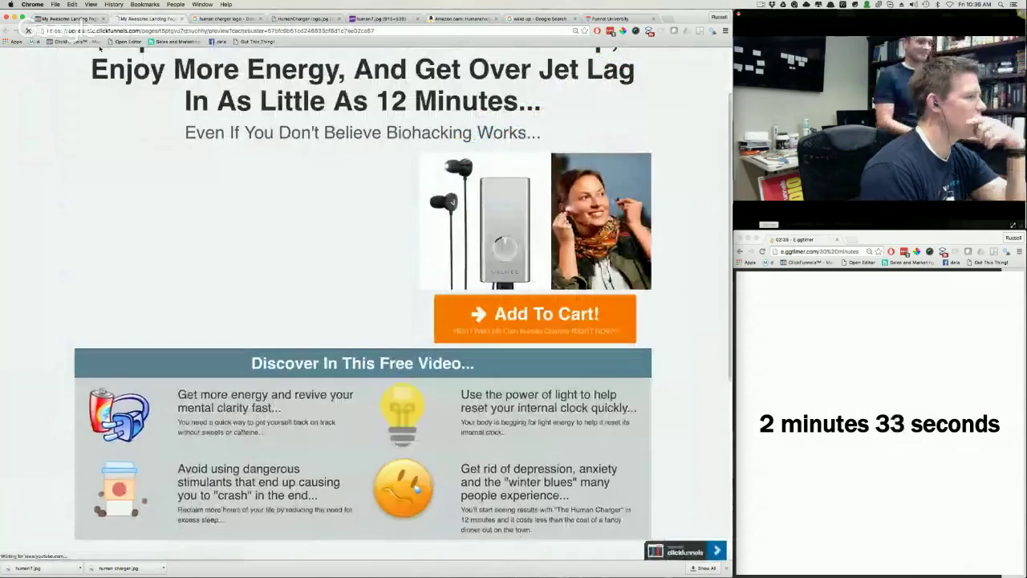
scroll(483, 313, down, 3)
key(super+alt+Left)
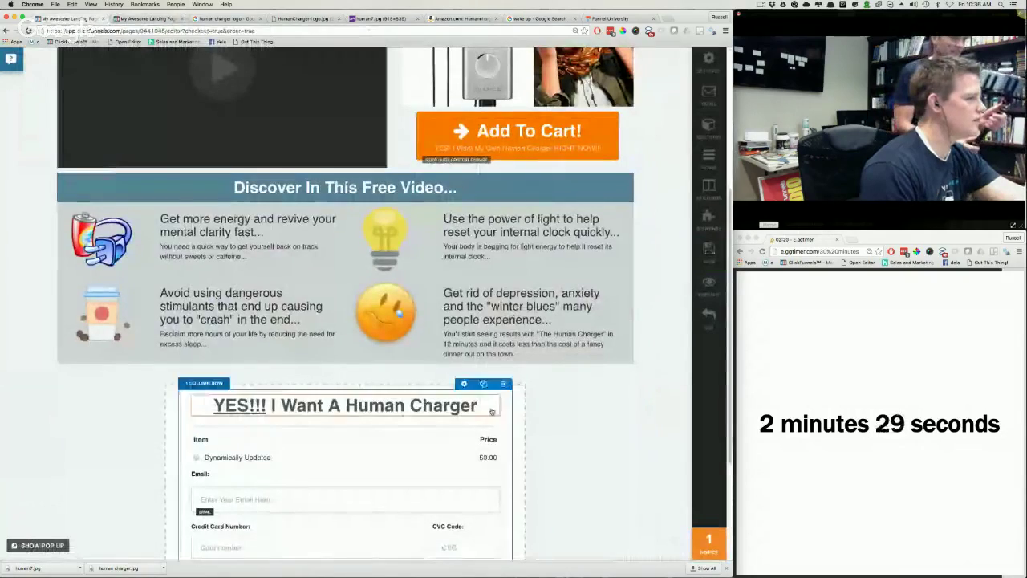
click(479, 392)
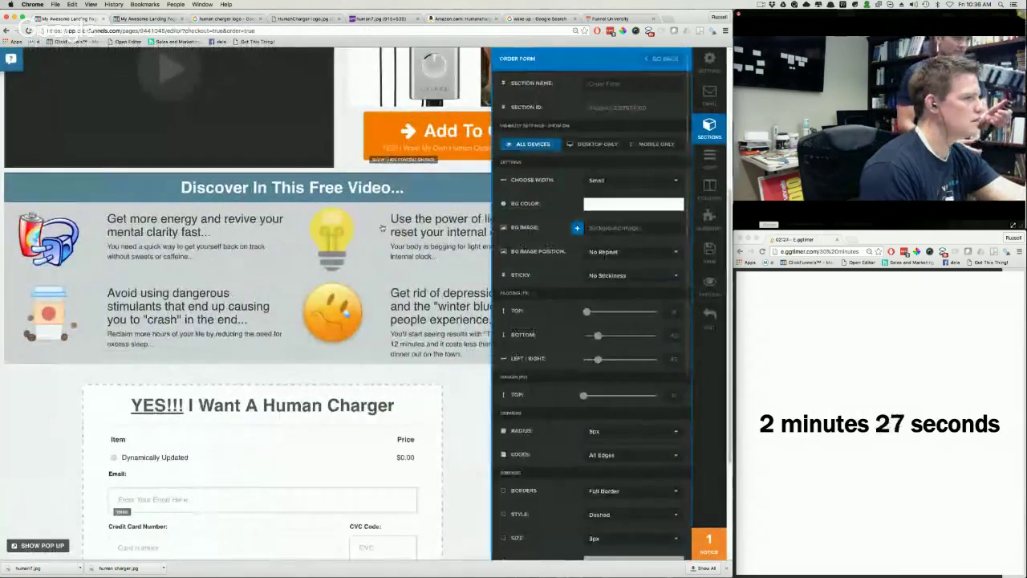
click(280, 80)
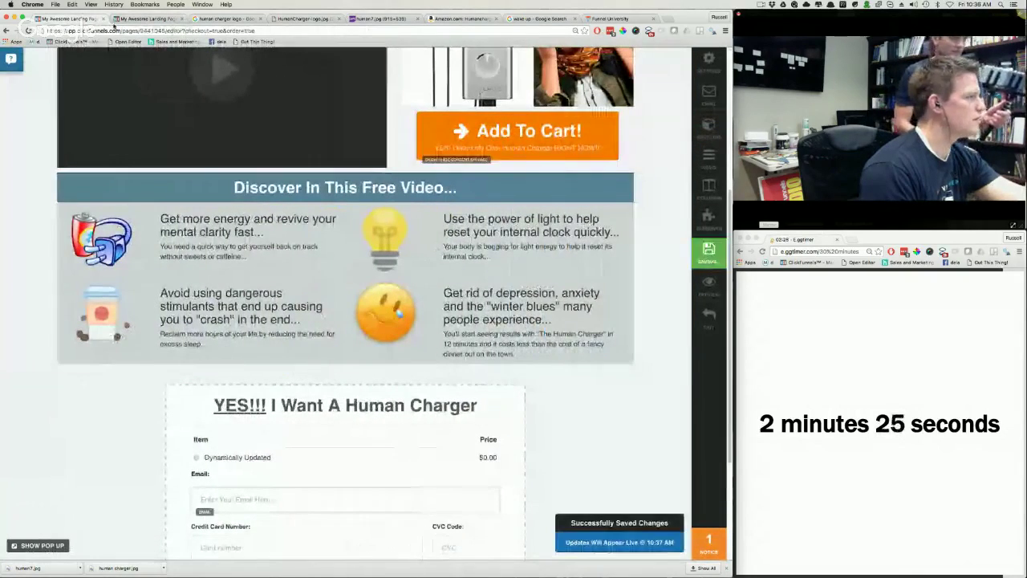
click(147, 18)
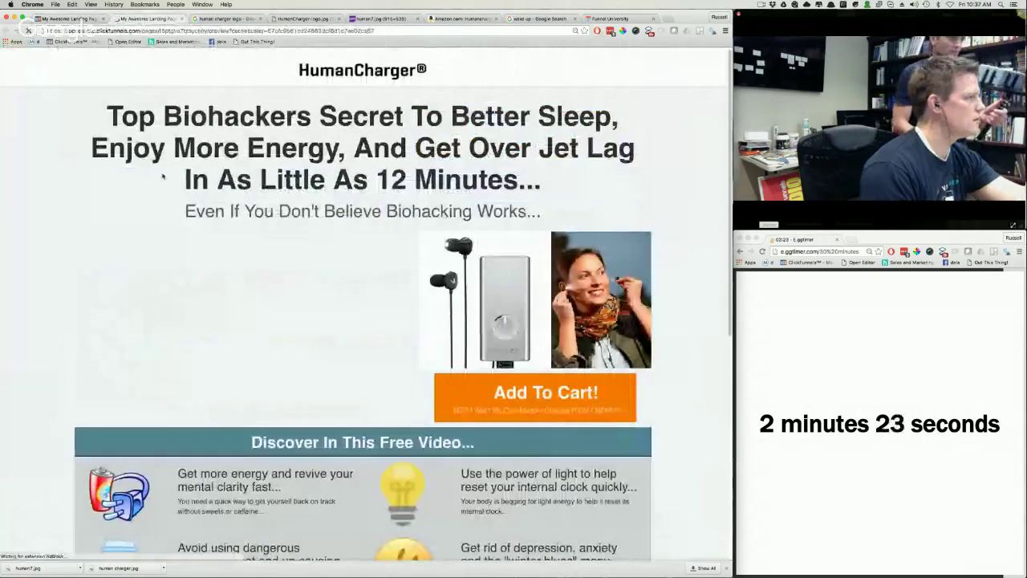
scroll(241, 308, down, 5)
key(super+shift+bracketleft)
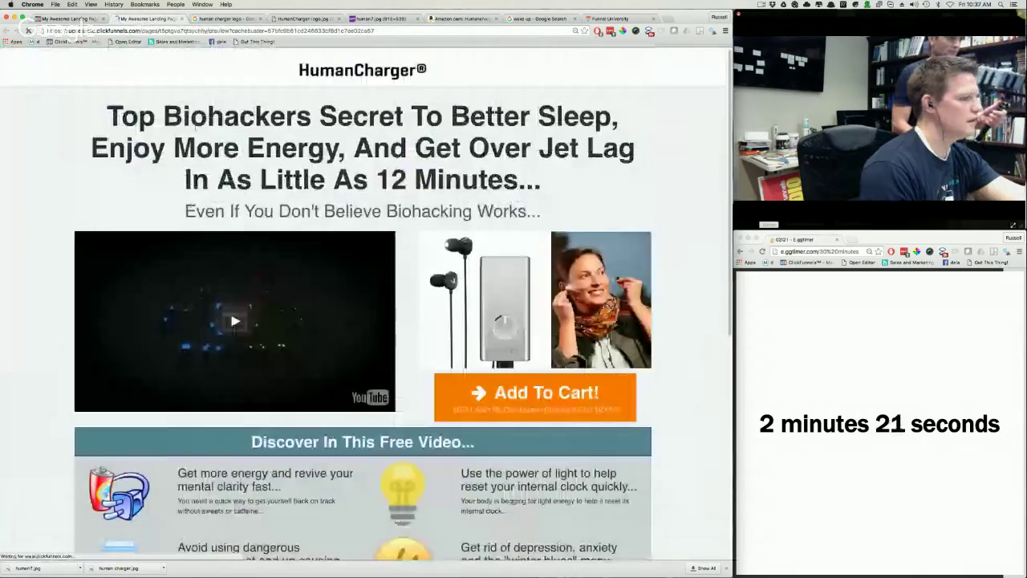
scroll(203, 106, down, 5)
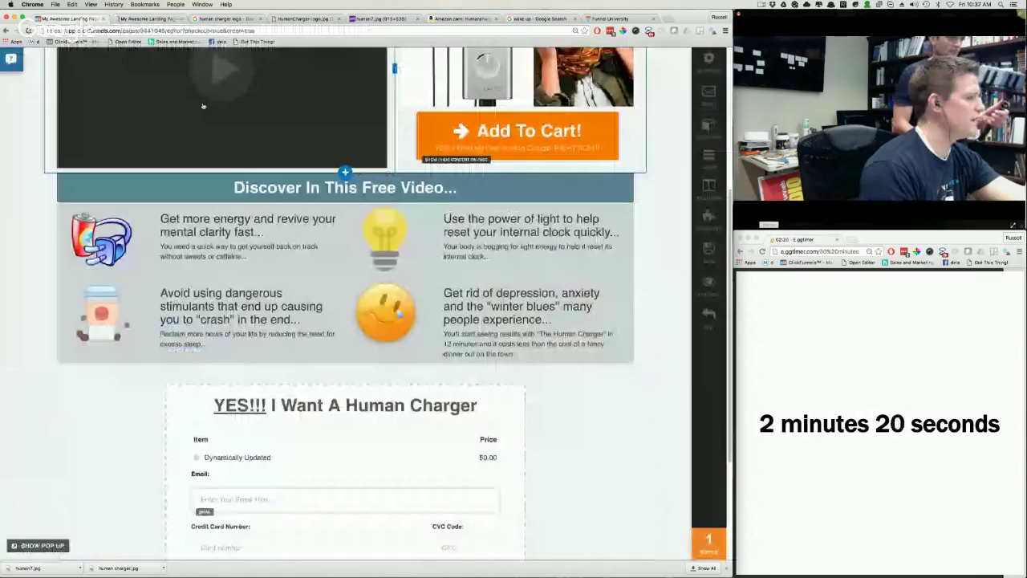
Step: Hide the Order Form section in the page editor and save the page
click(710, 127)
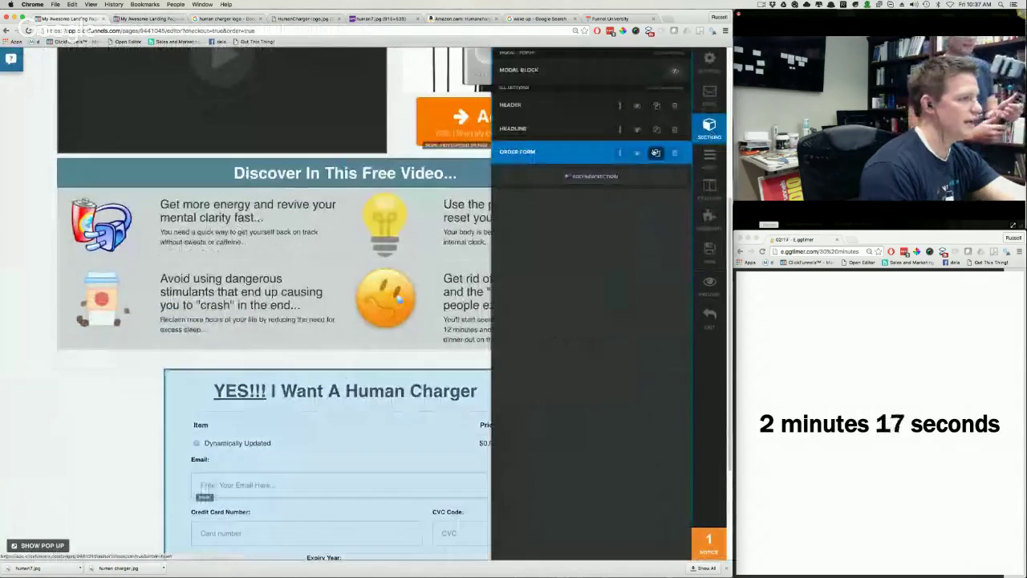
click(638, 153)
click(709, 249)
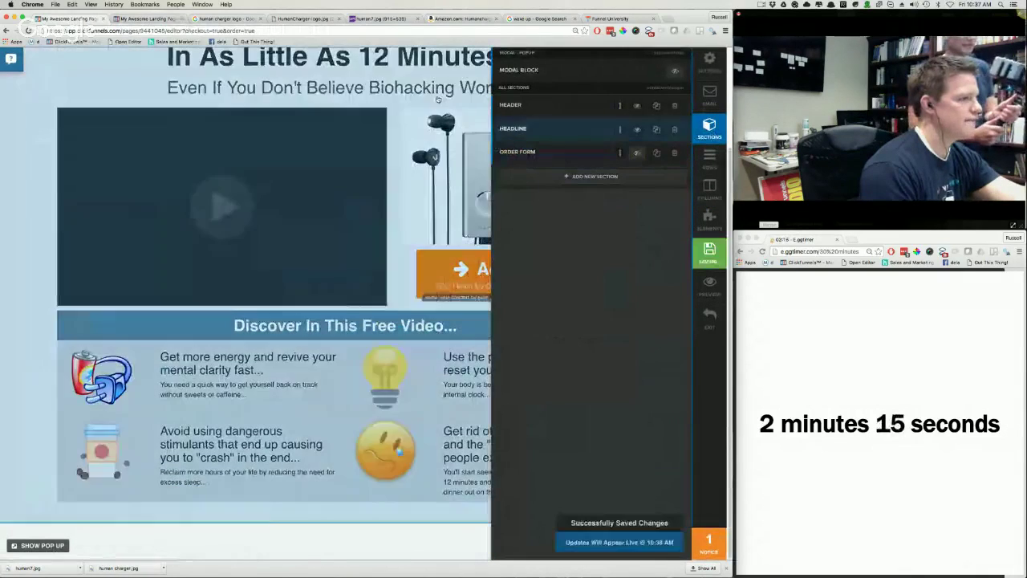
Step: Reload the page preview and review it from the headline down to the feature list and page end
click(138, 19)
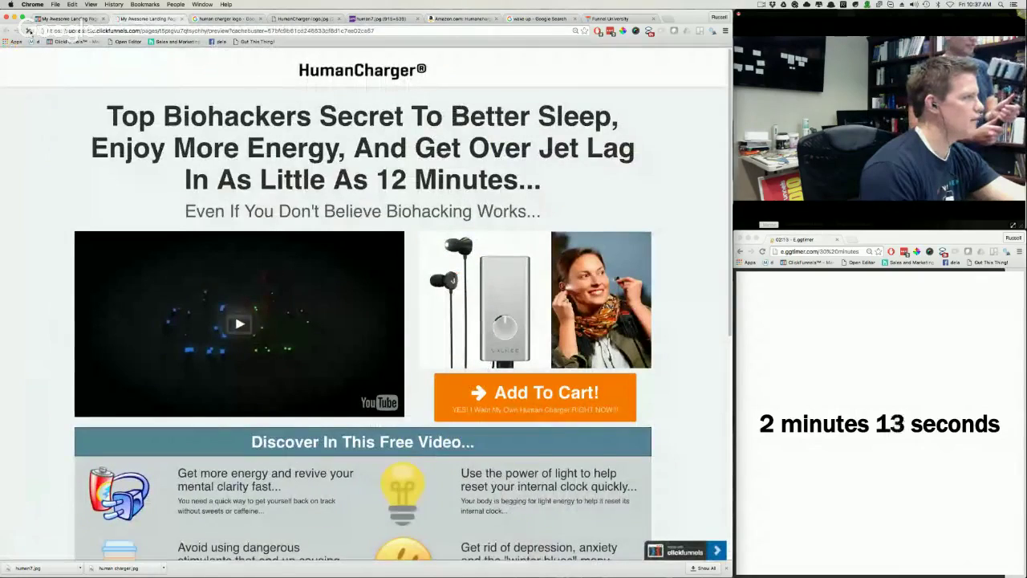
scroll(385, 273, down, 3)
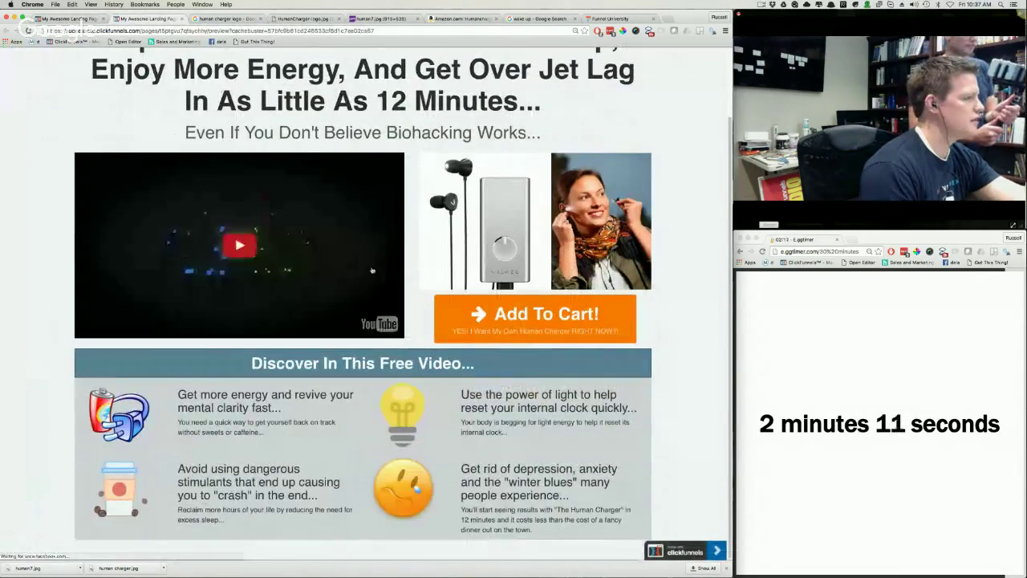
scroll(545, 322, down, 10)
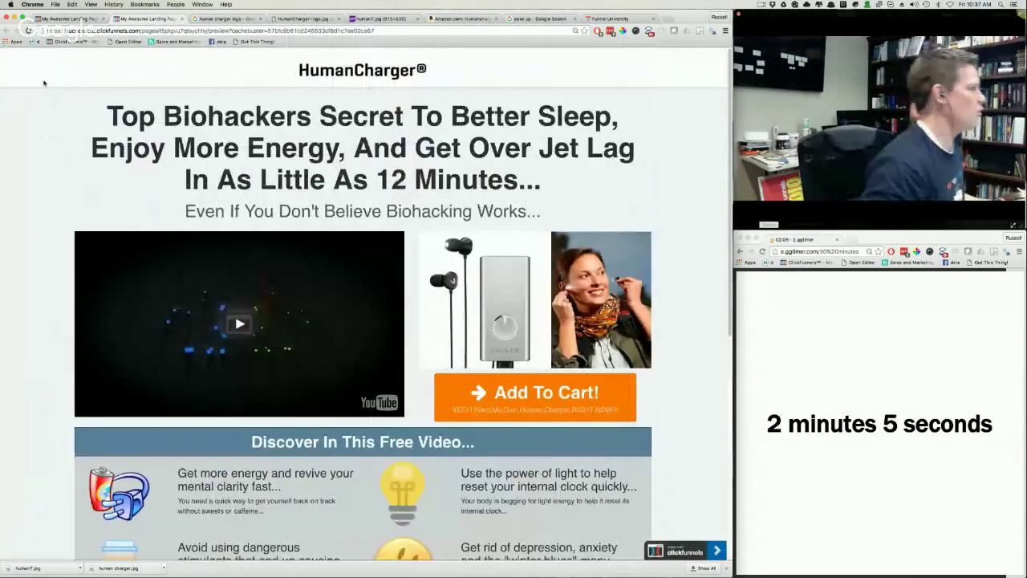
click(28, 31)
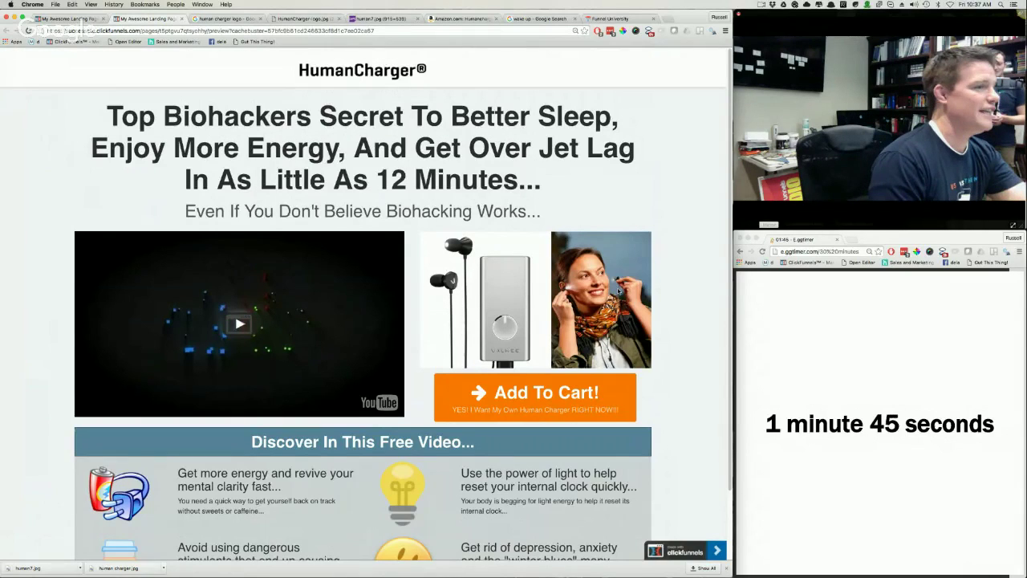
scroll(587, 341, down, 1)
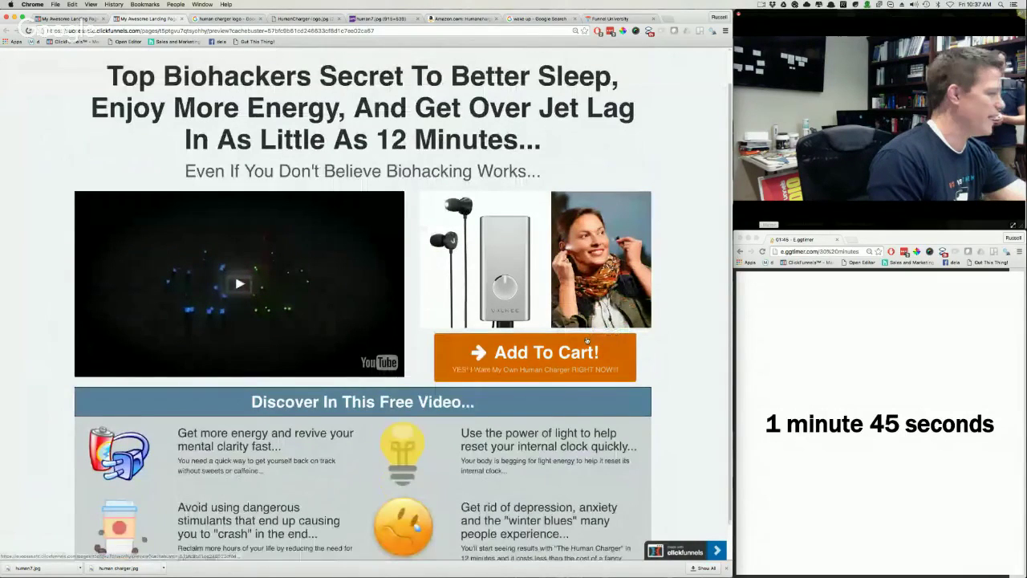
Step: Review the four benefit statements under "Discover In This Free Video..." in the page preview, highlighting each one in turn
scroll(586, 340, down, 1)
drag(199, 395, 276, 407)
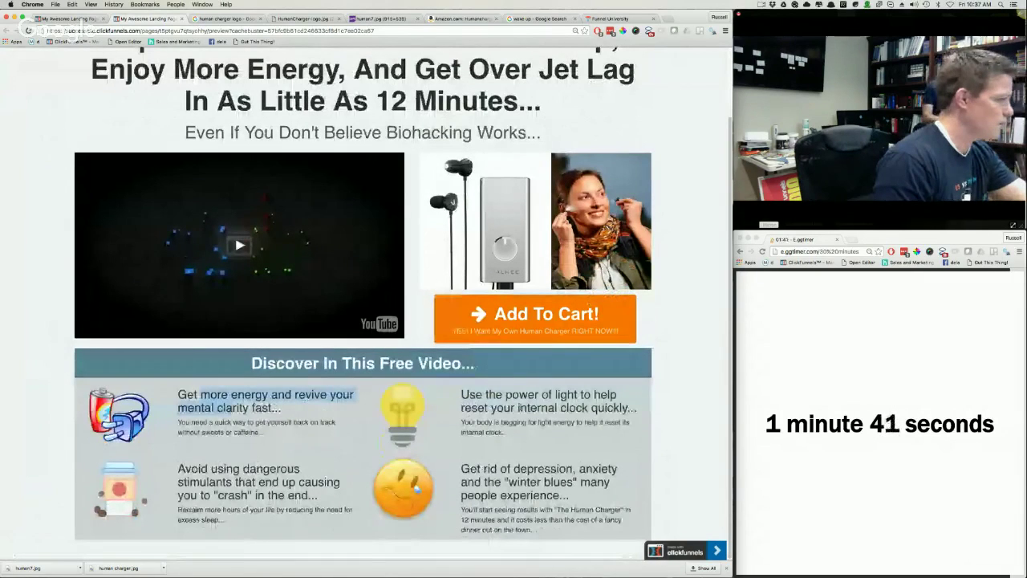
drag(505, 395, 558, 408)
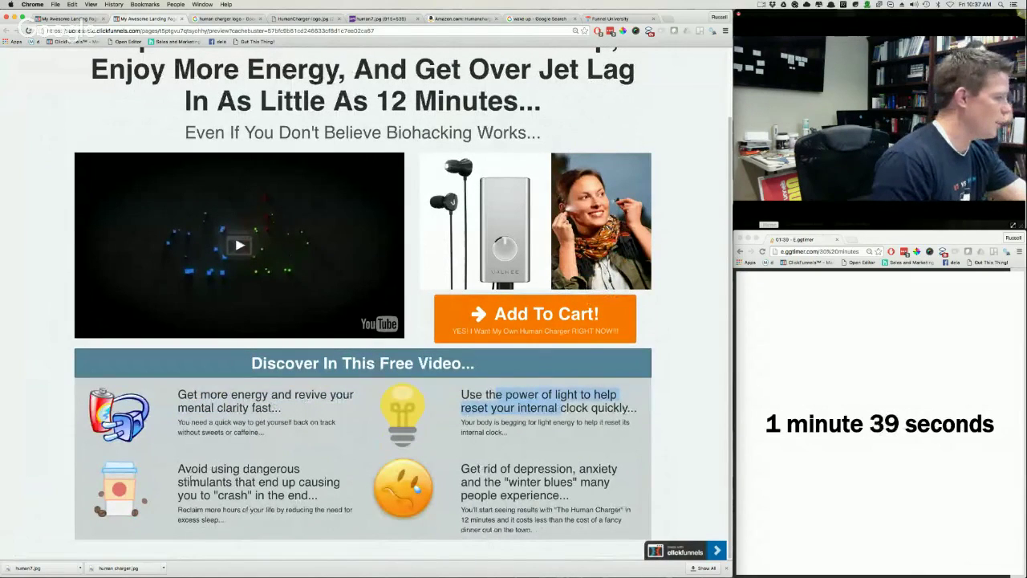
drag(183, 482, 250, 495)
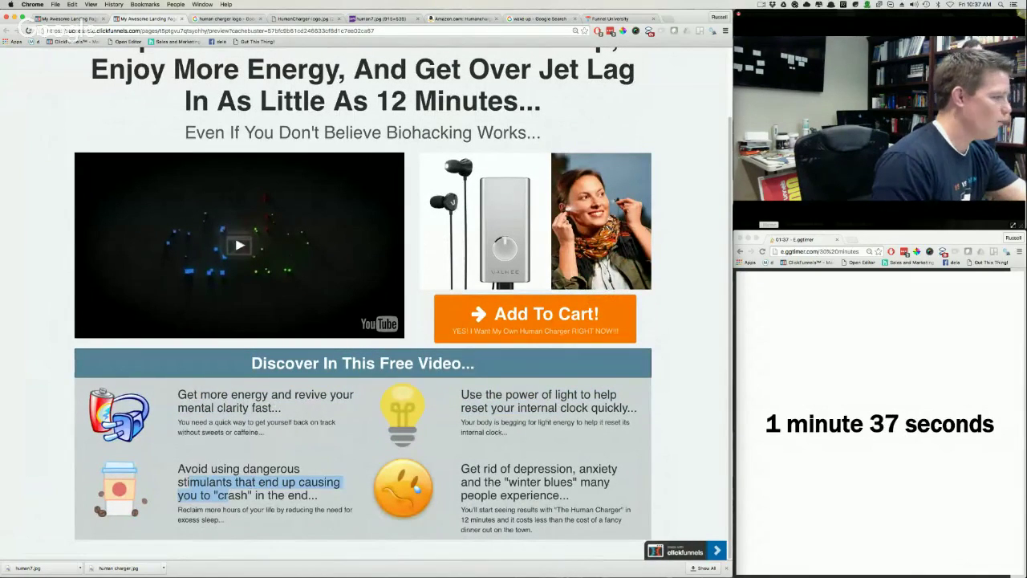
drag(485, 482, 536, 495)
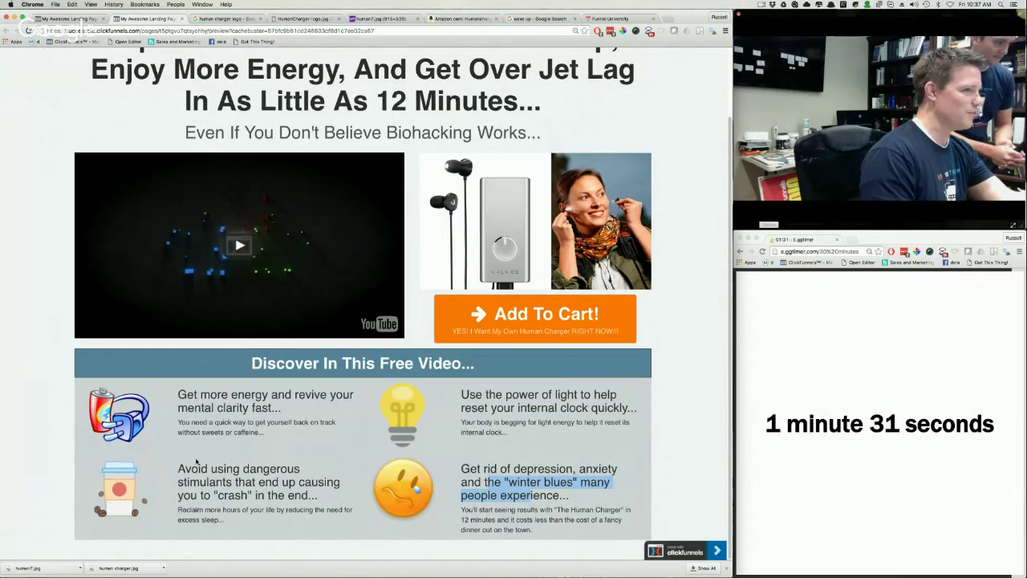
click(509, 449)
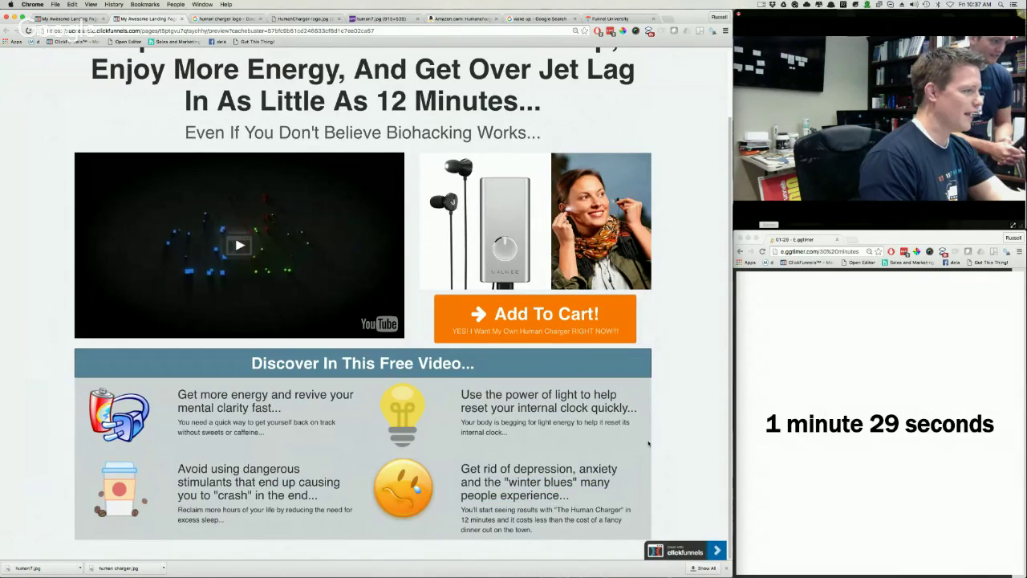
Step: Test the "Add To Cart!" button in the preview to reveal the order form, and return toward the page's headline
click(549, 320)
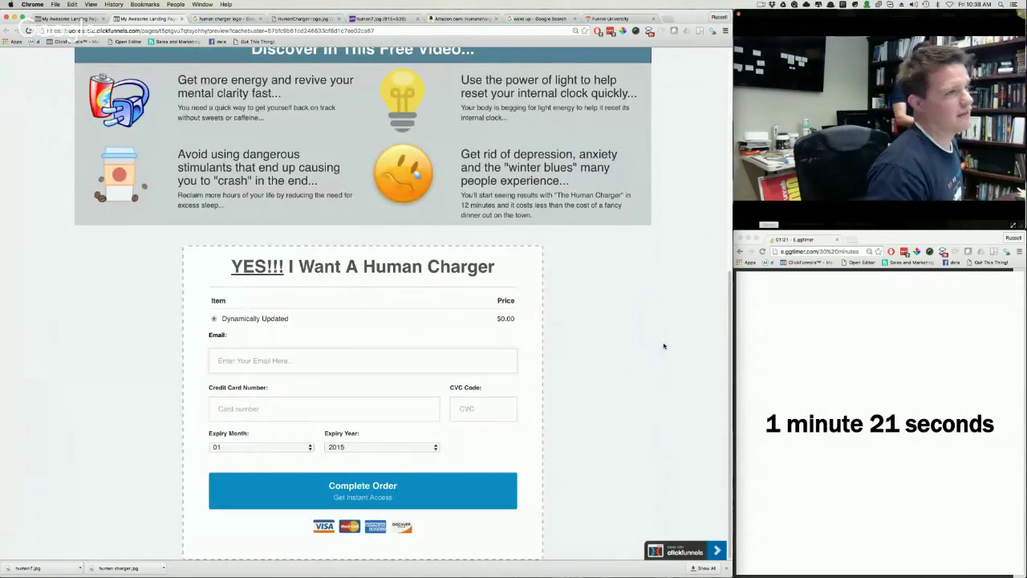
scroll(664, 346, up, 5)
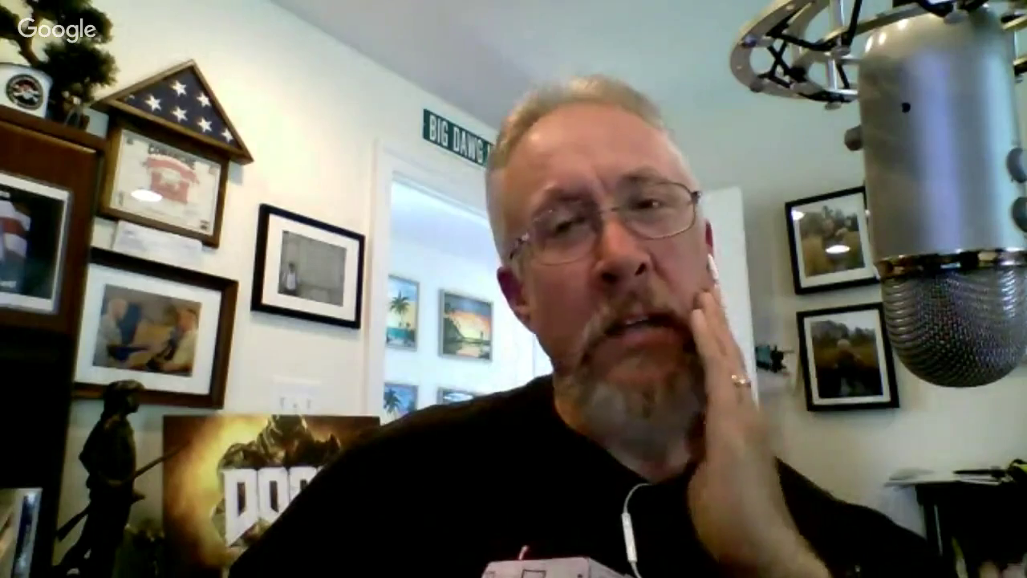